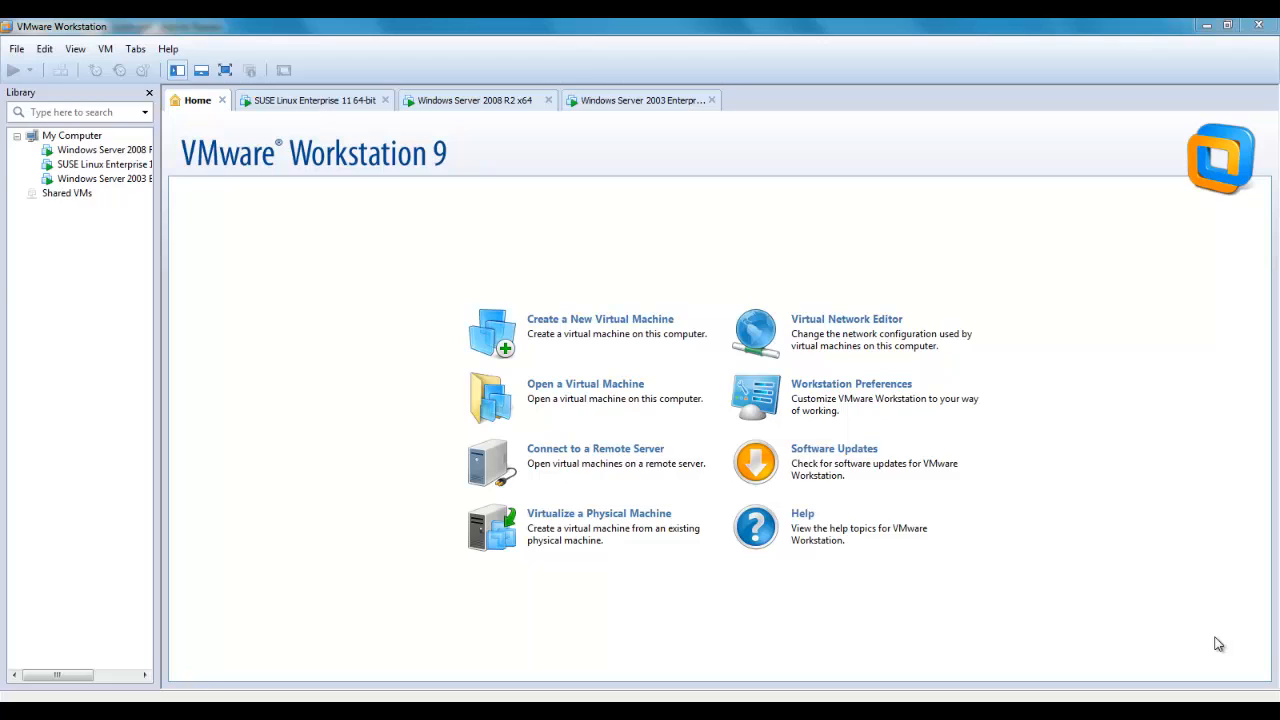
Step: Bring the HANA Modeling Guide PDF forward at section 4.1, Configuring Data Services for Metadata Import
click(1133, 594)
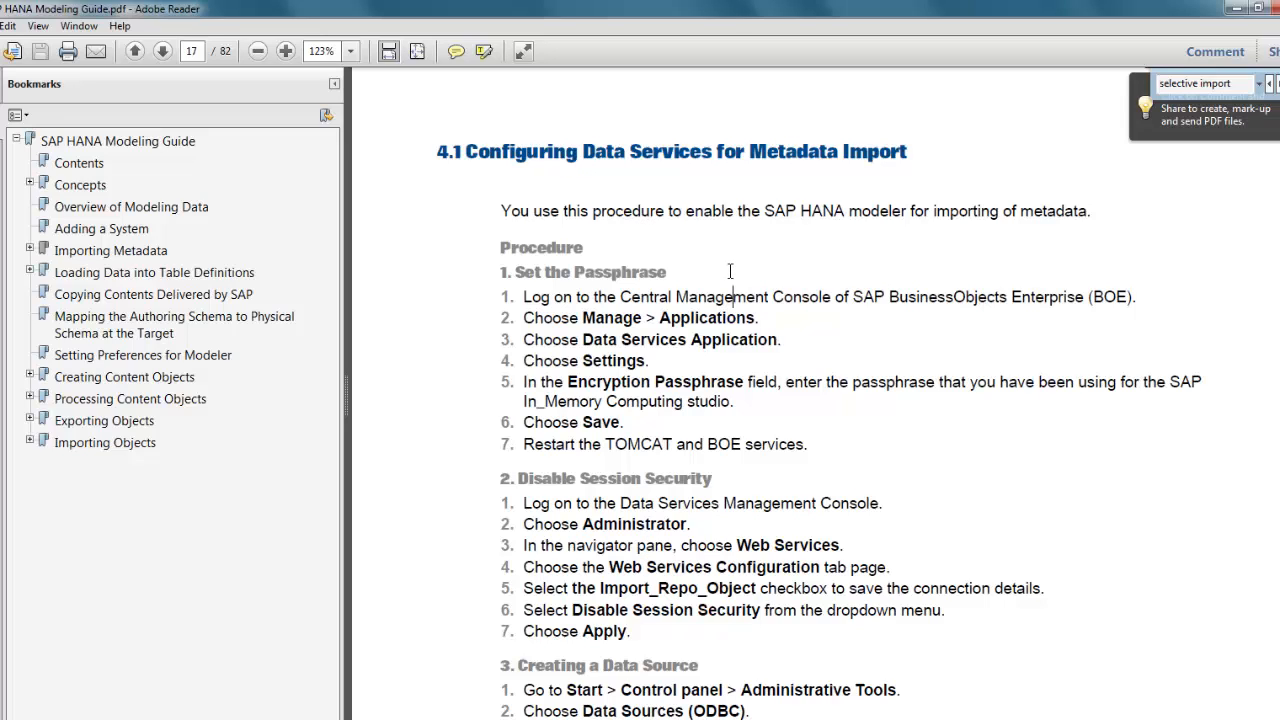
Step: Return to the VMware Workstation Home page using the taskbar window previews
click(350, 719)
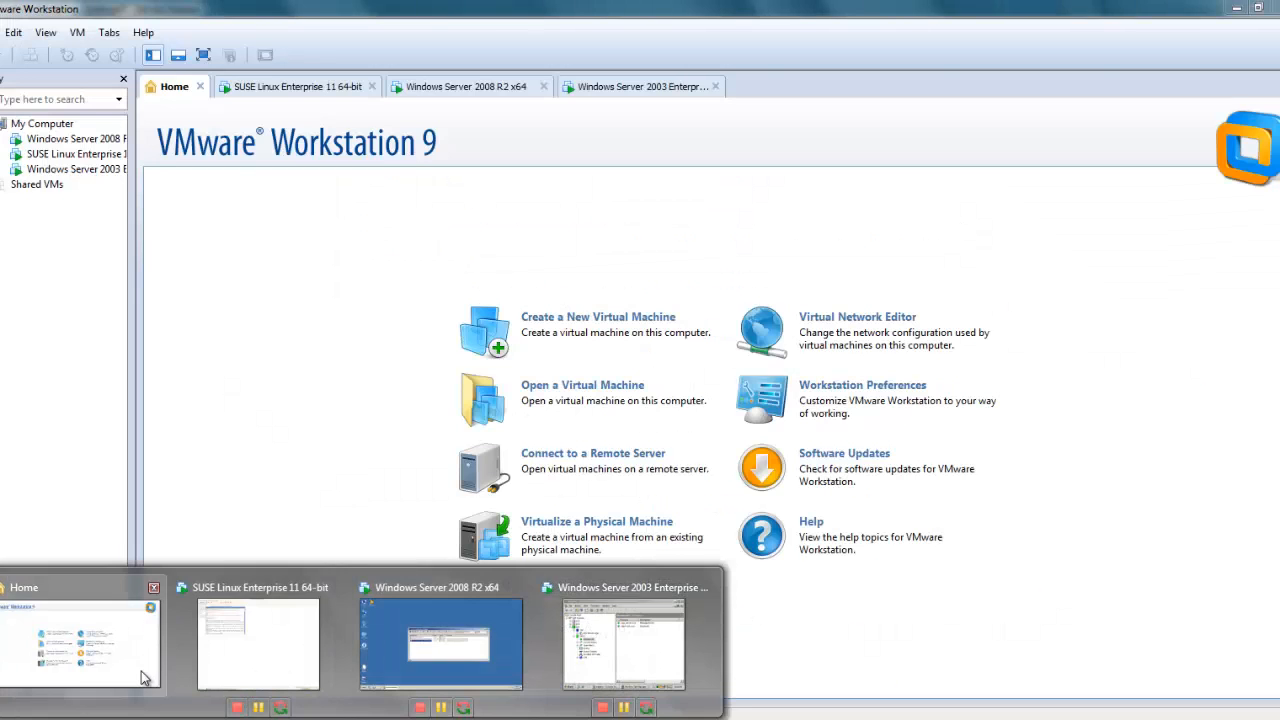
click(143, 678)
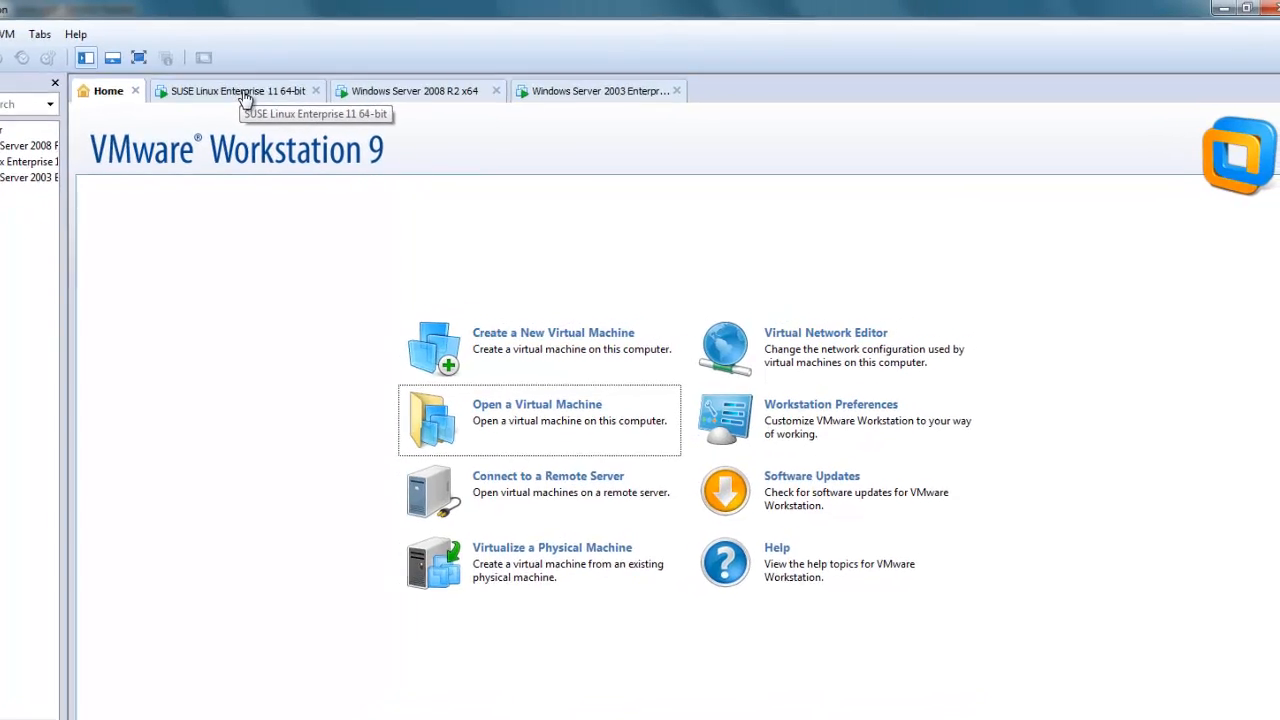
Step: Look through the SUSE Linux HANA, Windows Server 2008 R2 and Windows Server 2003 VMs
click(243, 92)
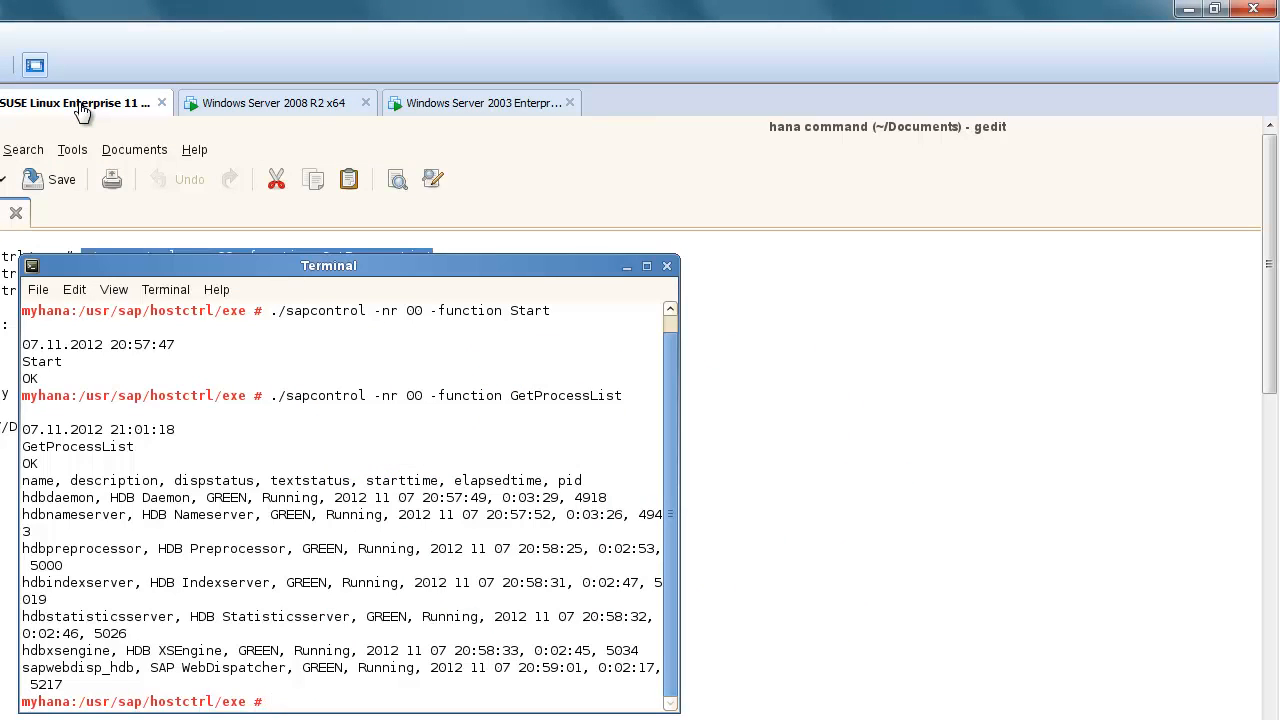
click(229, 111)
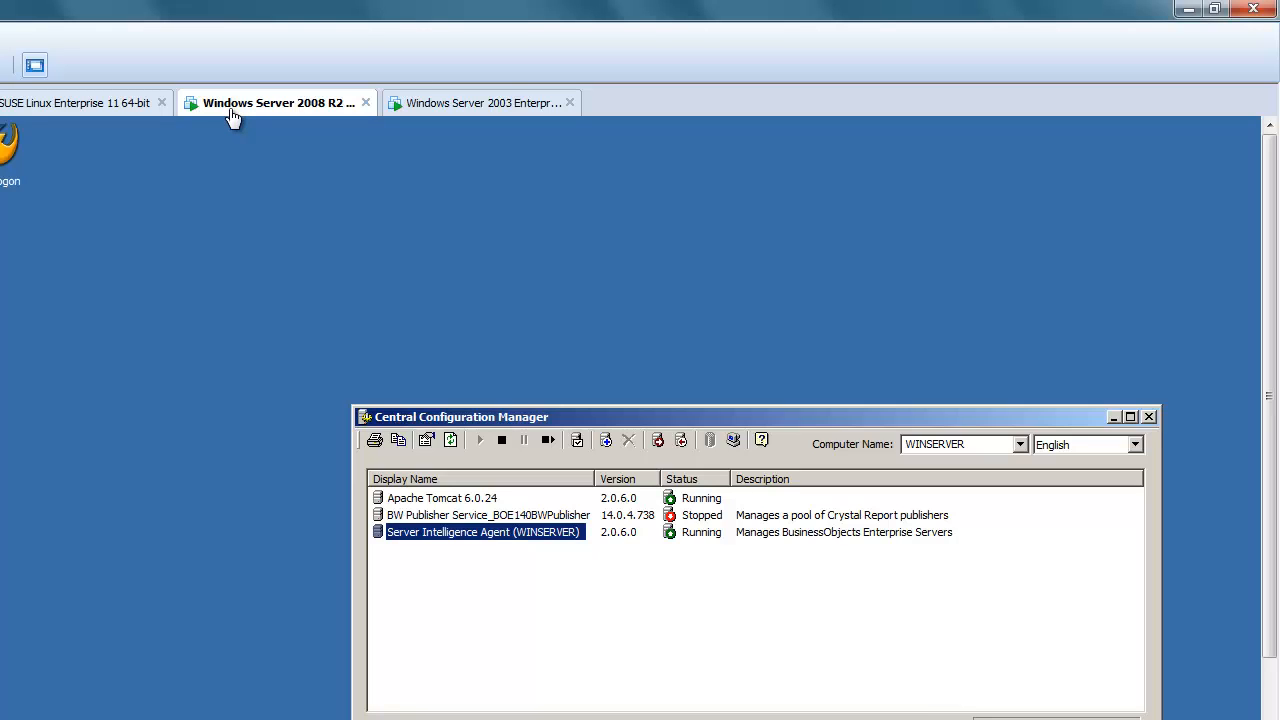
click(449, 110)
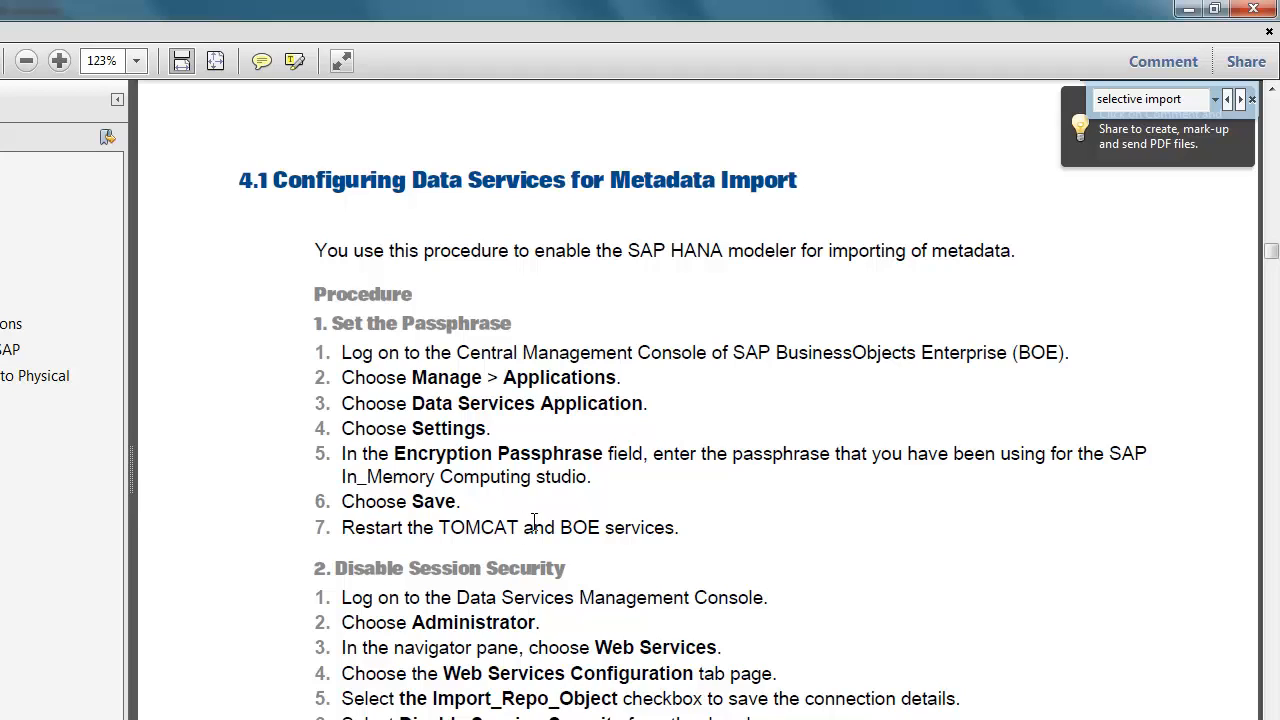
scroll(535, 528, down, 1)
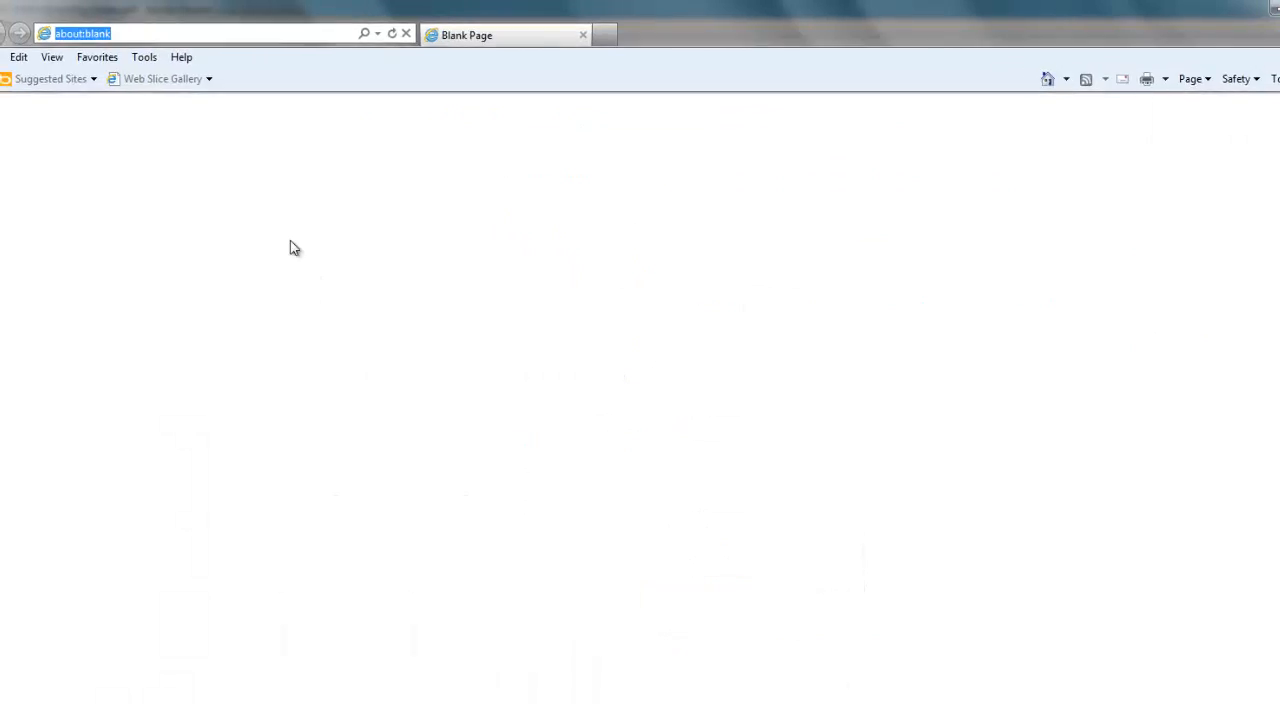
Step: Log on to the CMC from the saved SAP favourite with the account password
click(105, 57)
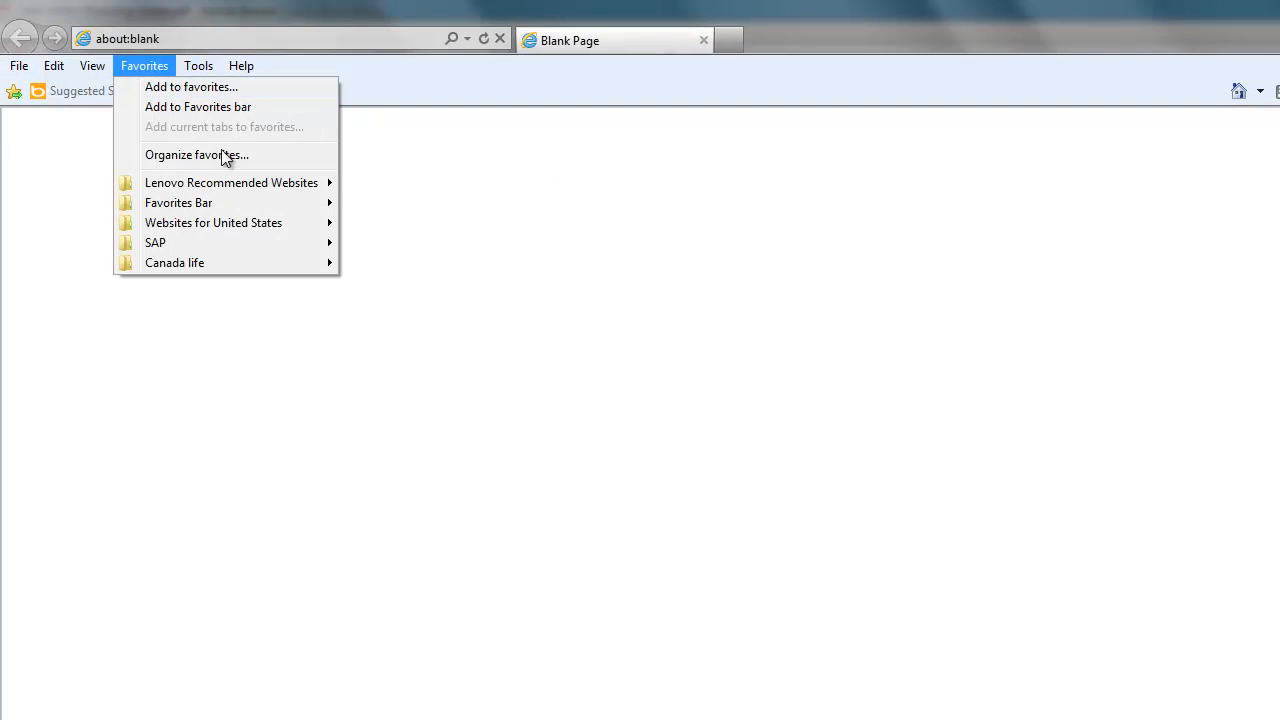
mouse_move(220, 248)
click(436, 287)
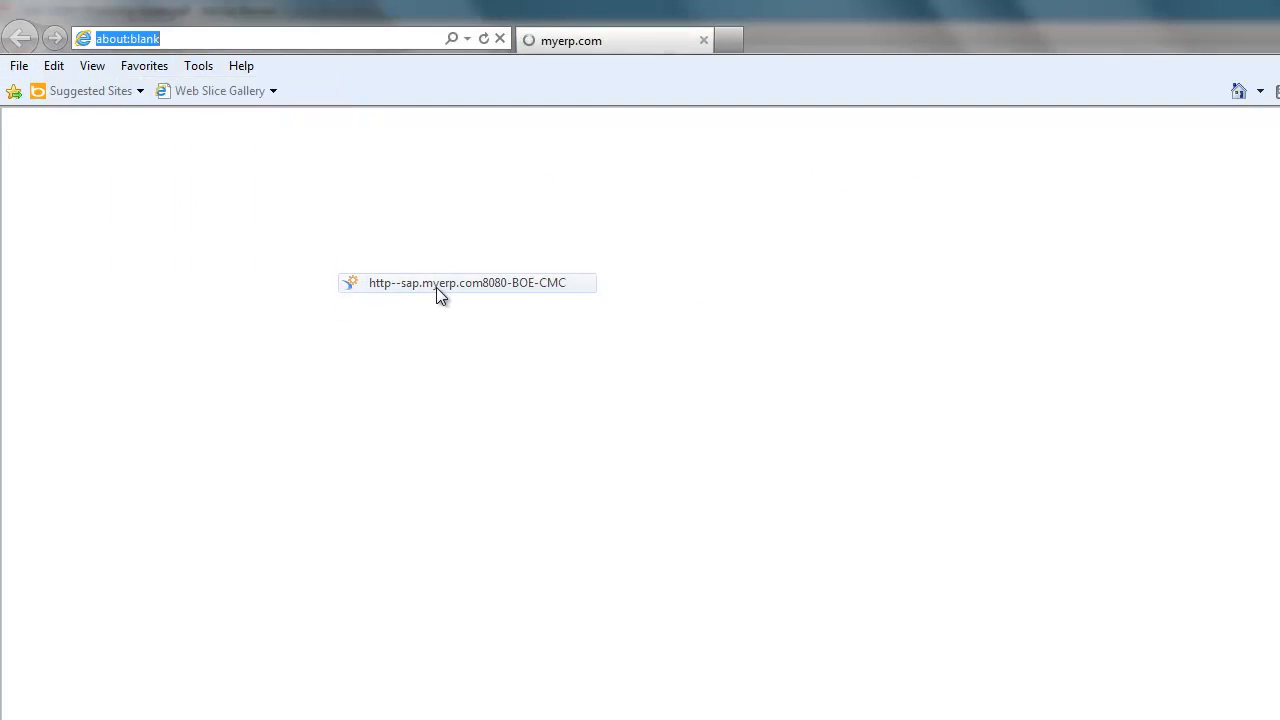
click(769, 620)
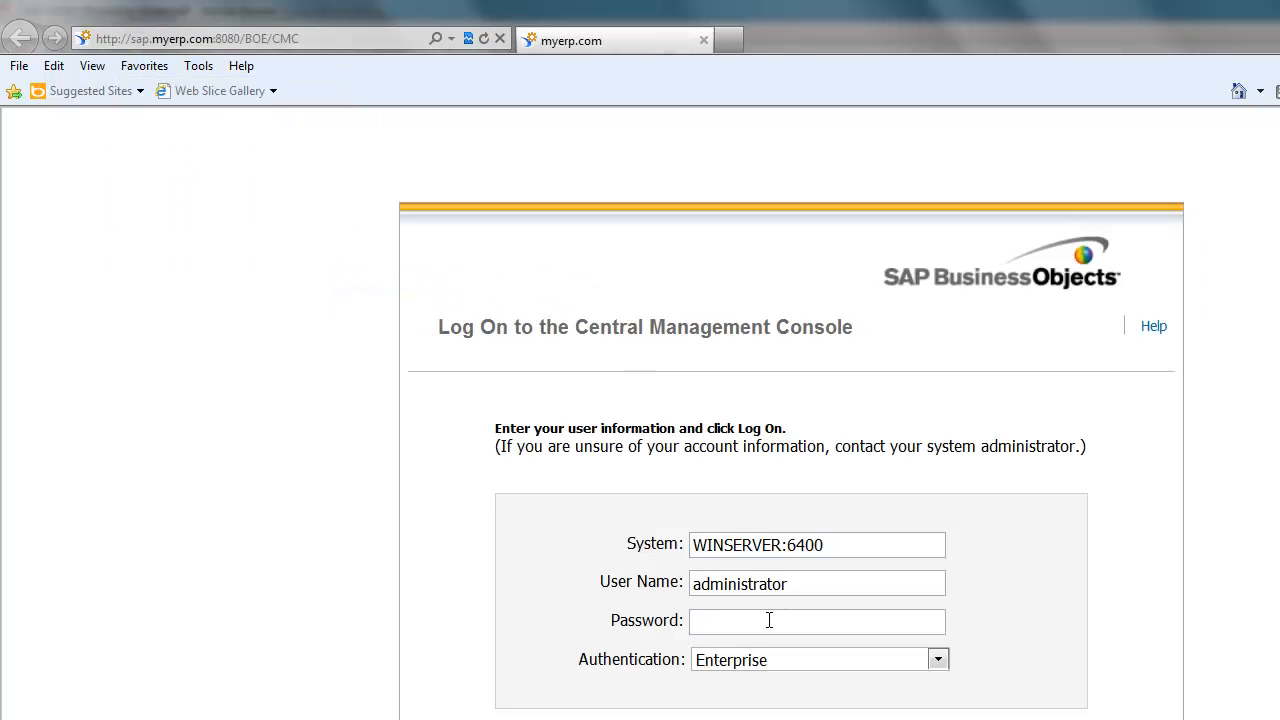
text(••••••)
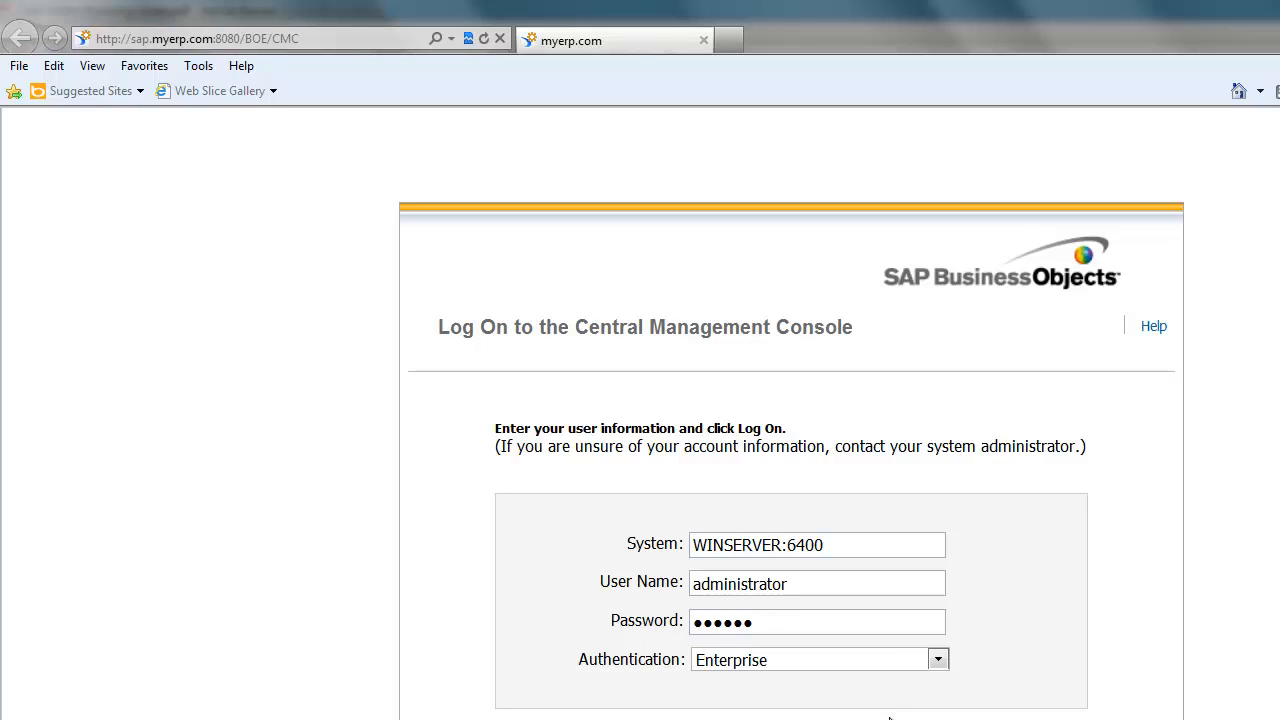
key(Return)
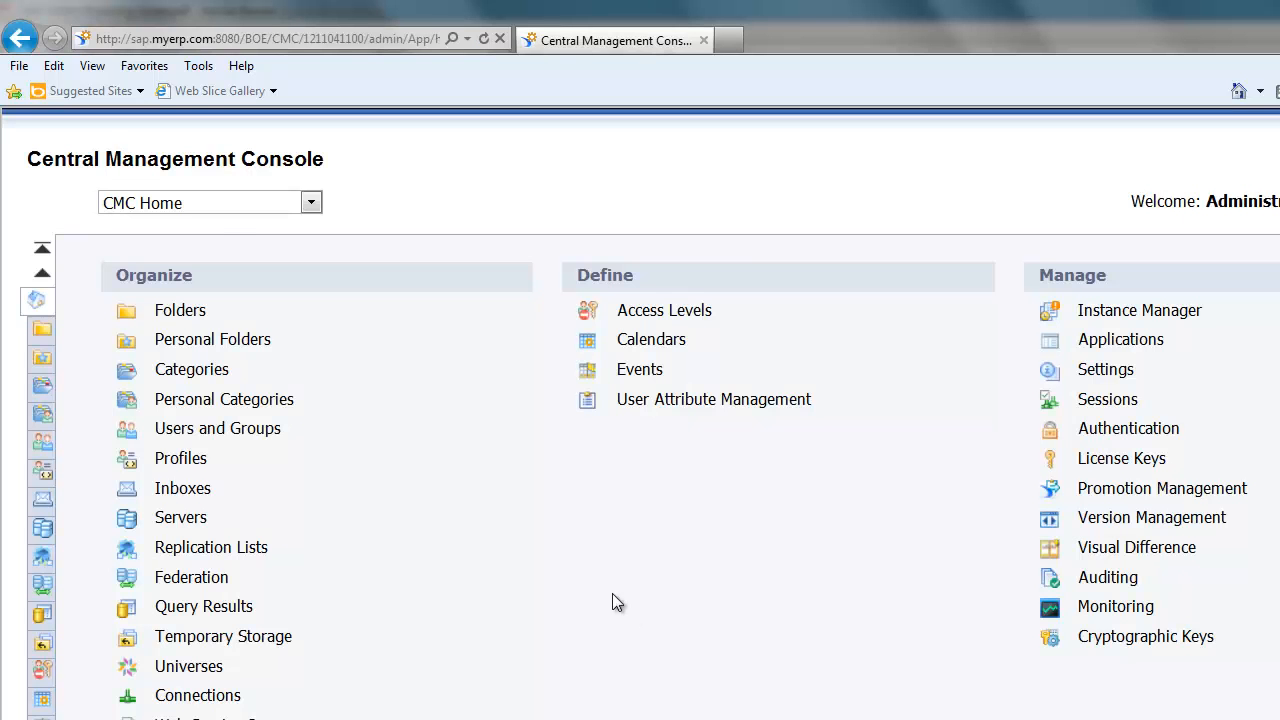
Step: Open the Data Services Application settings from the CMC Applications area
click(224, 204)
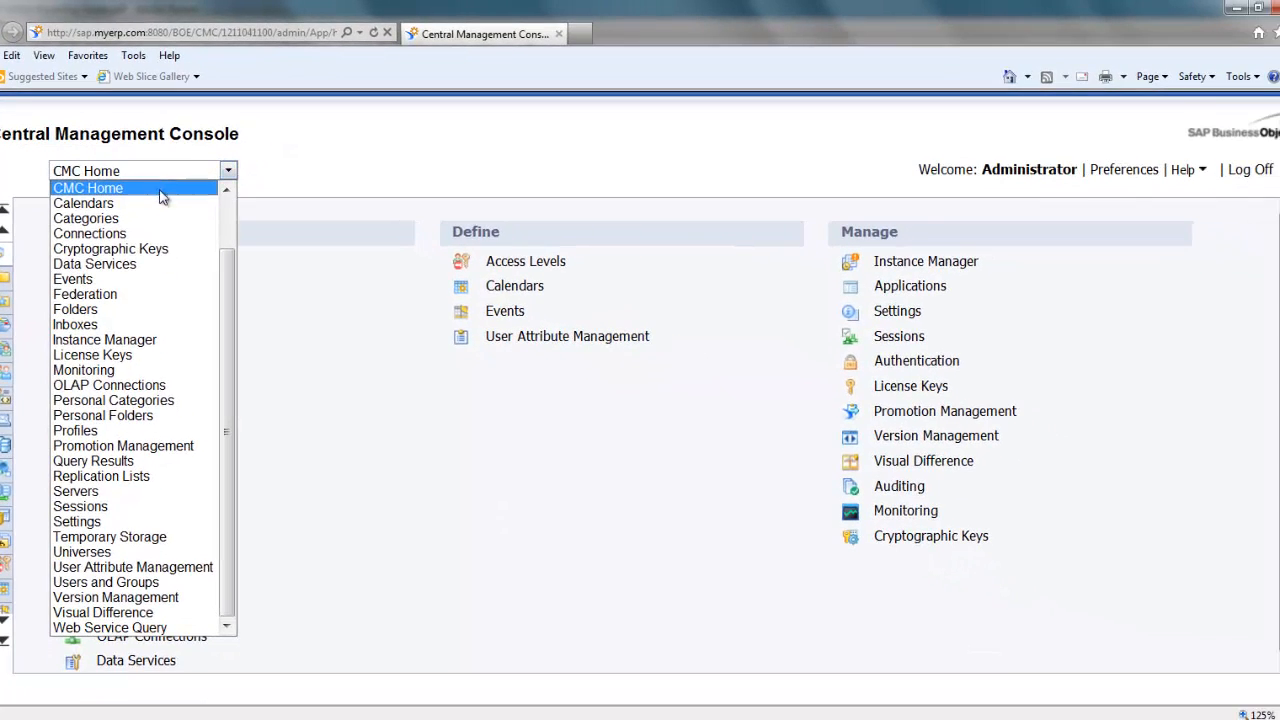
click(153, 204)
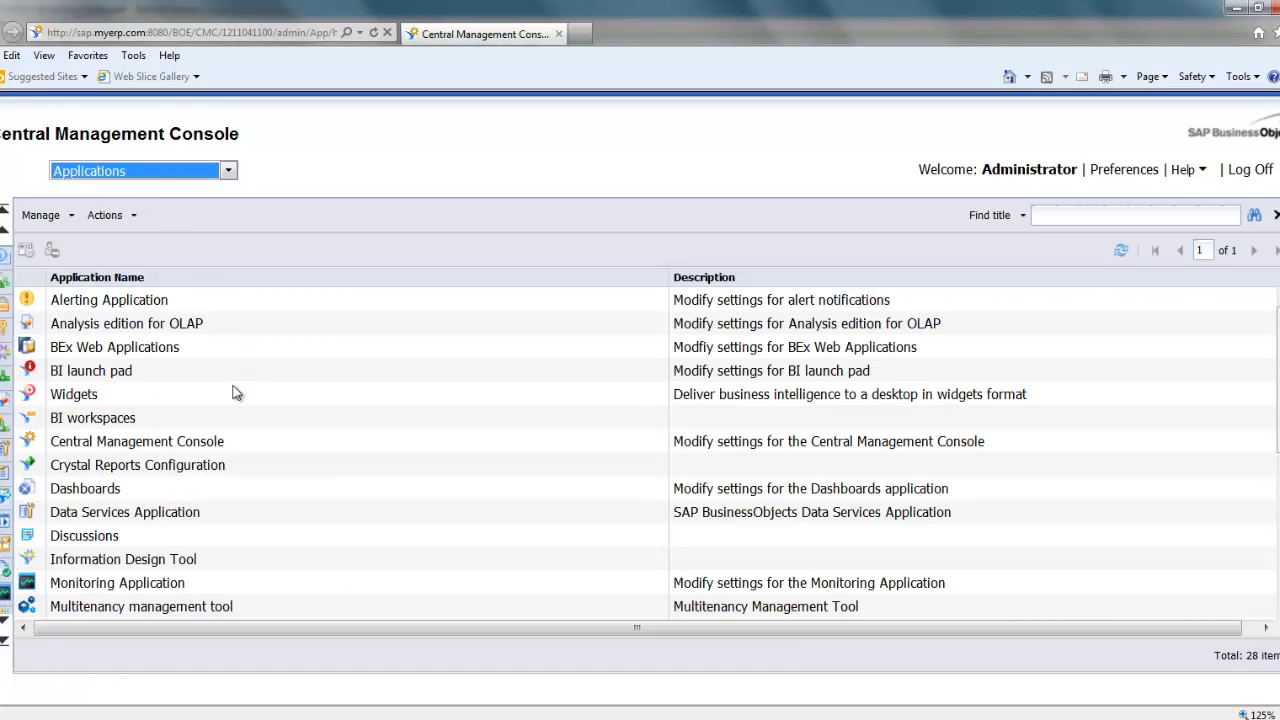
click(140, 512)
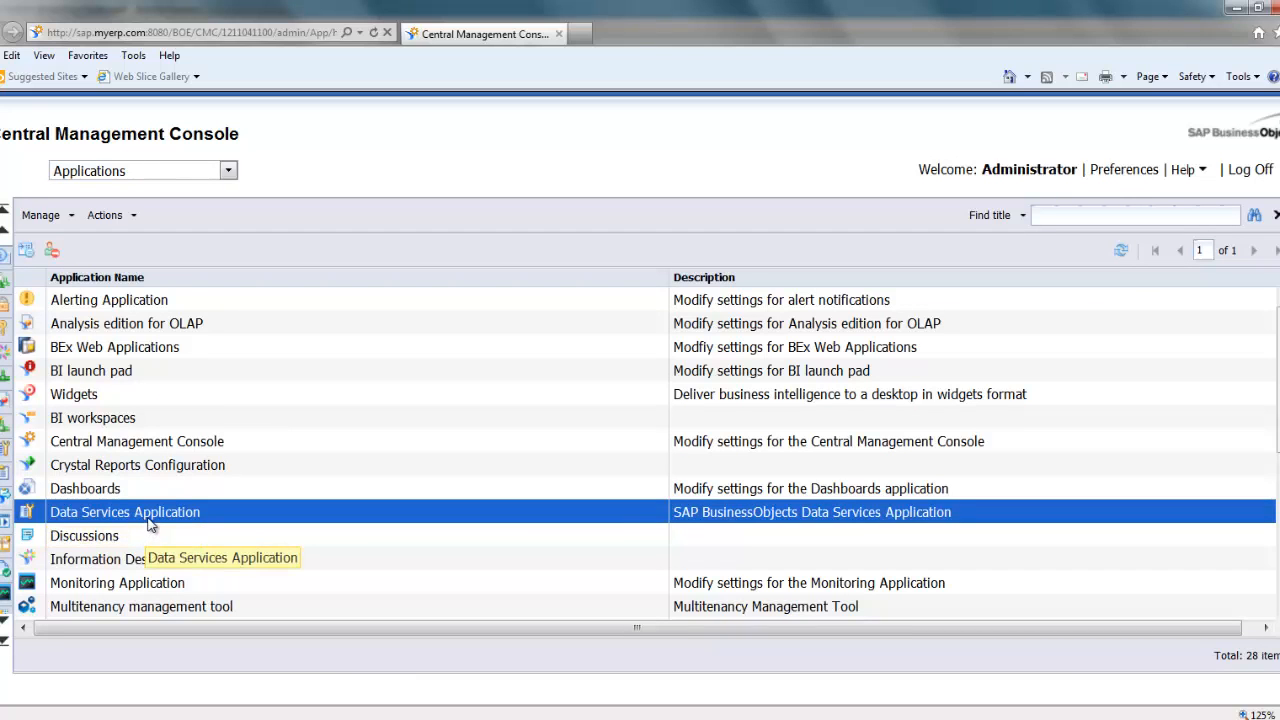
double_click(146, 518)
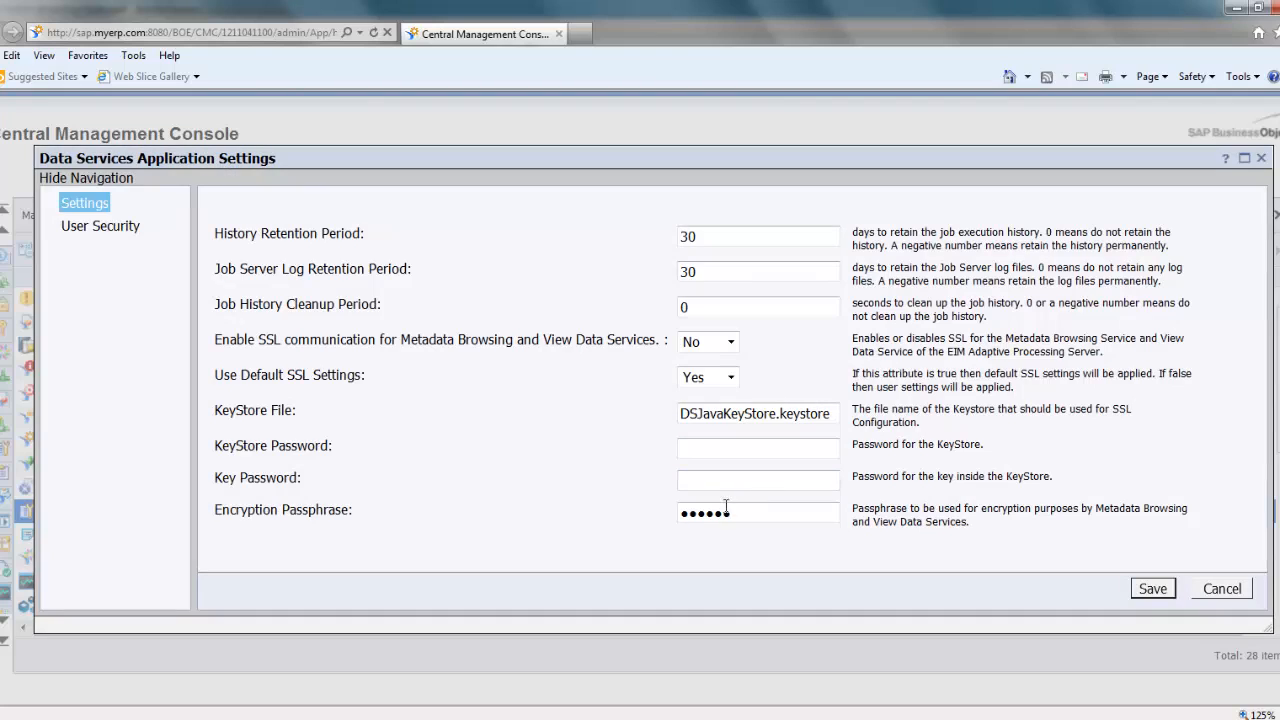
Step: Replace the Data Services Application's Encryption Passphrase with a new one and save
click(729, 514)
drag(751, 517, 612, 512)
text(●●●●●●)
drag(766, 514, 575, 509)
text(******)
click(1151, 590)
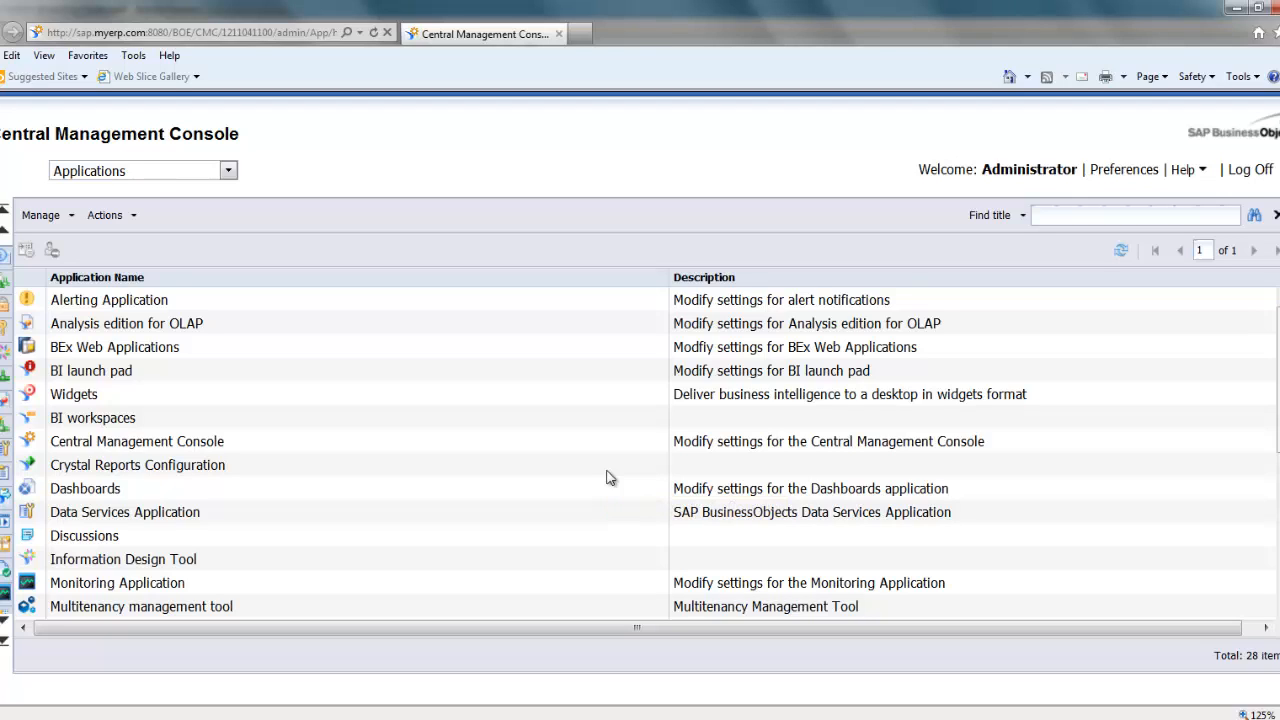
click(430, 718)
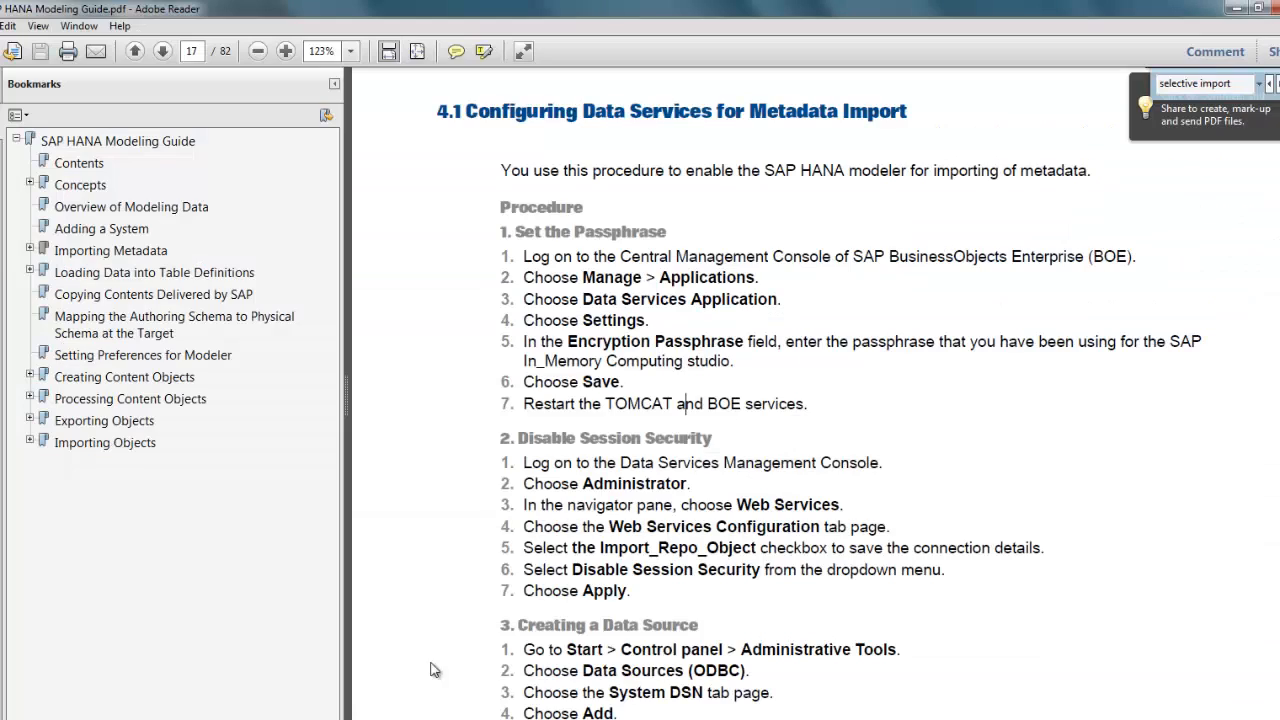
click(744, 550)
scroll(746, 551, down, 1)
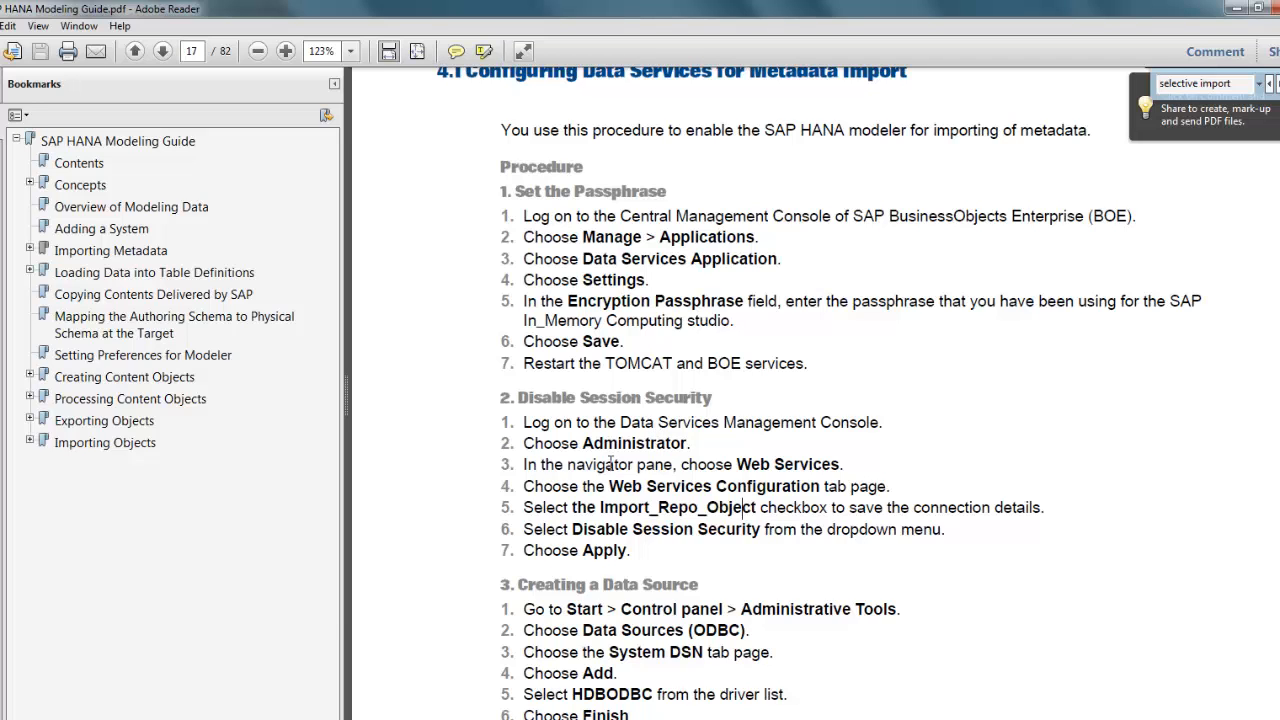
click(244, 718)
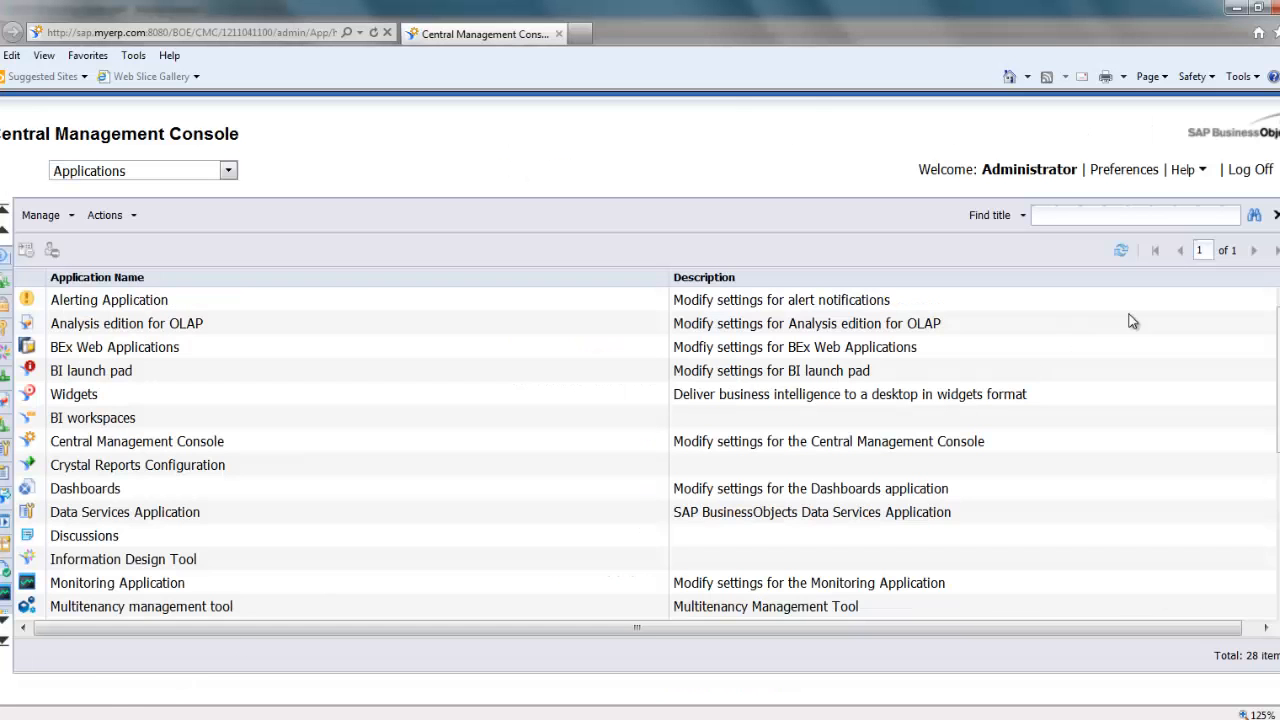
Step: Log off the CMC, sign in to the Data Services Management Console, and open Administrator
click(1252, 172)
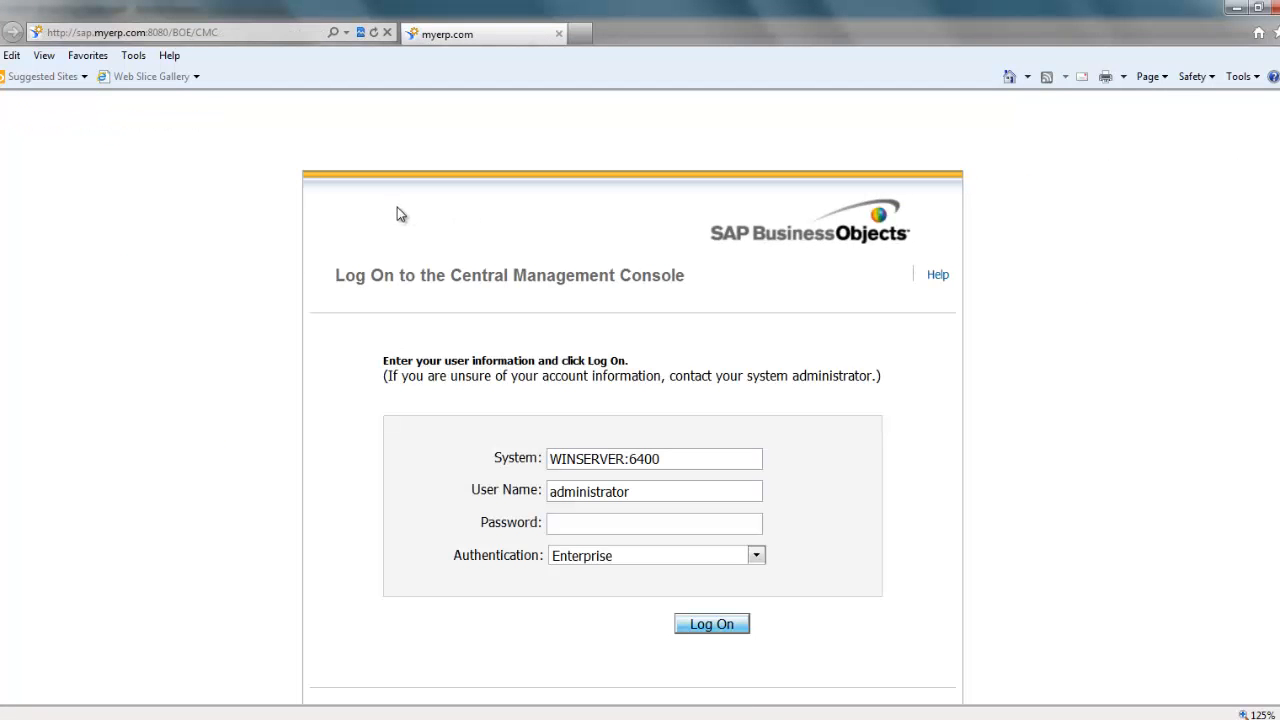
click(88, 55)
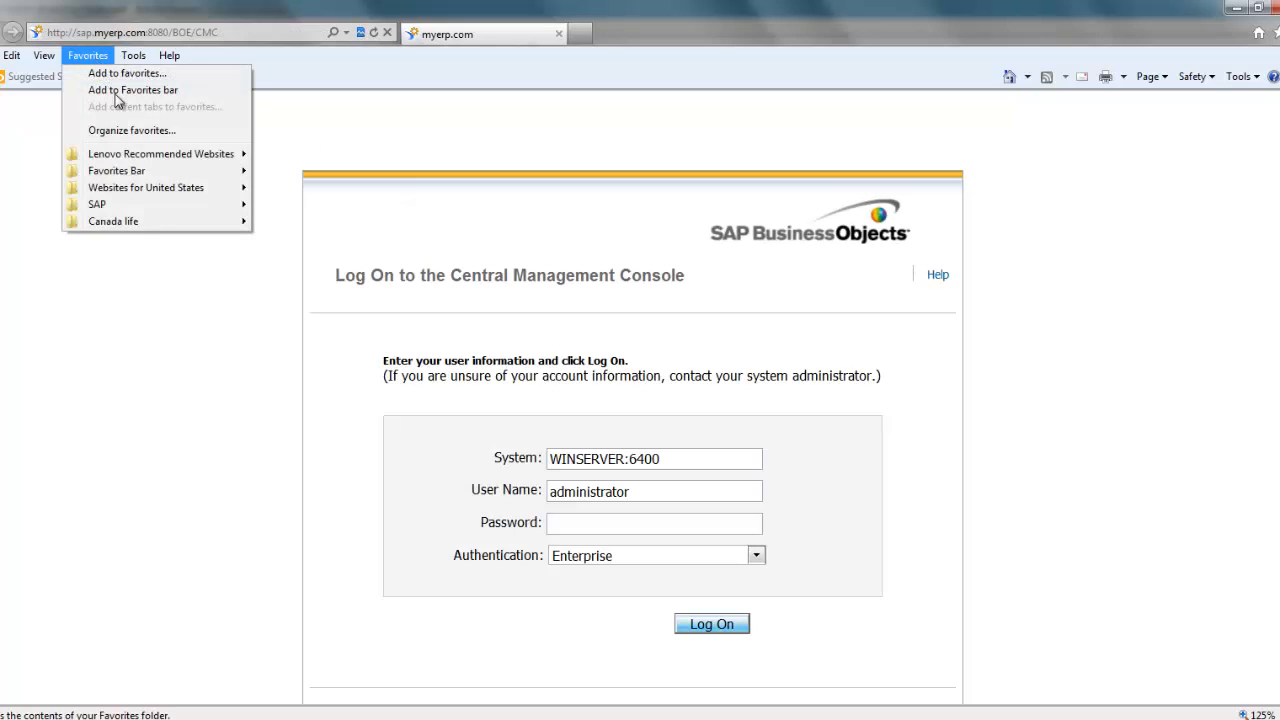
mouse_move(151, 205)
click(389, 254)
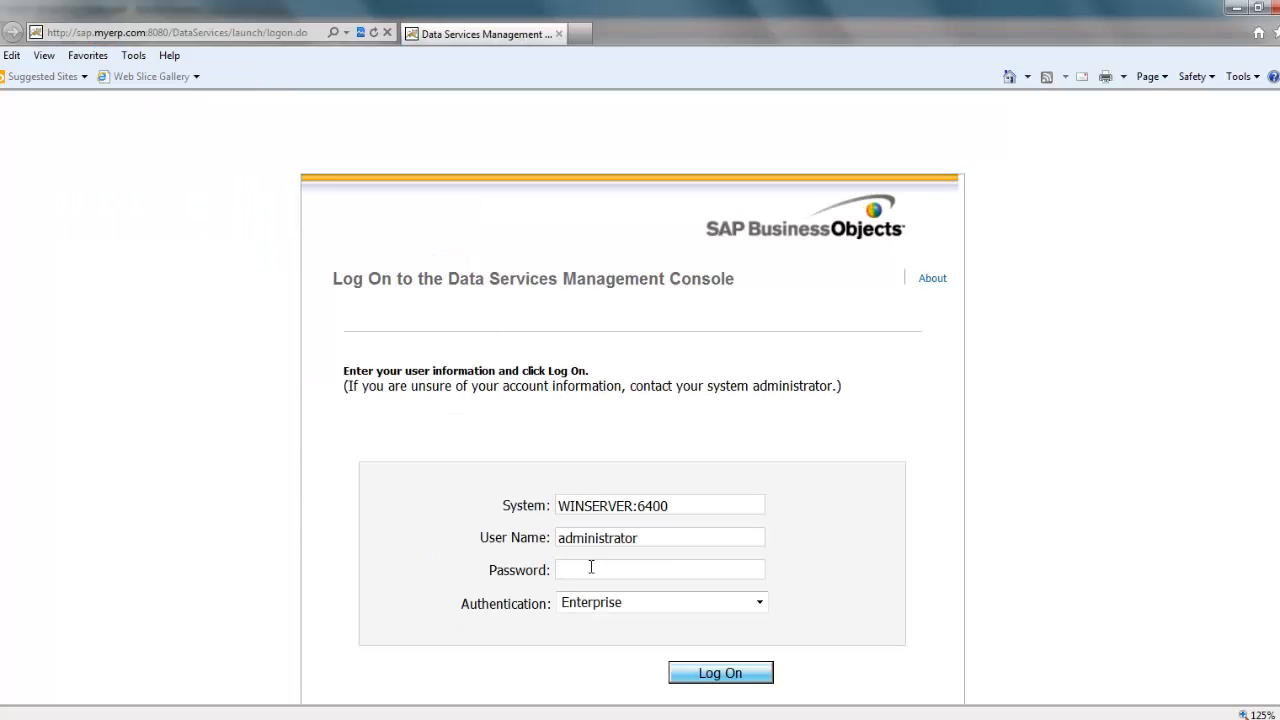
text(***)
key(Return)
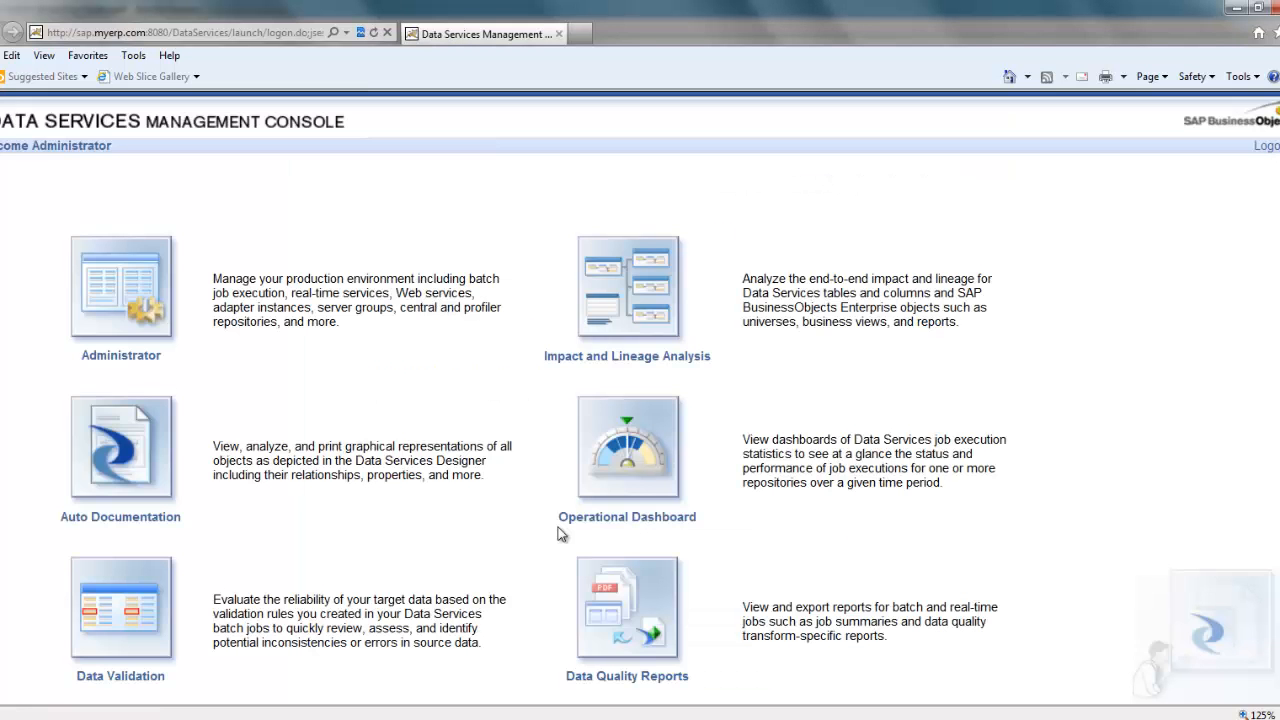
click(141, 319)
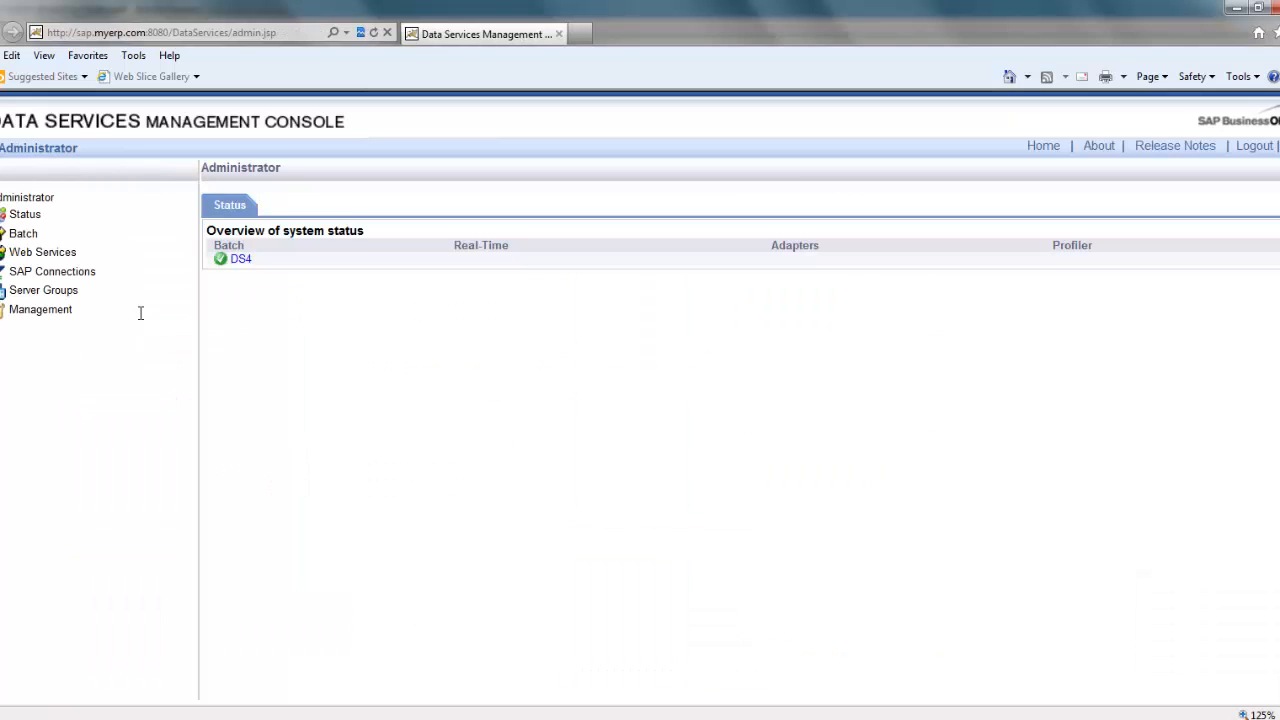
Step: Select the Import_Repo_Object operation in the Web Services configuration settings
click(64, 258)
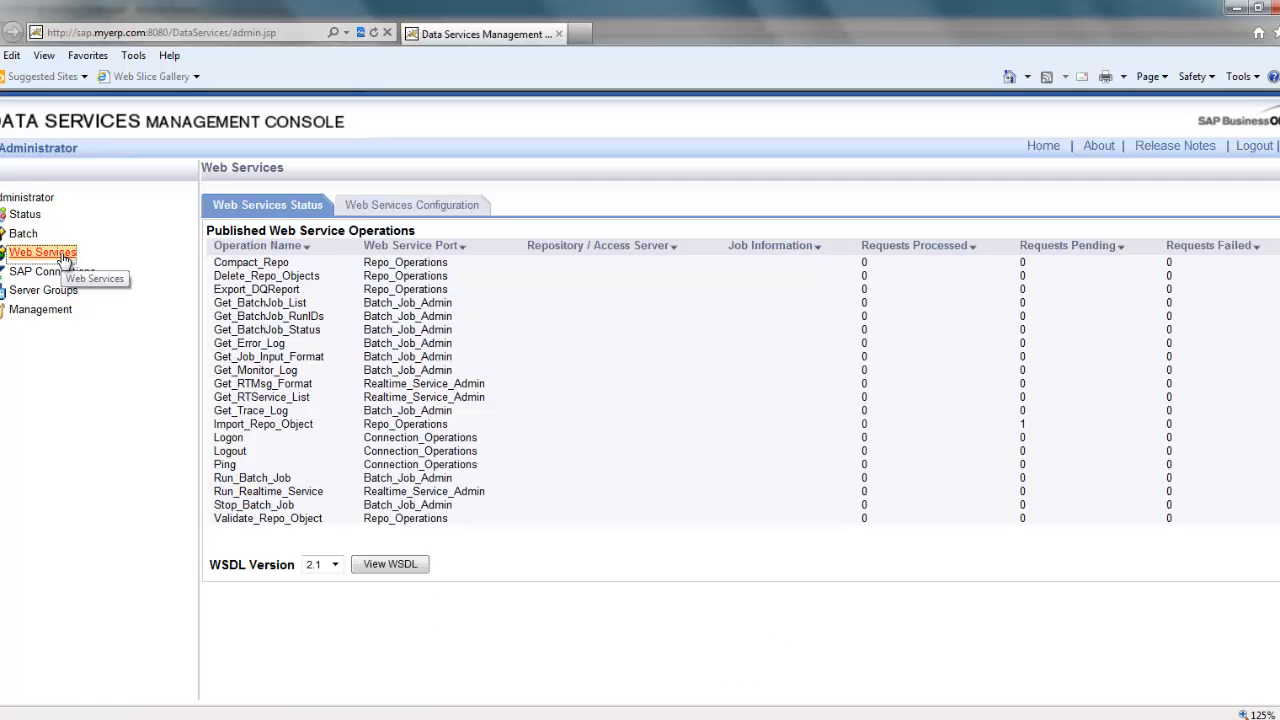
click(433, 208)
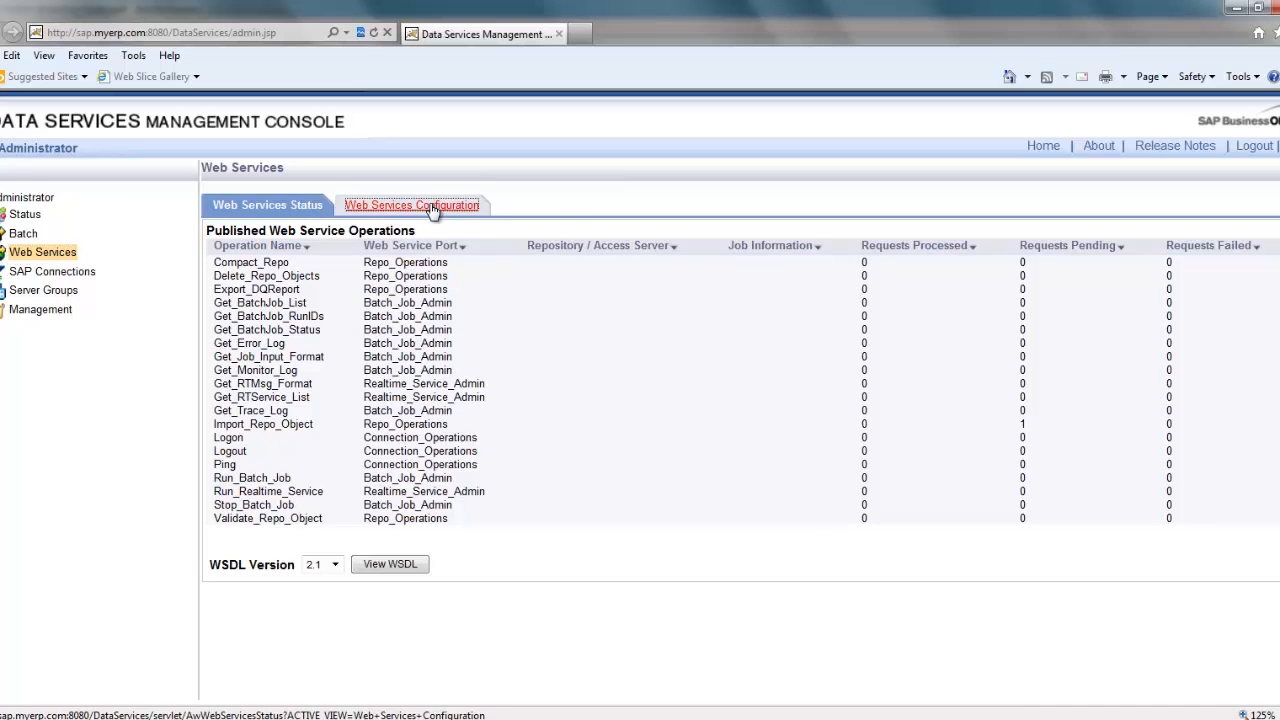
click(218, 544)
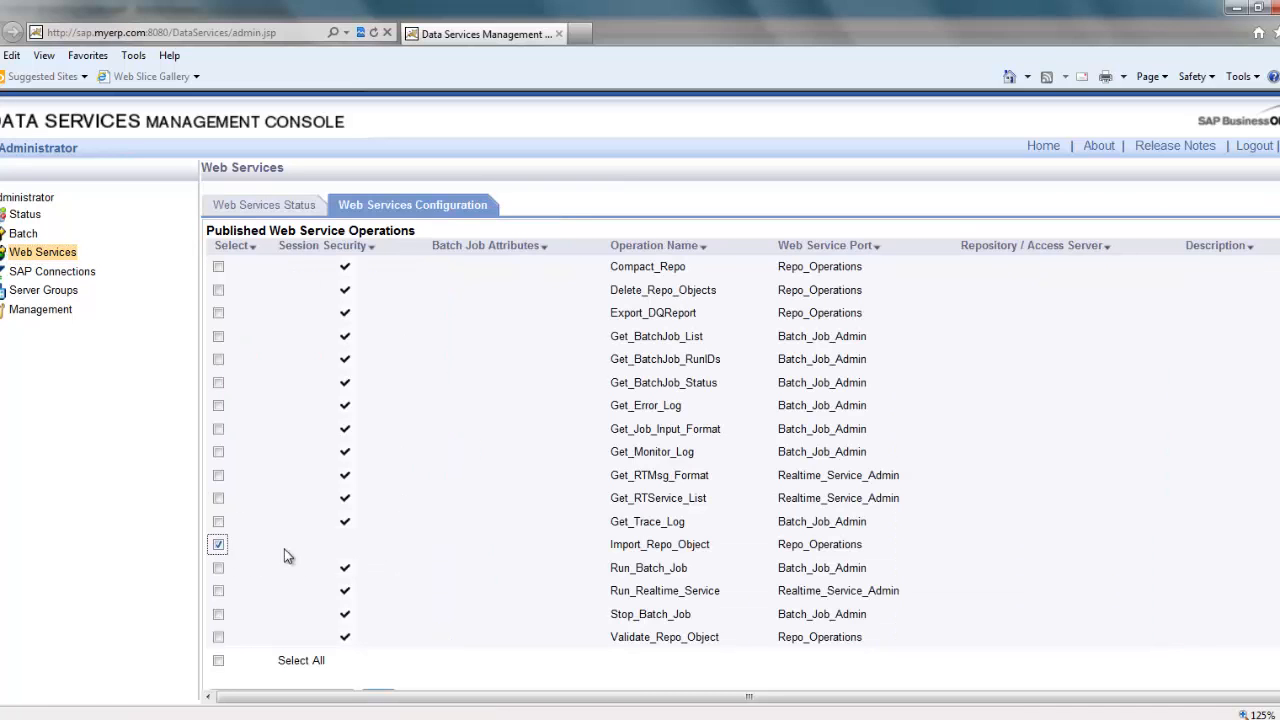
drag(608, 555, 826, 557)
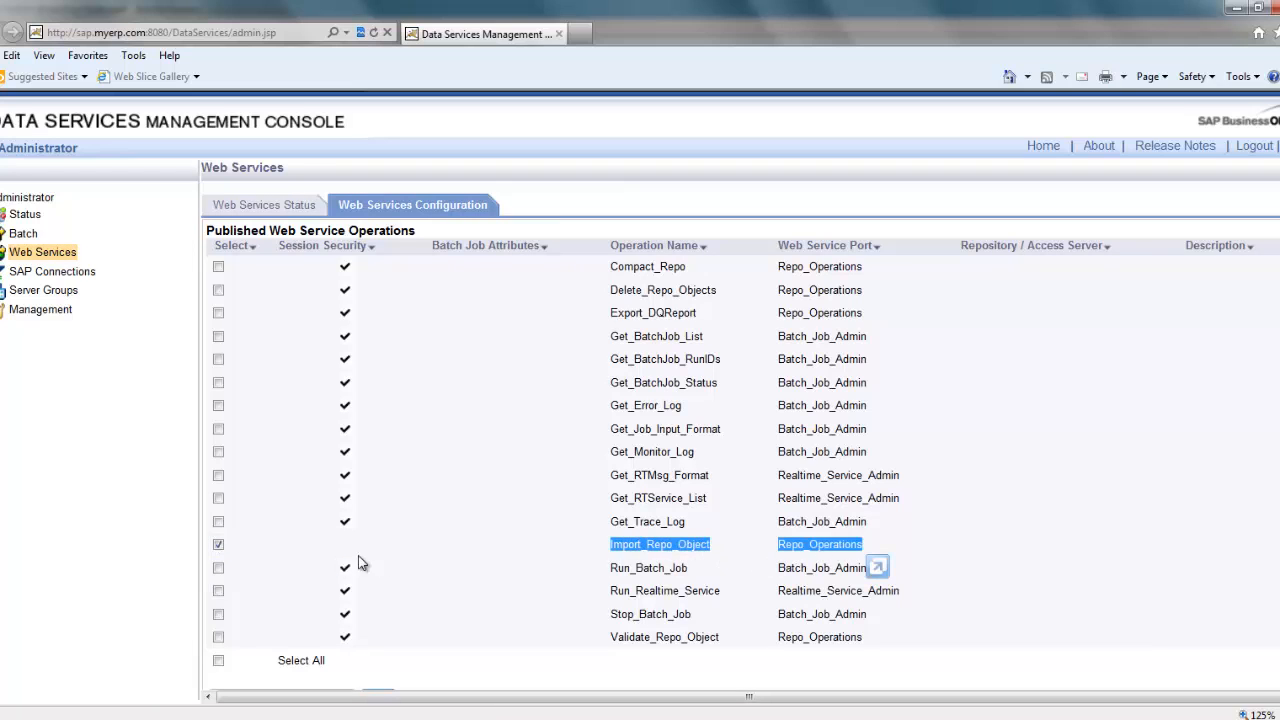
click(458, 548)
Step: Apply Disable Session Security to Import_Repo_Object, then log out of the console
scroll(463, 548, down, 1)
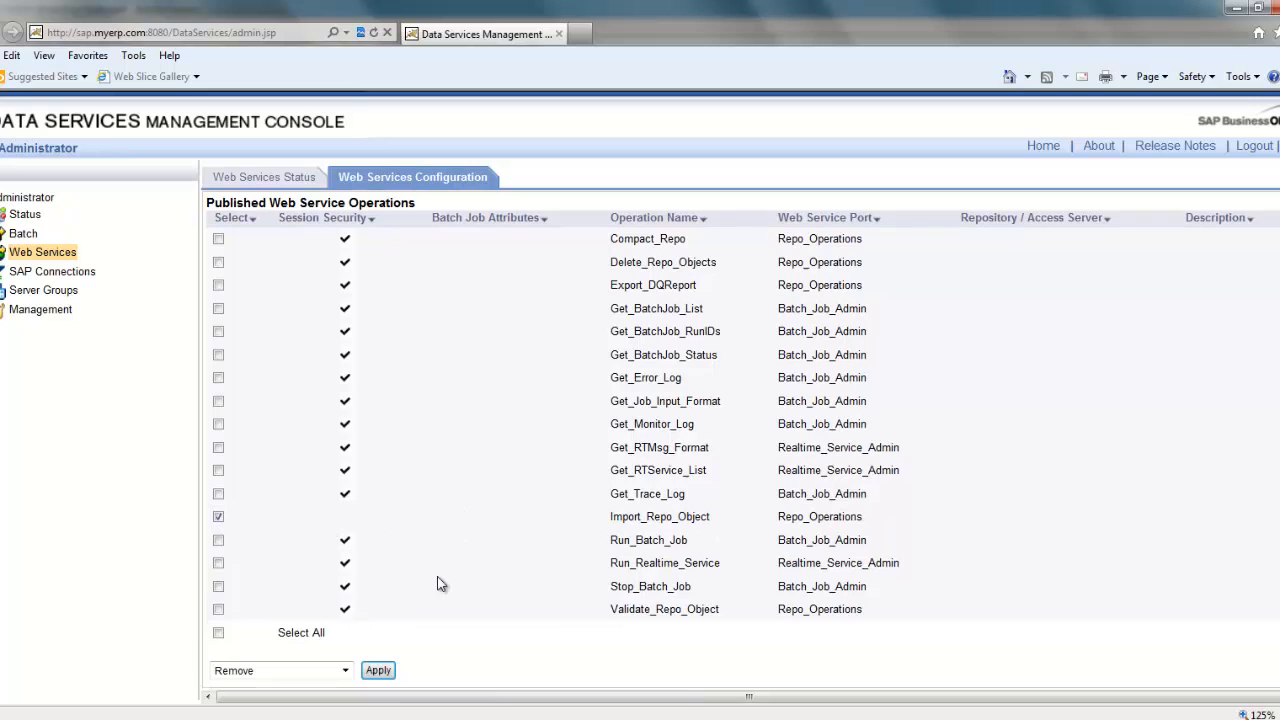
click(328, 668)
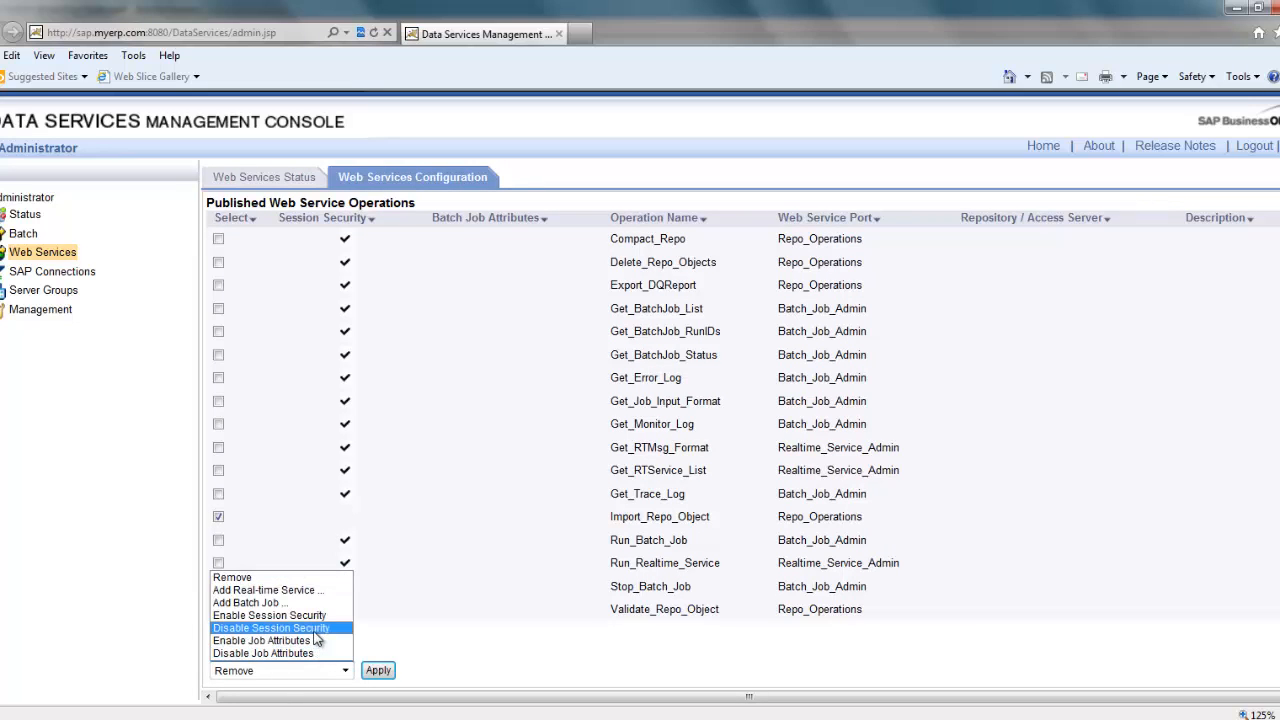
click(318, 628)
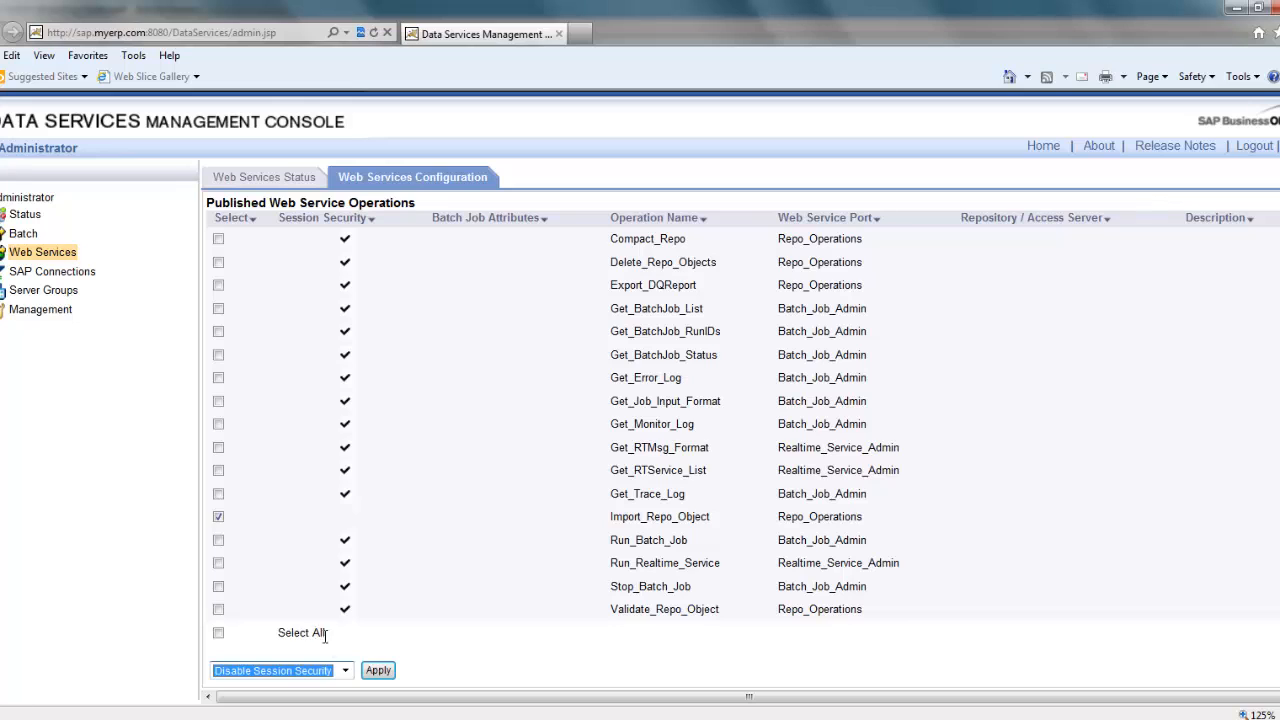
click(377, 671)
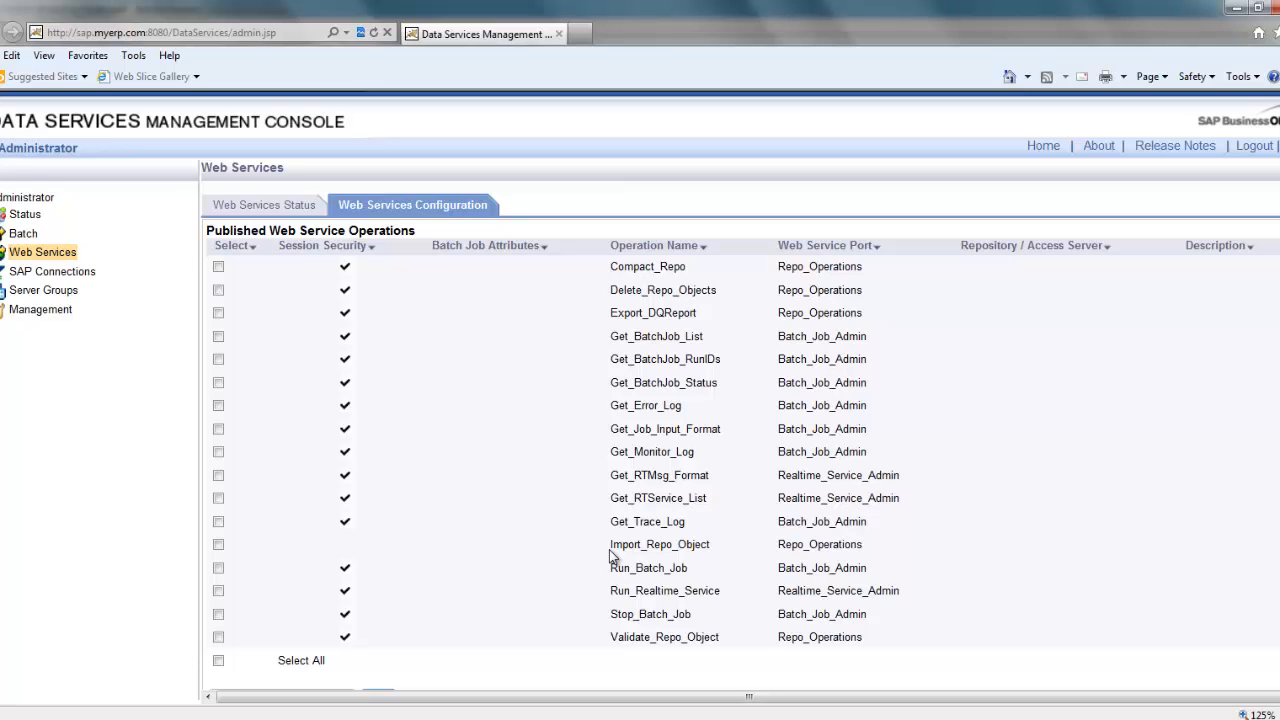
click(1255, 147)
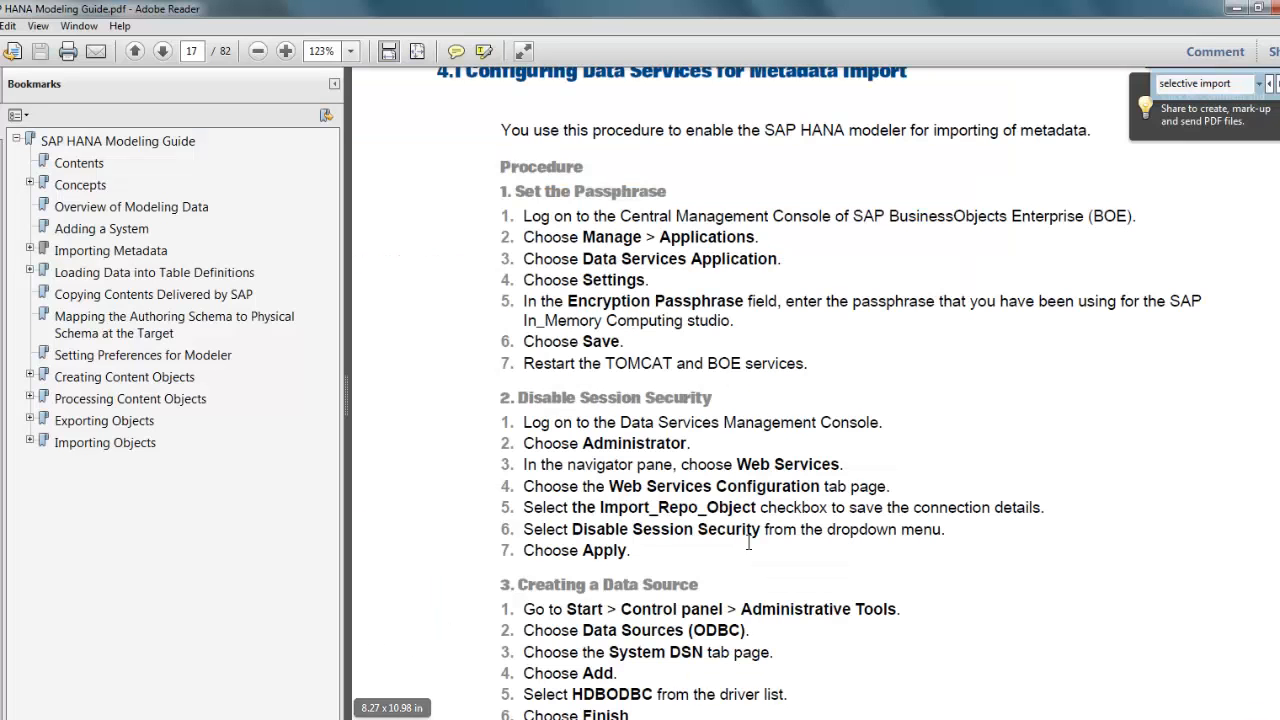
Step: Scroll the guide to section 3, Creating a Data Source, and bring up the Start menu
scroll(782, 546, down, 3)
click(789, 538)
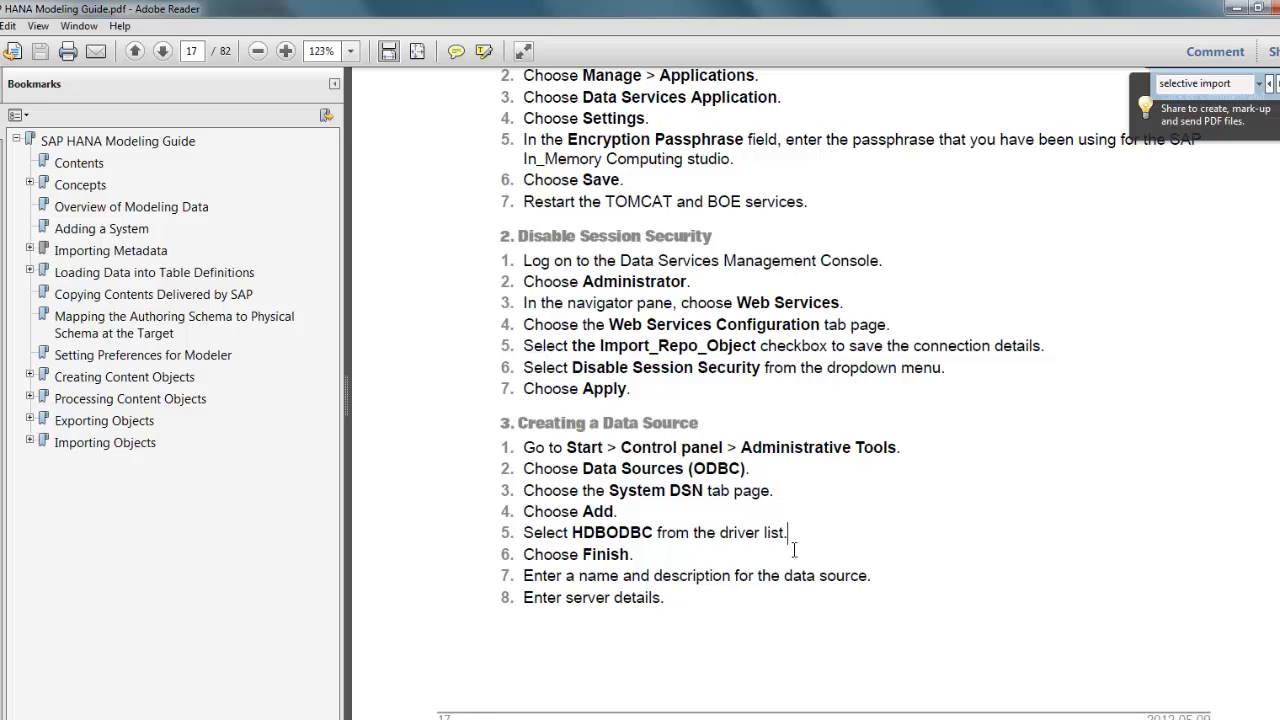
key(super)
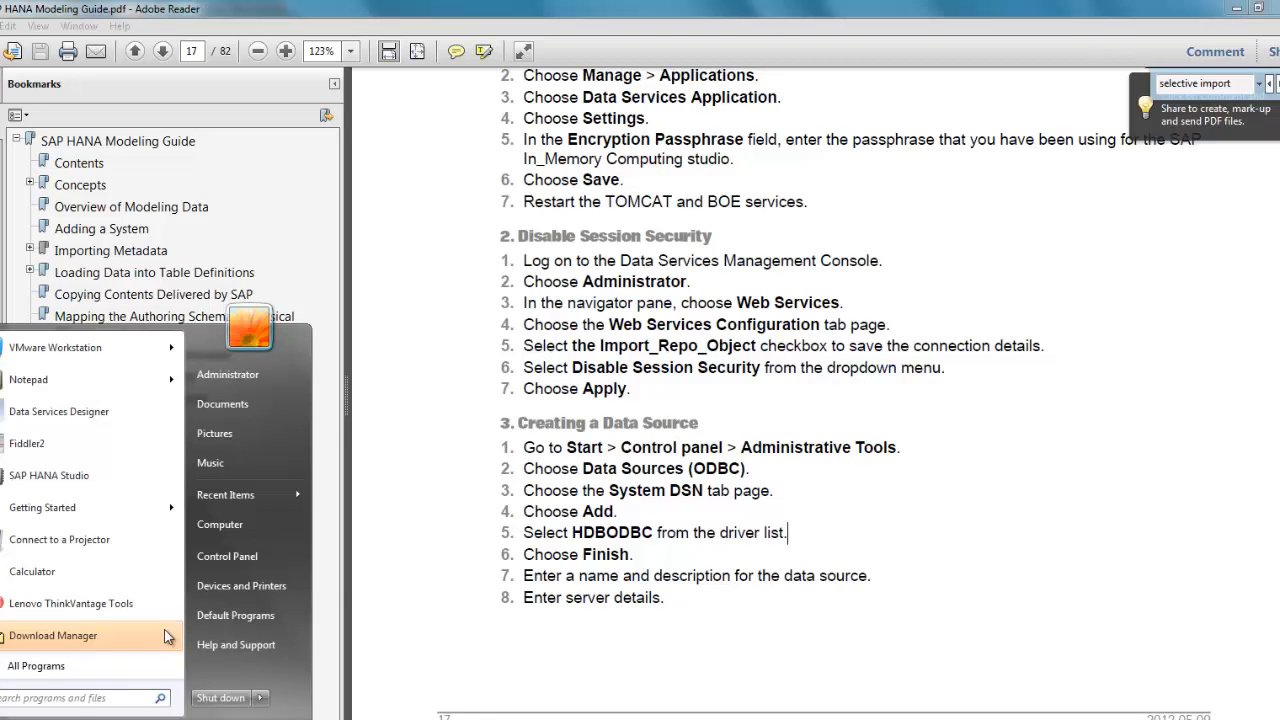
Step: Open the HANA system DSN's configuration in the ODBC Data Source Administrator from Control Panel
click(225, 560)
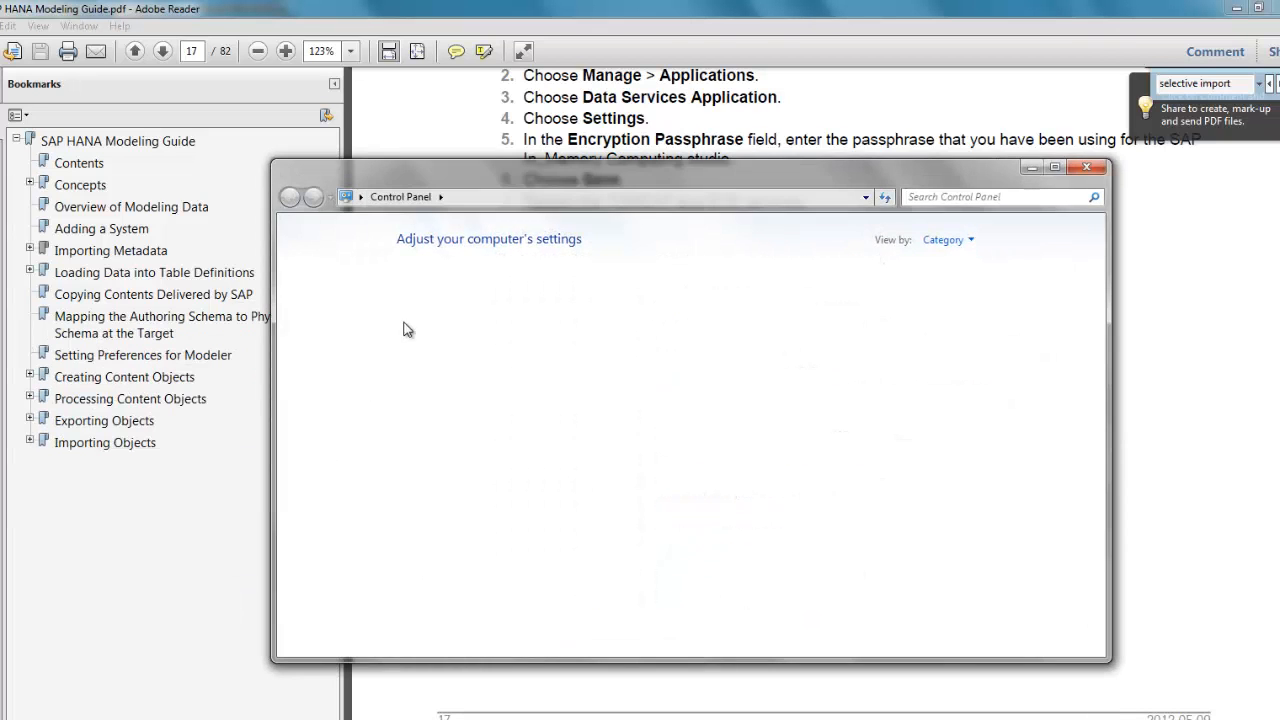
drag(560, 180, 530, 150)
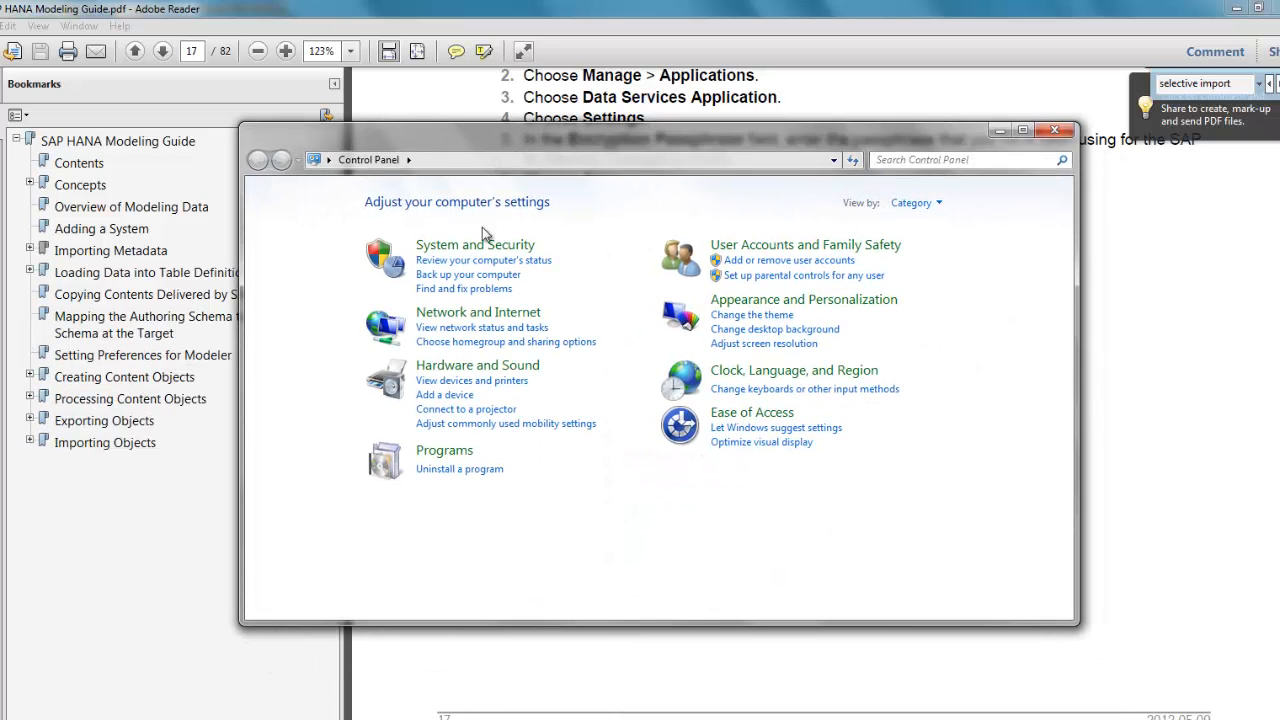
click(480, 249)
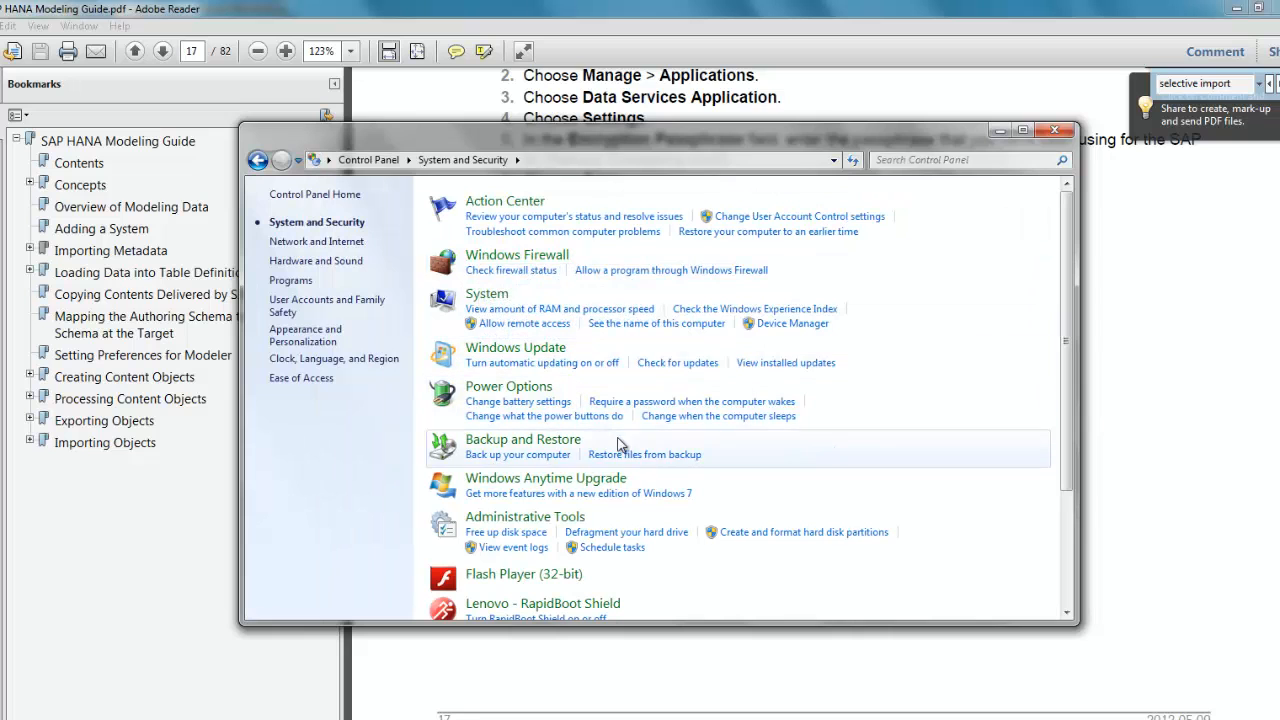
click(545, 524)
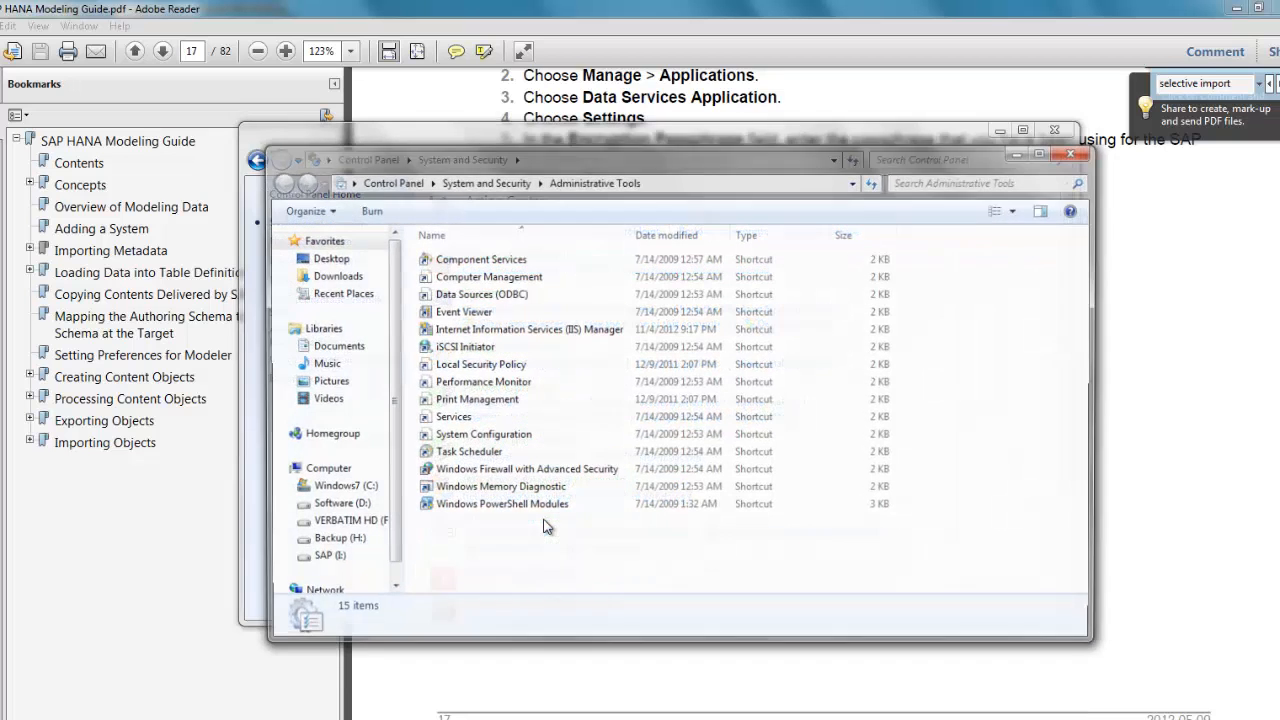
click(507, 294)
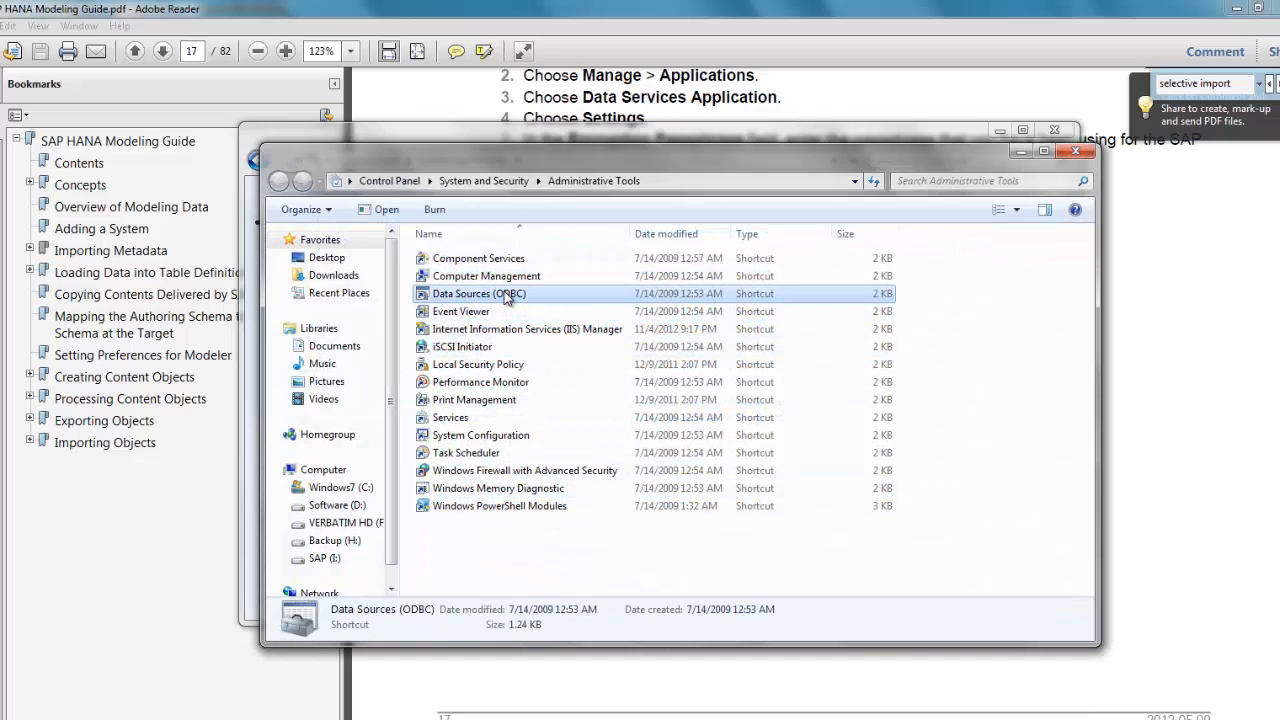
double_click(507, 294)
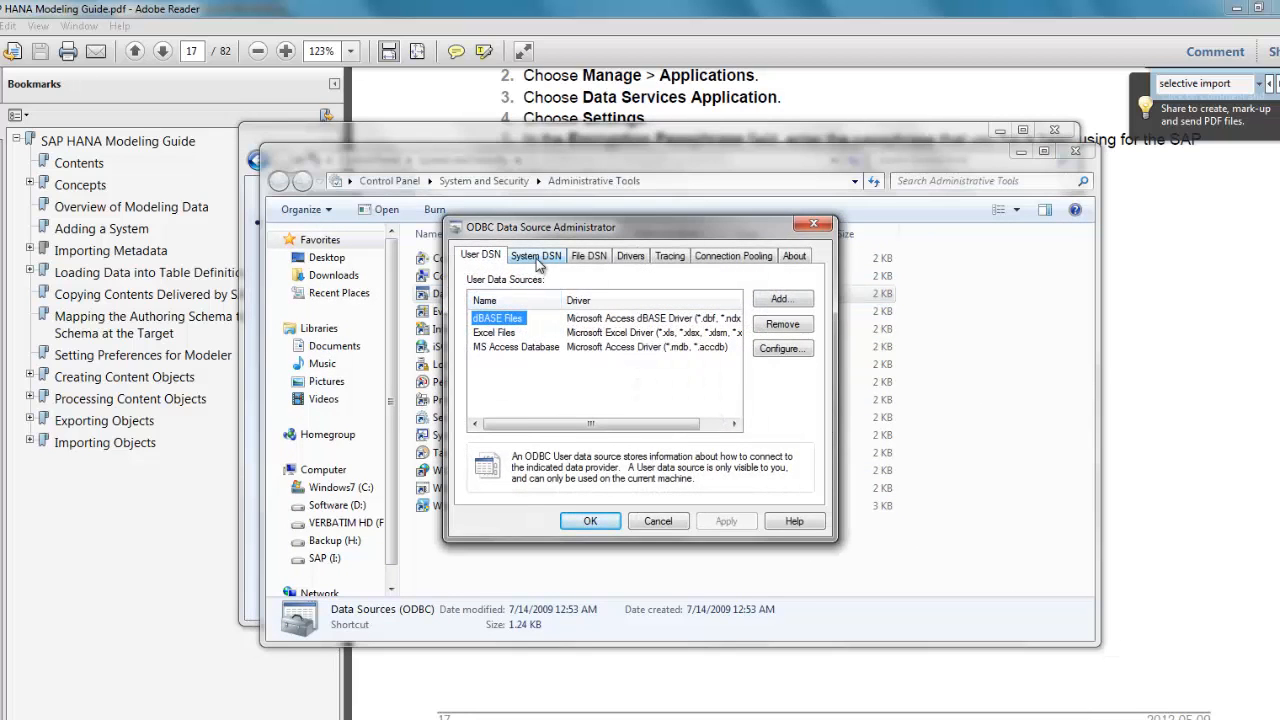
click(537, 257)
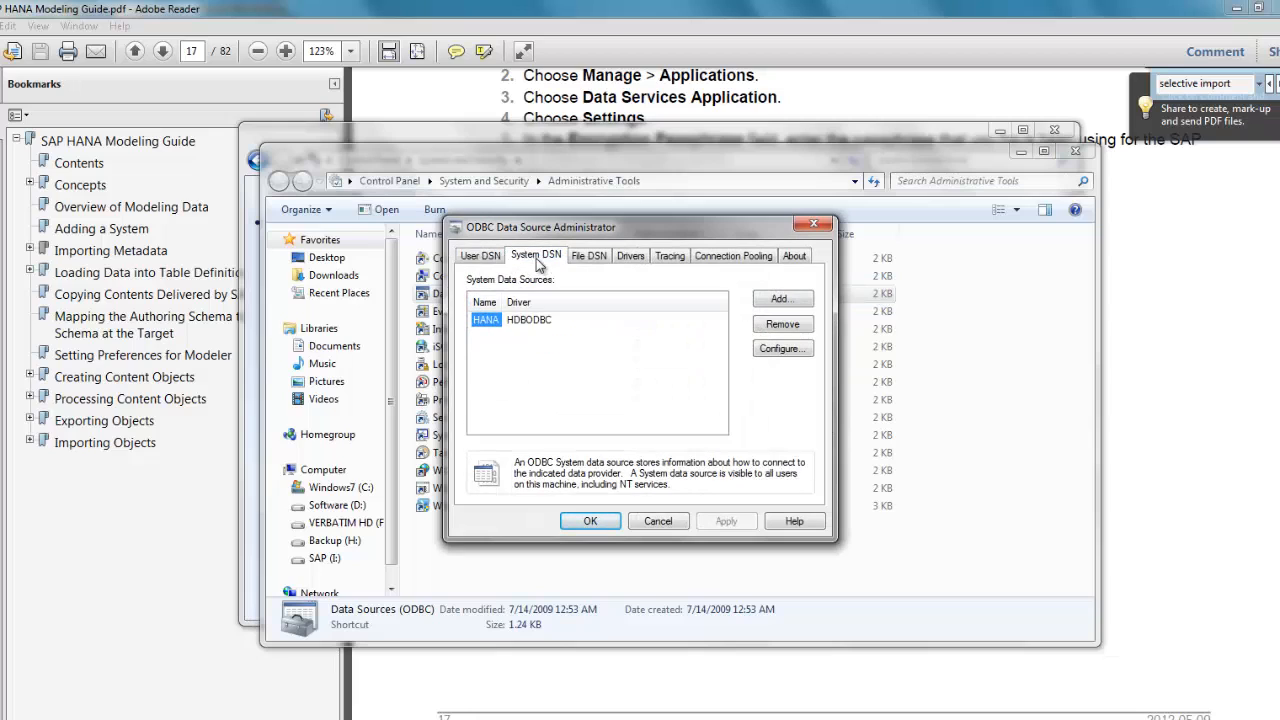
click(482, 330)
click(485, 323)
click(781, 349)
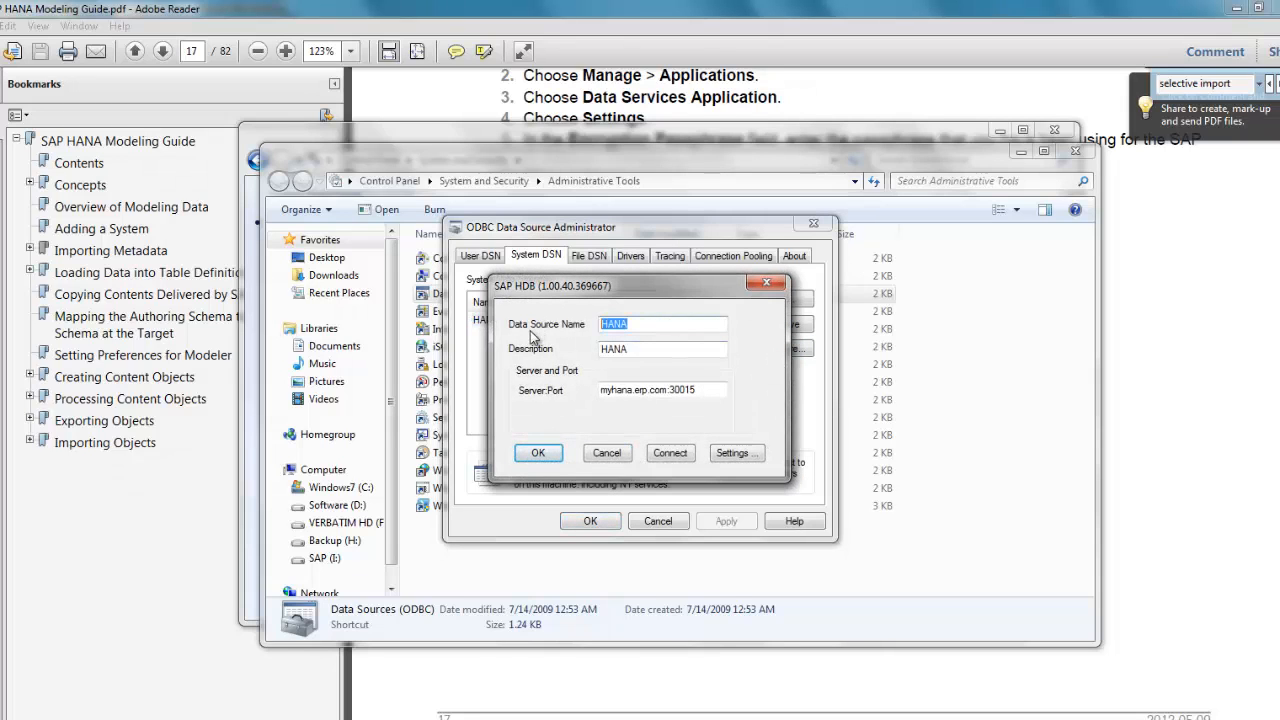
Step: Check the HANA DSN's server address myhana.erp.com:30015 and confirm the settings
click(630, 327)
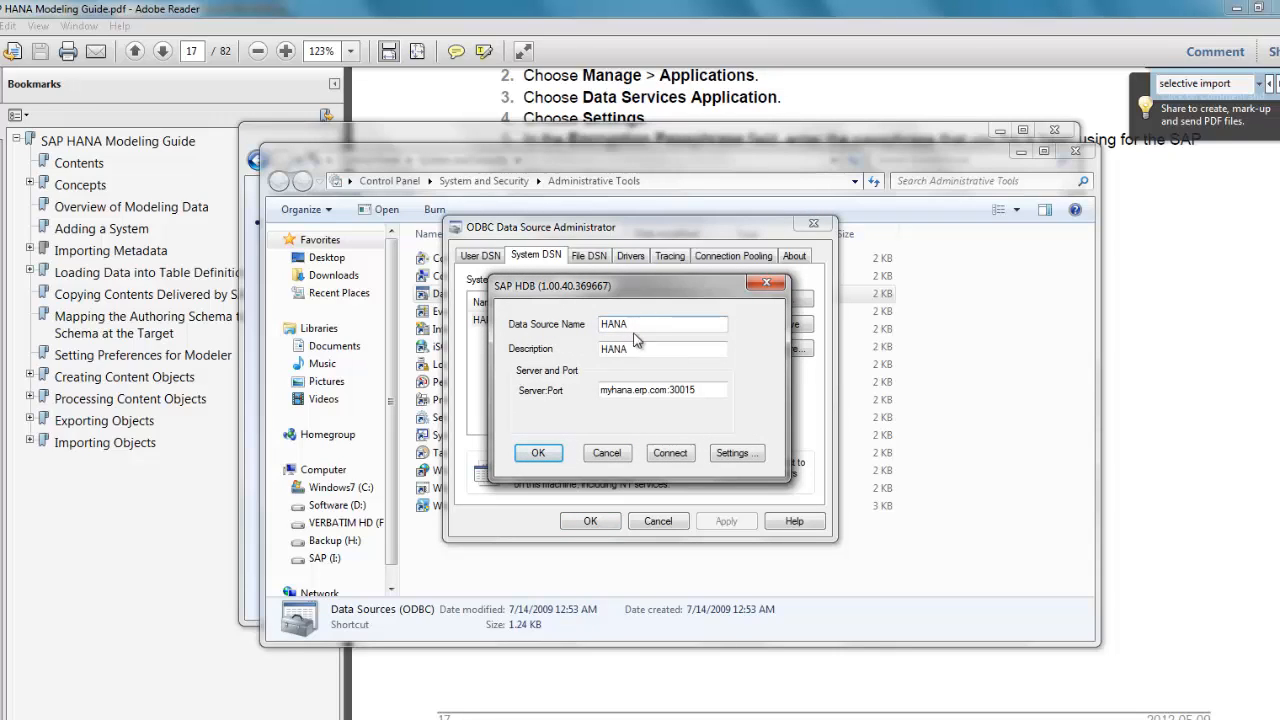
key(Tab)
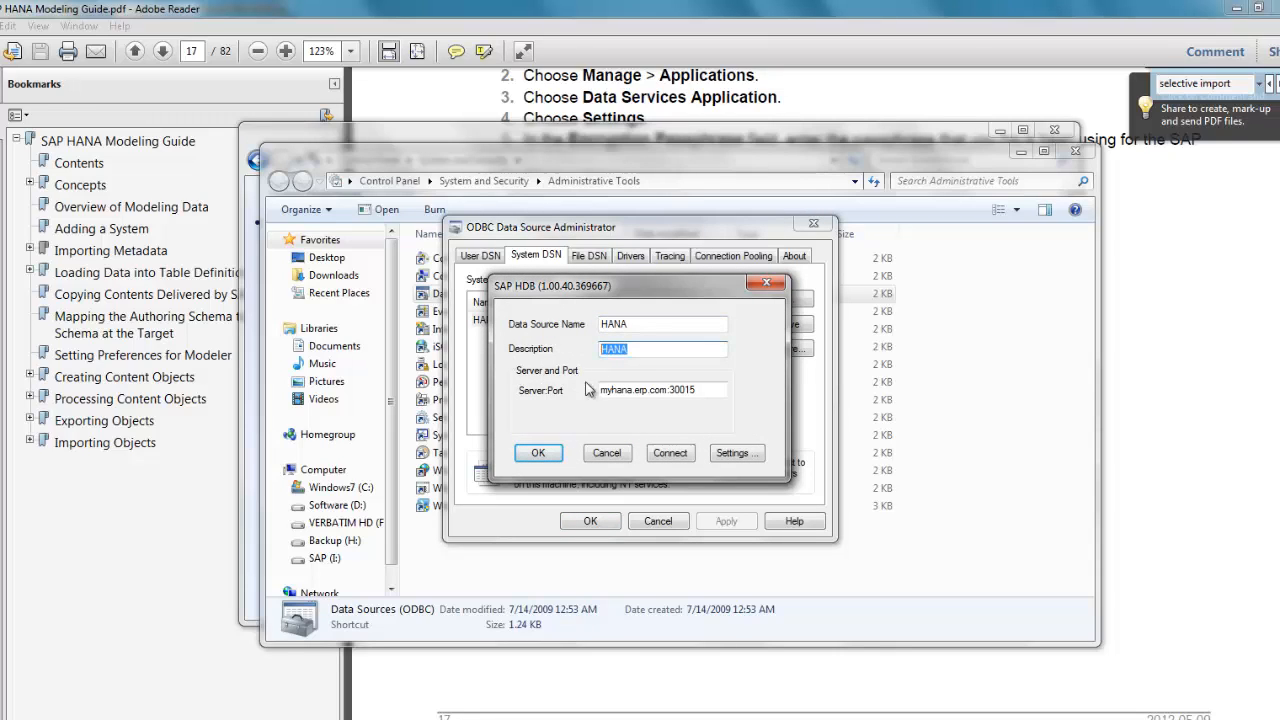
drag(638, 393, 570, 398)
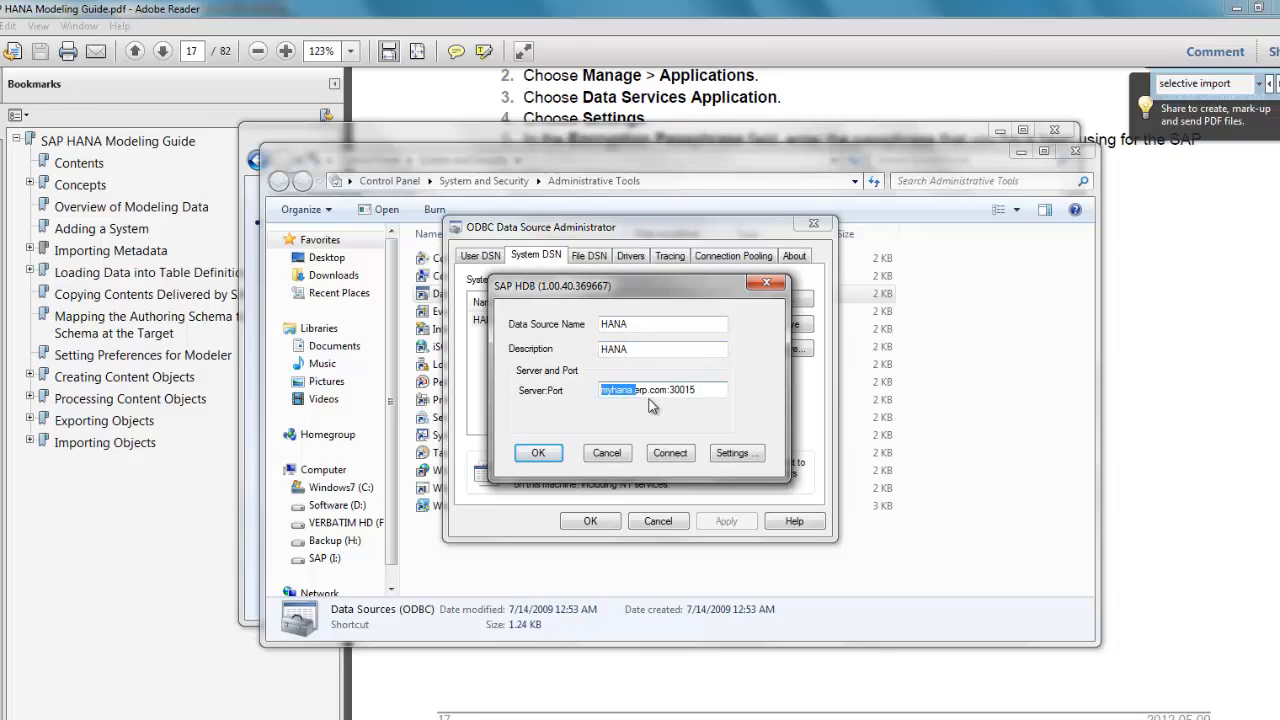
drag(668, 392, 593, 396)
drag(672, 390, 702, 390)
click(680, 390)
click(681, 392)
drag(681, 390, 688, 392)
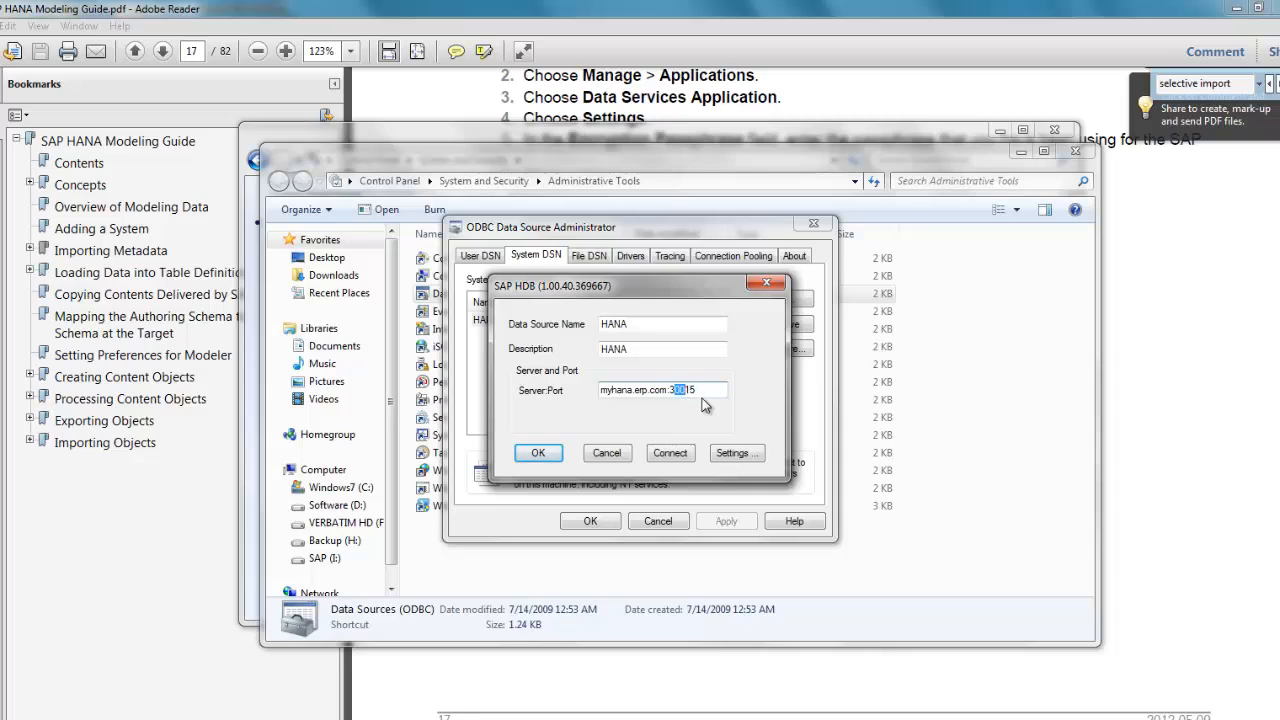
drag(685, 392, 679, 396)
click(538, 453)
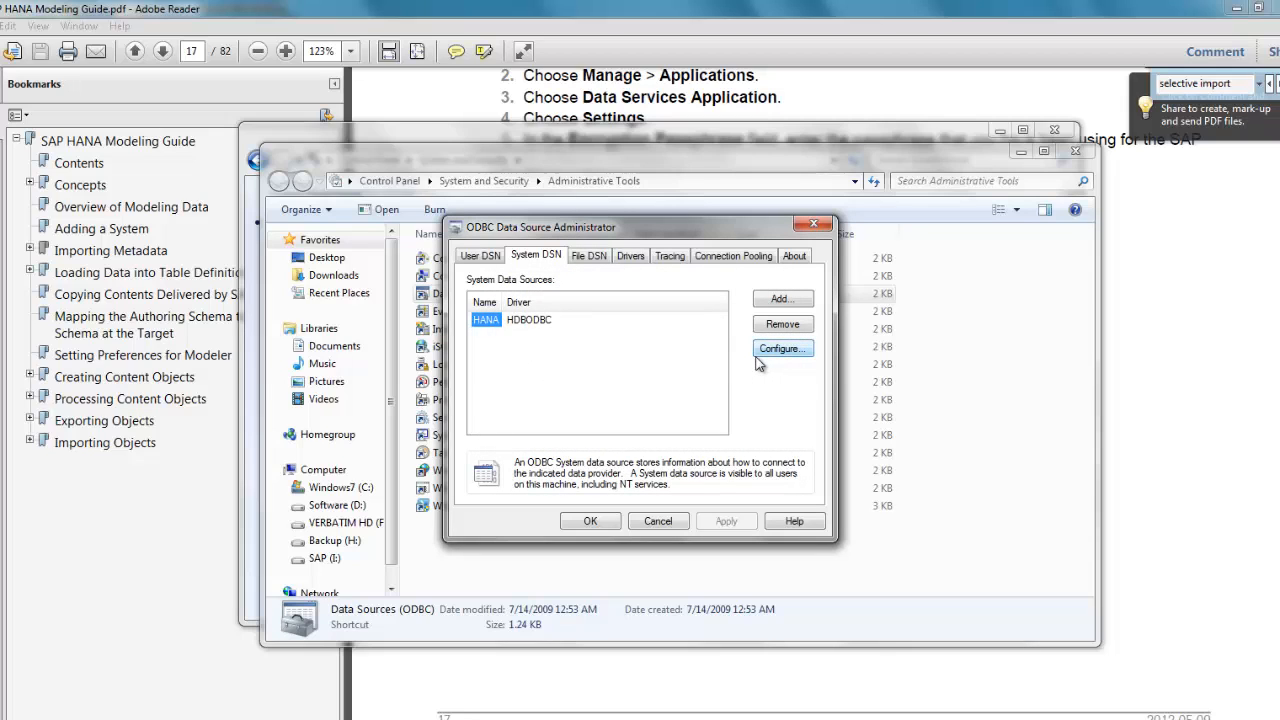
Step: Close the ODBC Administrator and Explorer windows, then scroll the guide to the host and port note
click(591, 521)
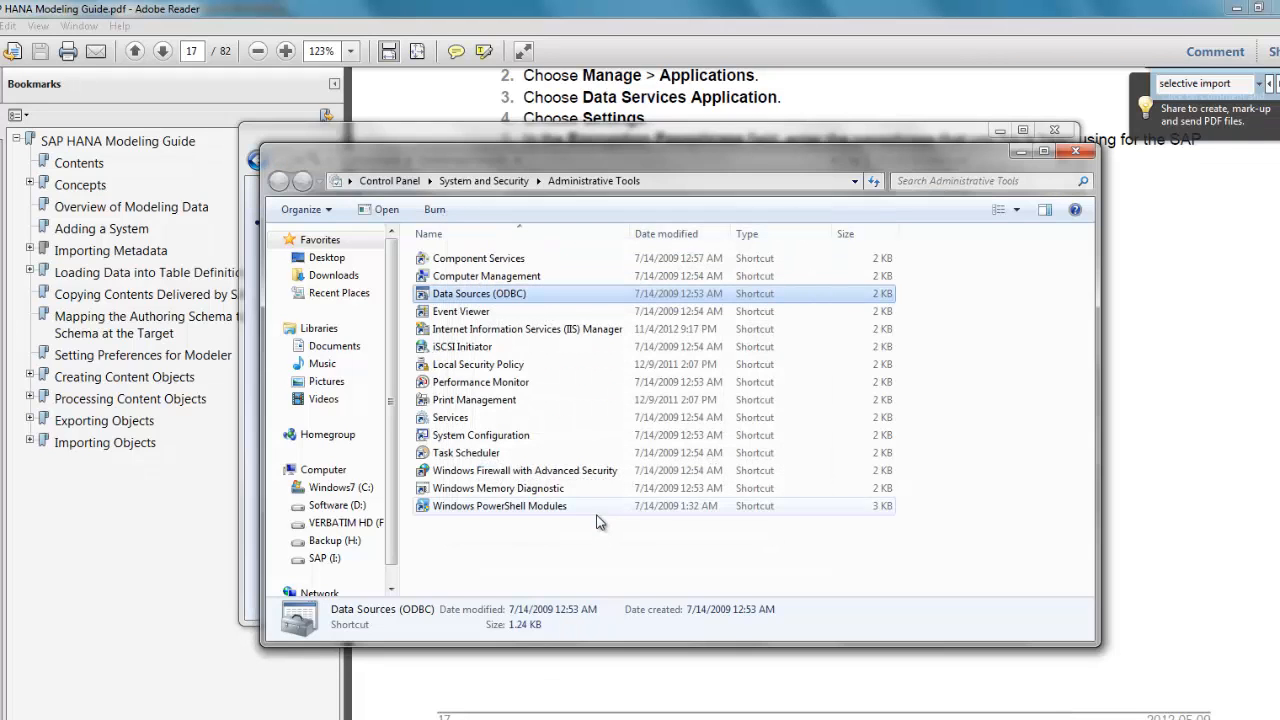
click(1078, 153)
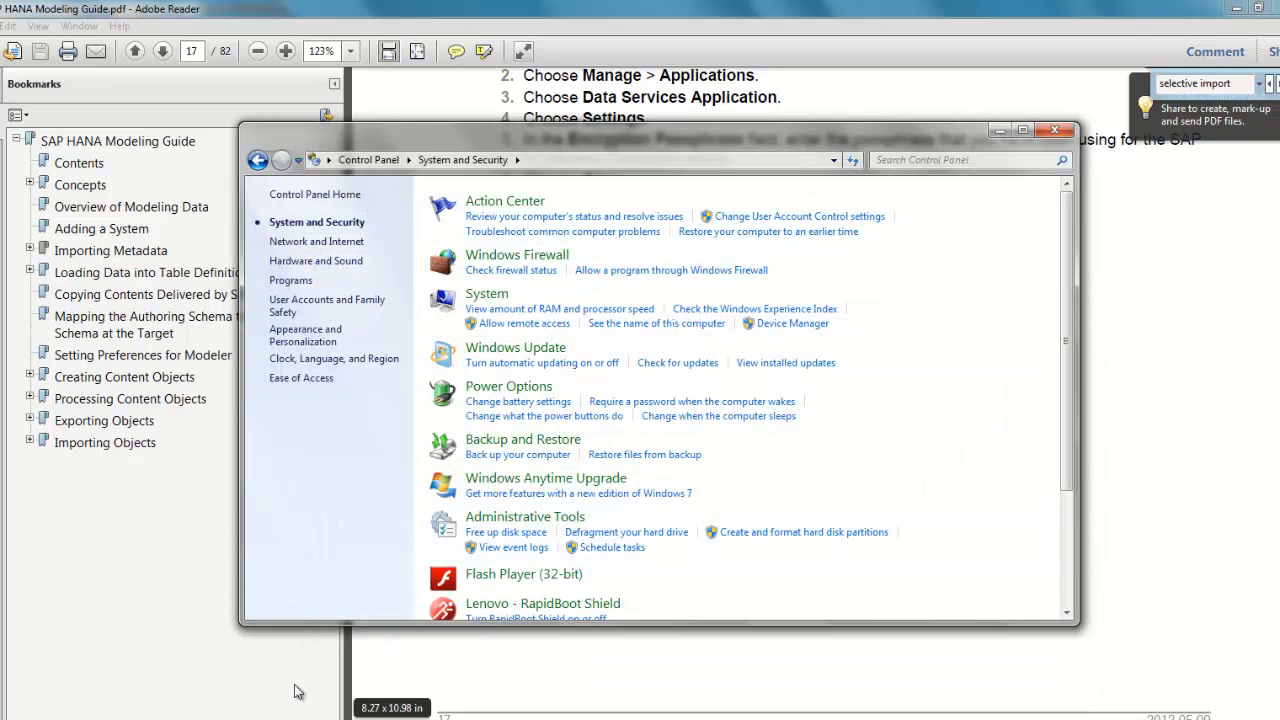
click(1060, 131)
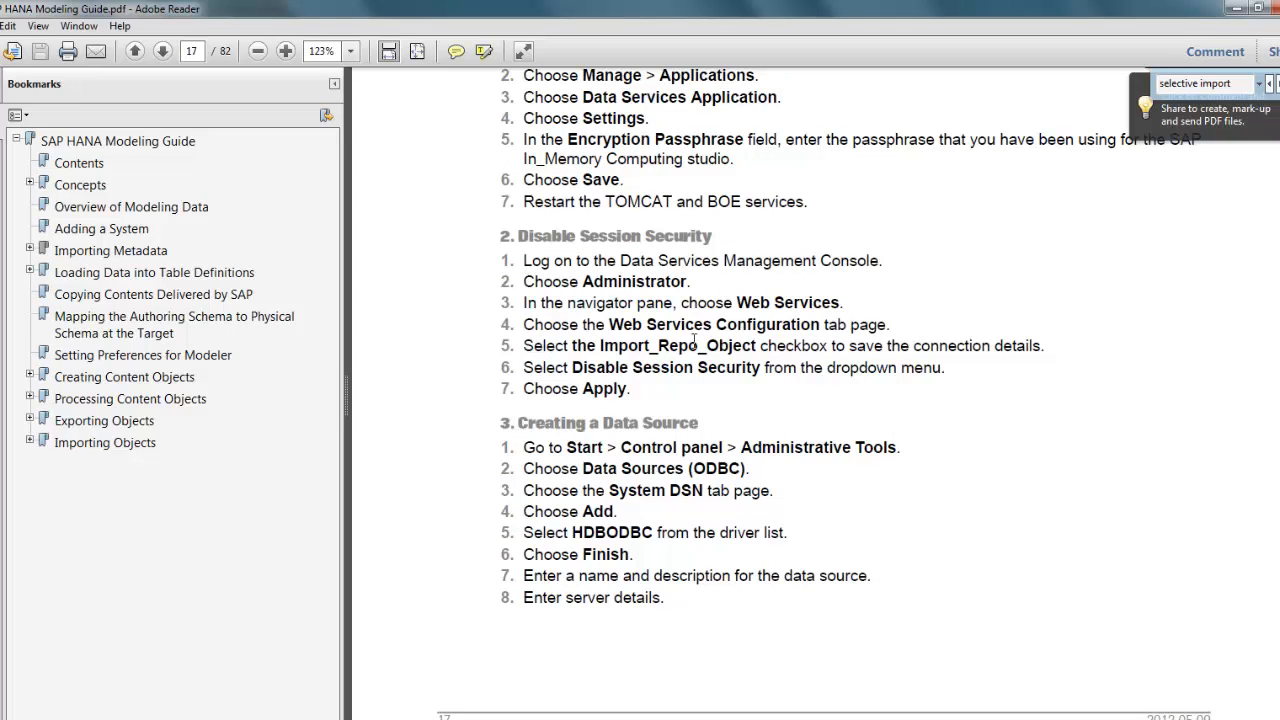
drag(644, 280, 742, 420)
click(785, 460)
scroll(803, 488, down, 10)
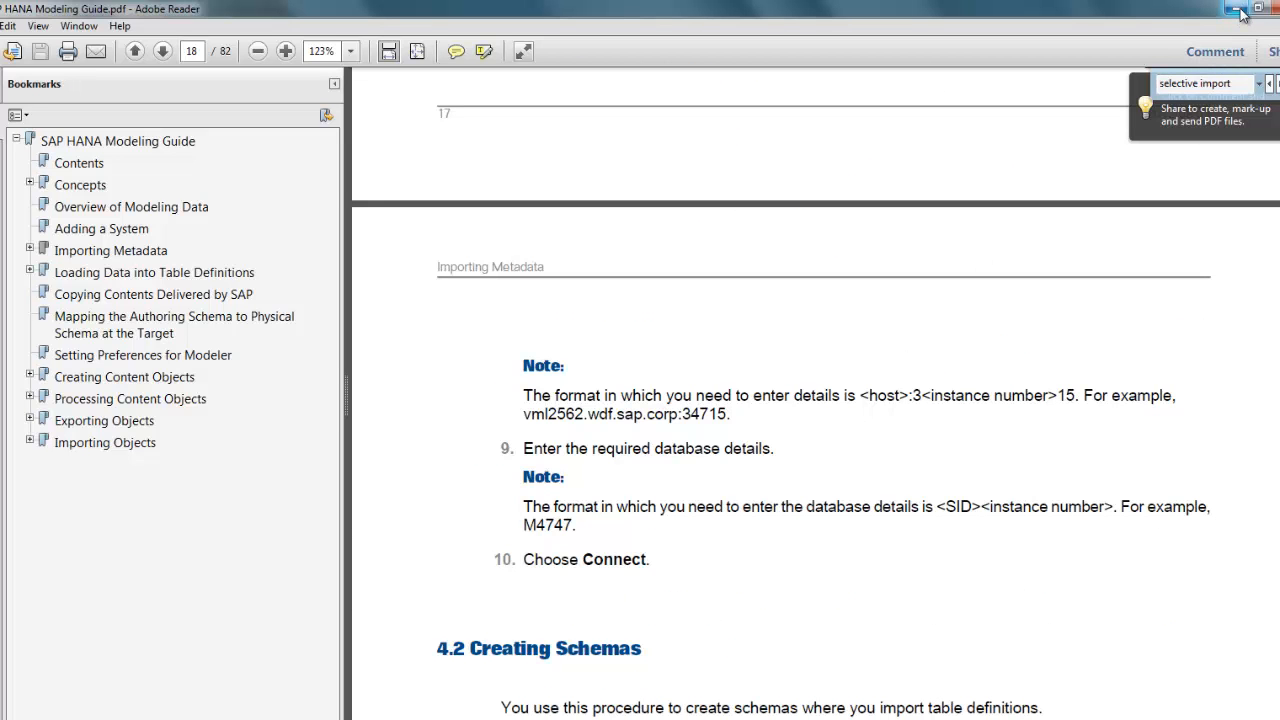
Step: Minimize the guide, close the leftover Control Panel, and launch SAP HANA Studio
click(1240, 12)
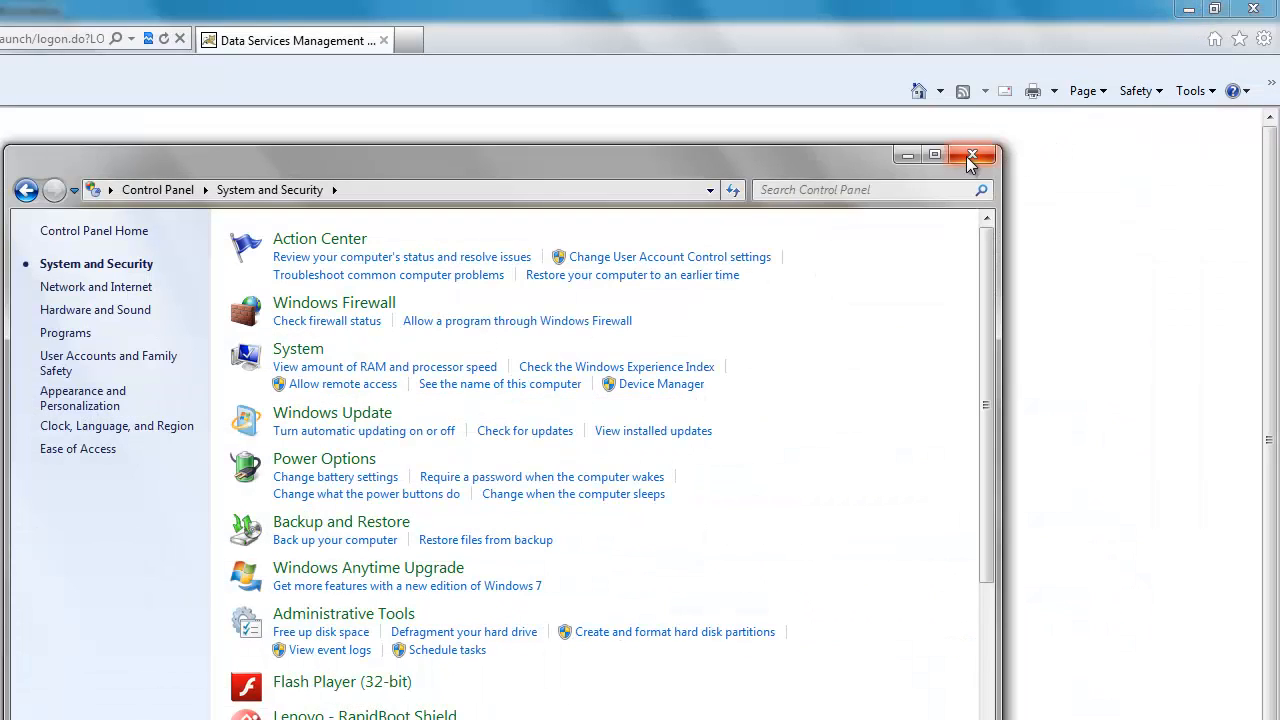
click(968, 157)
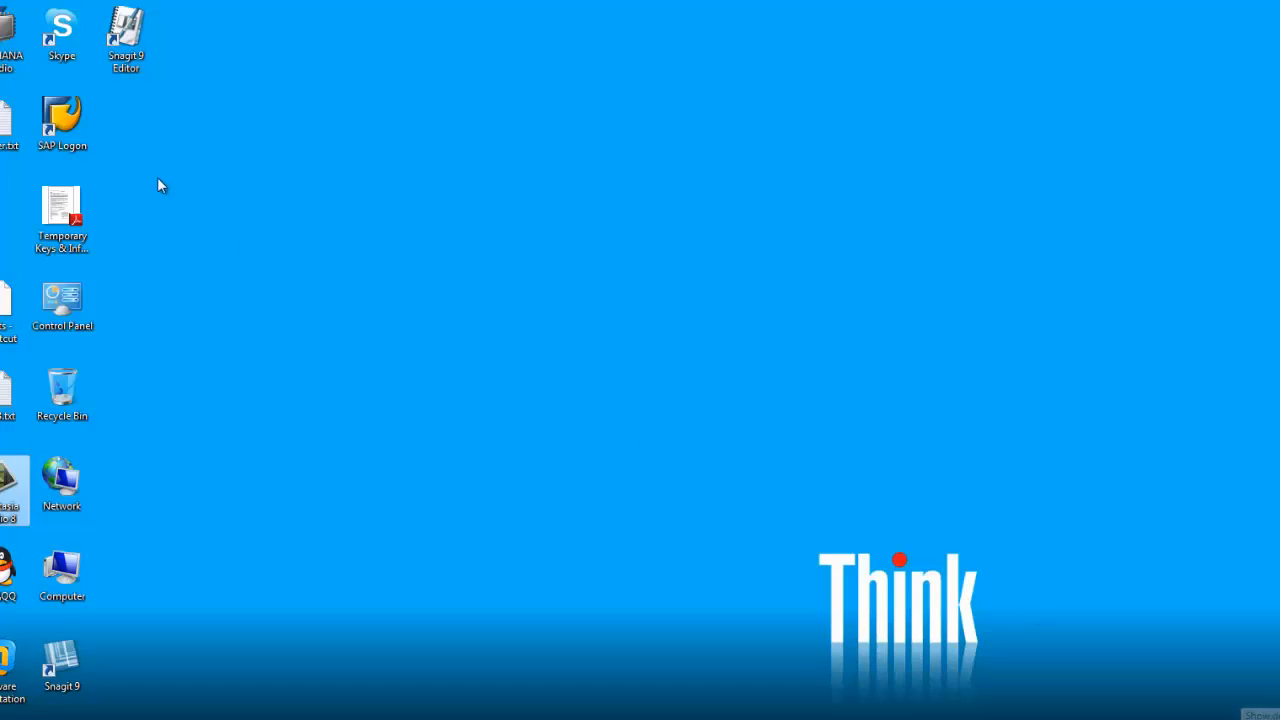
double_click(7, 62)
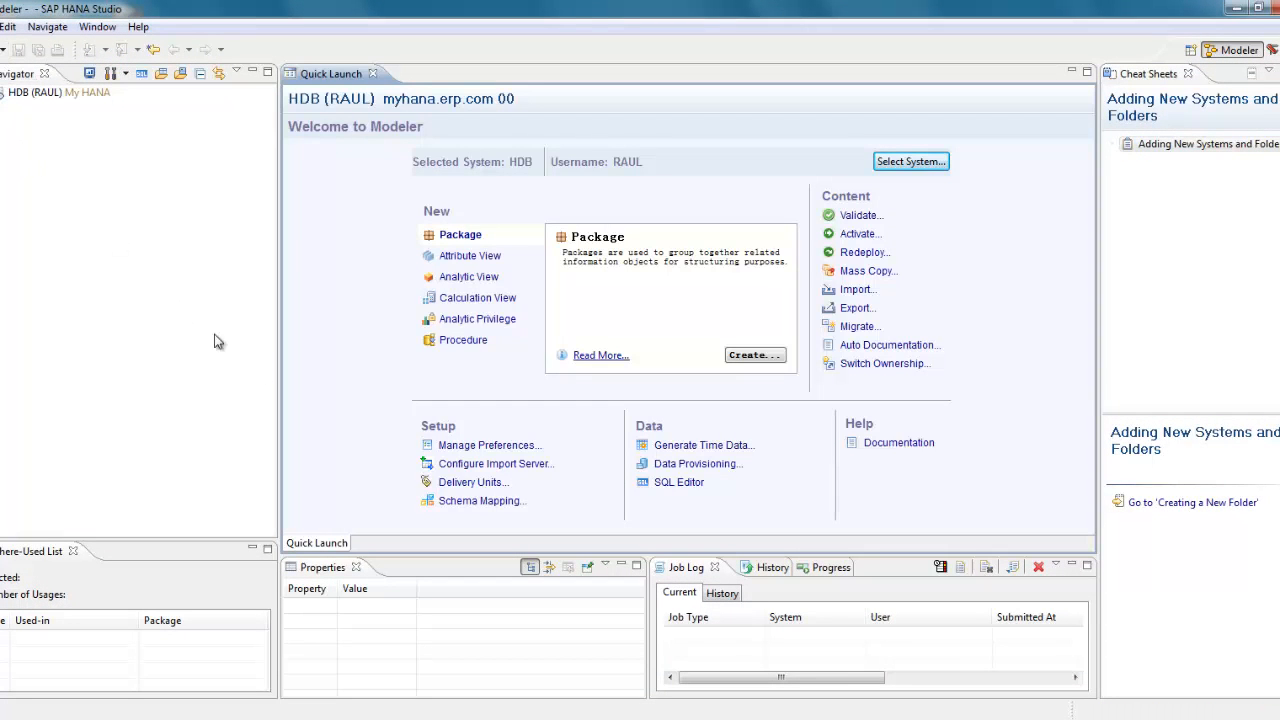
Step: Review the import server settings: sap.myerp.com, repository DS4, ODBC source HANA, port 8080
click(546, 465)
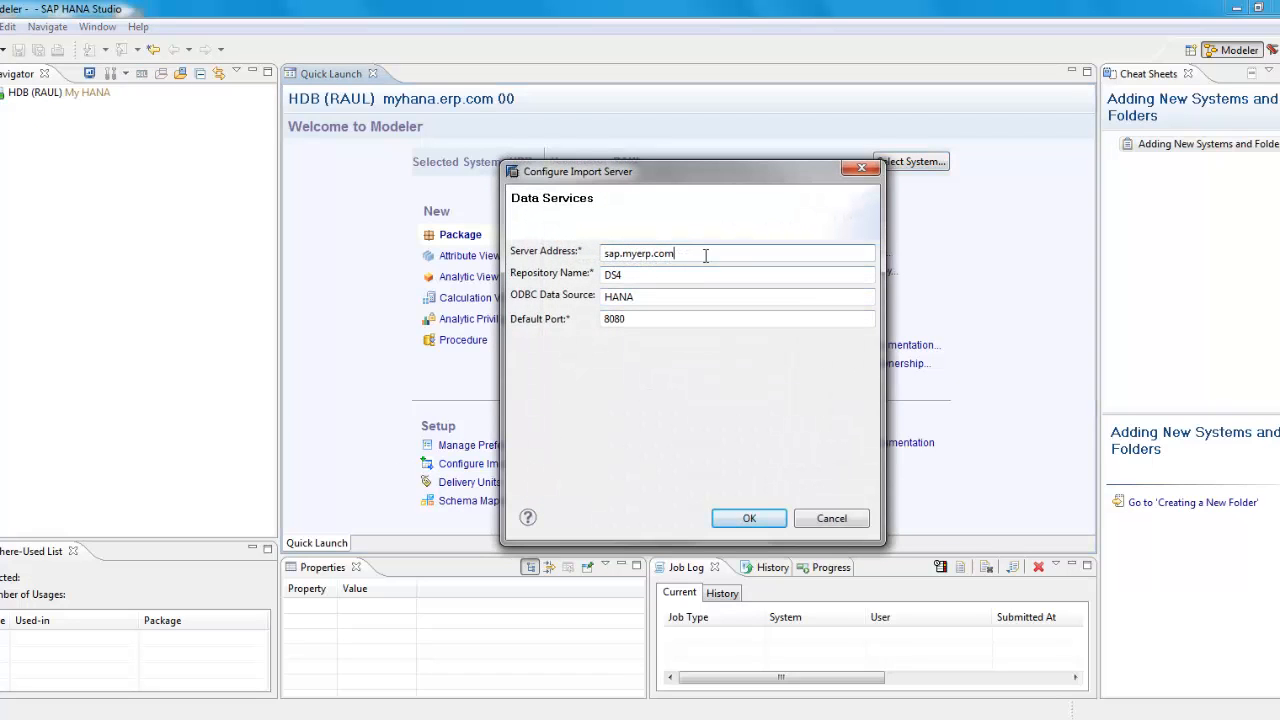
drag(688, 254, 566, 252)
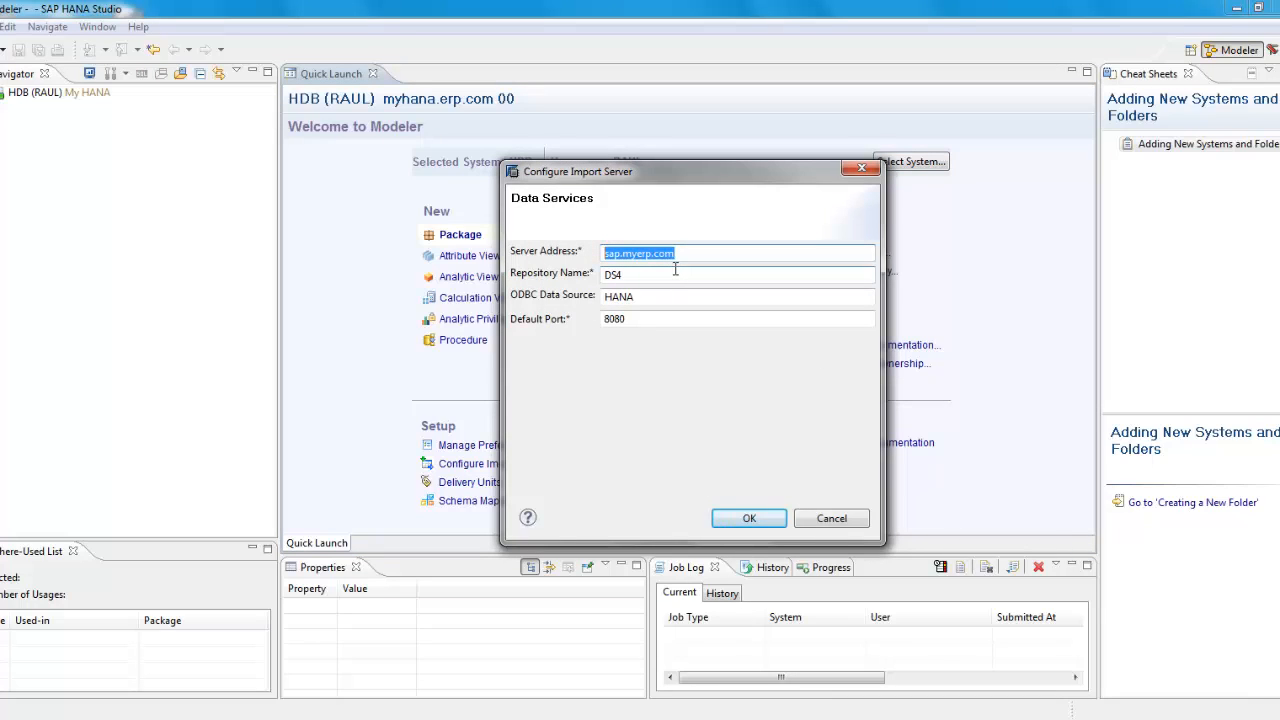
click(700, 252)
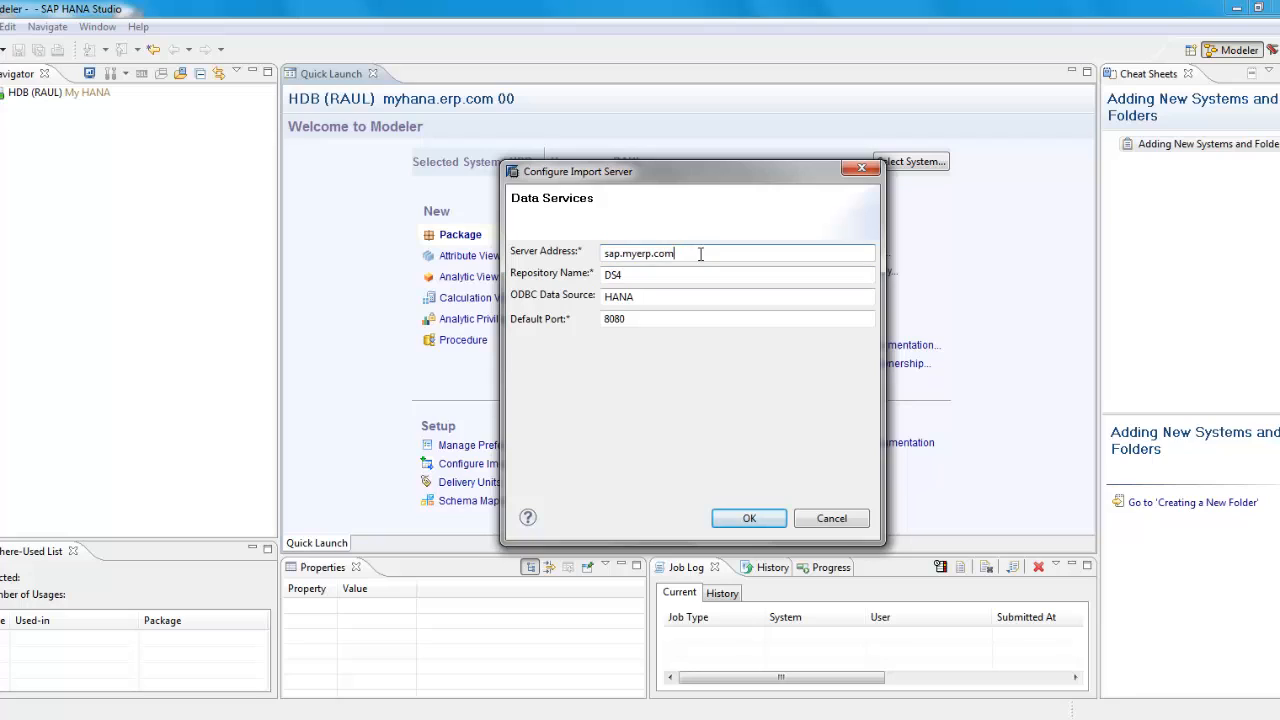
drag(700, 252, 580, 252)
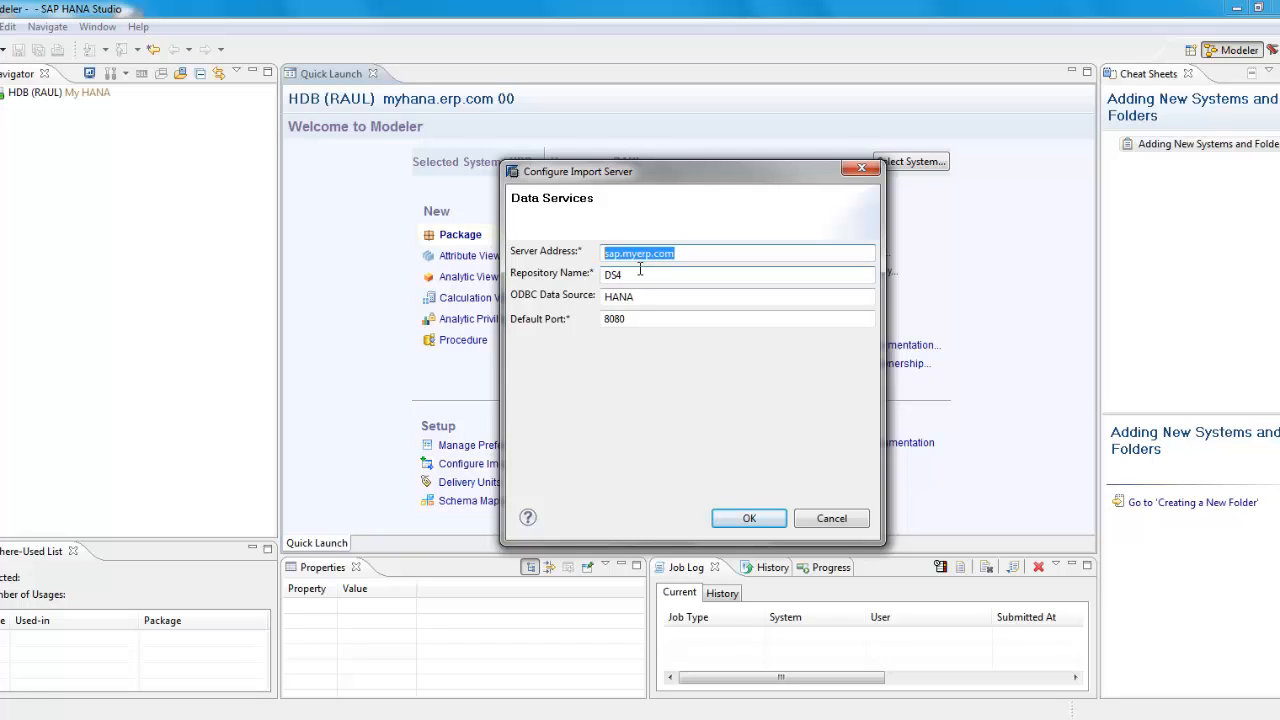
drag(638, 276, 592, 300)
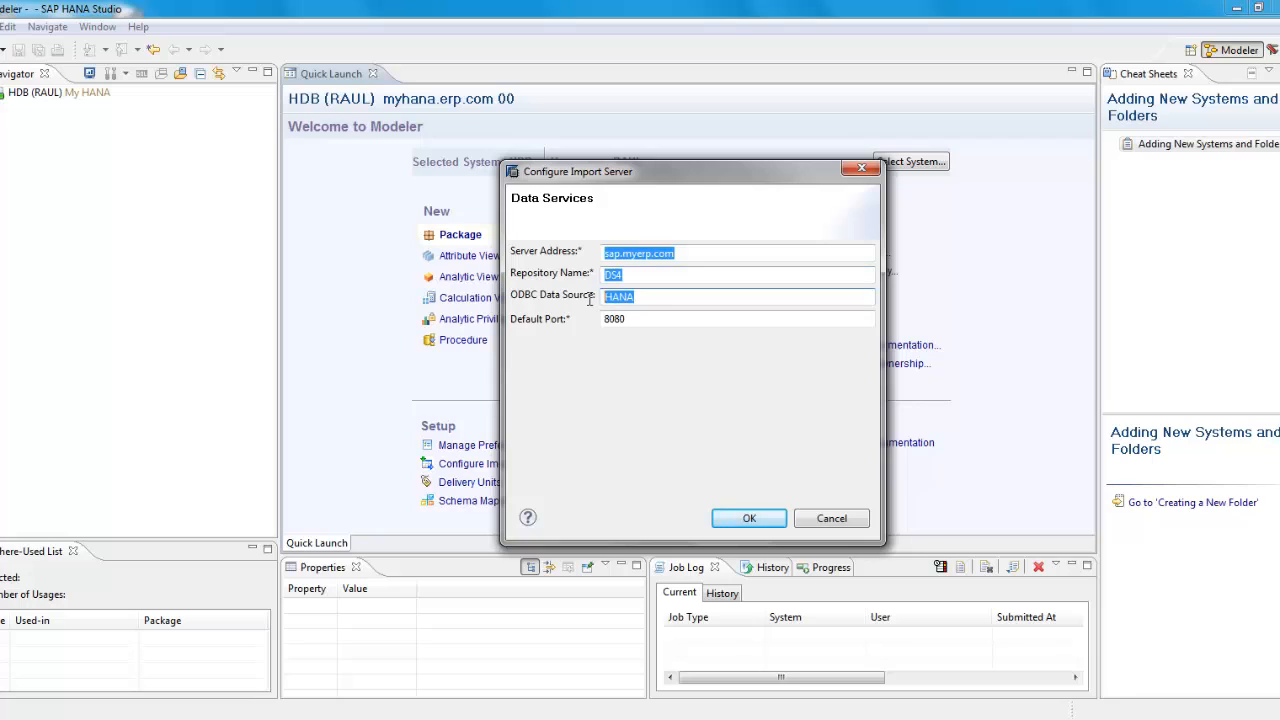
click(649, 298)
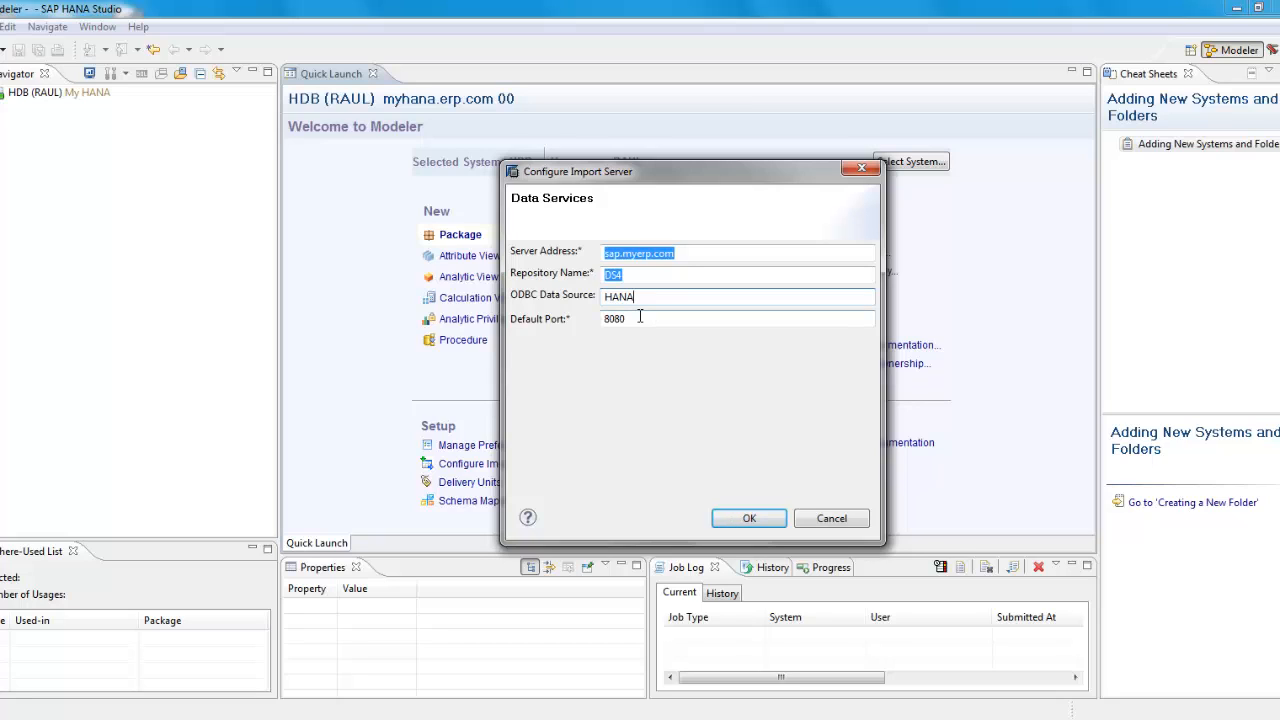
key(Tab)
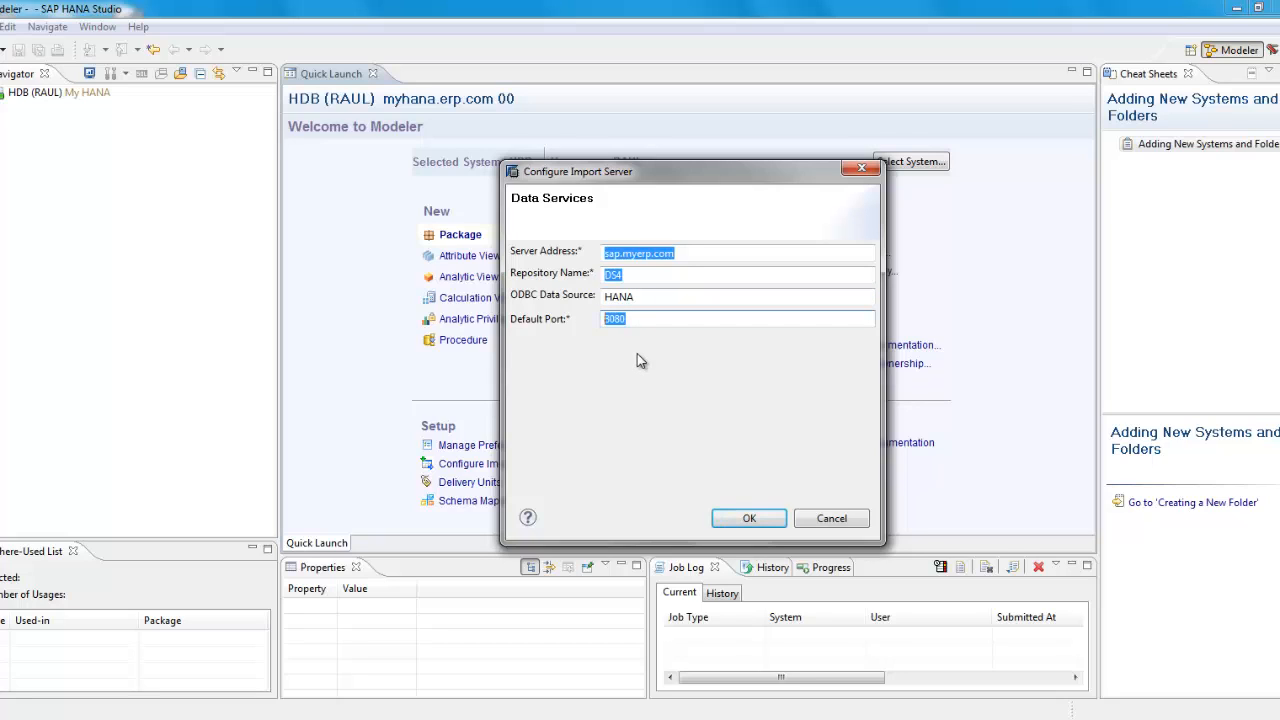
click(650, 322)
click(16, 718)
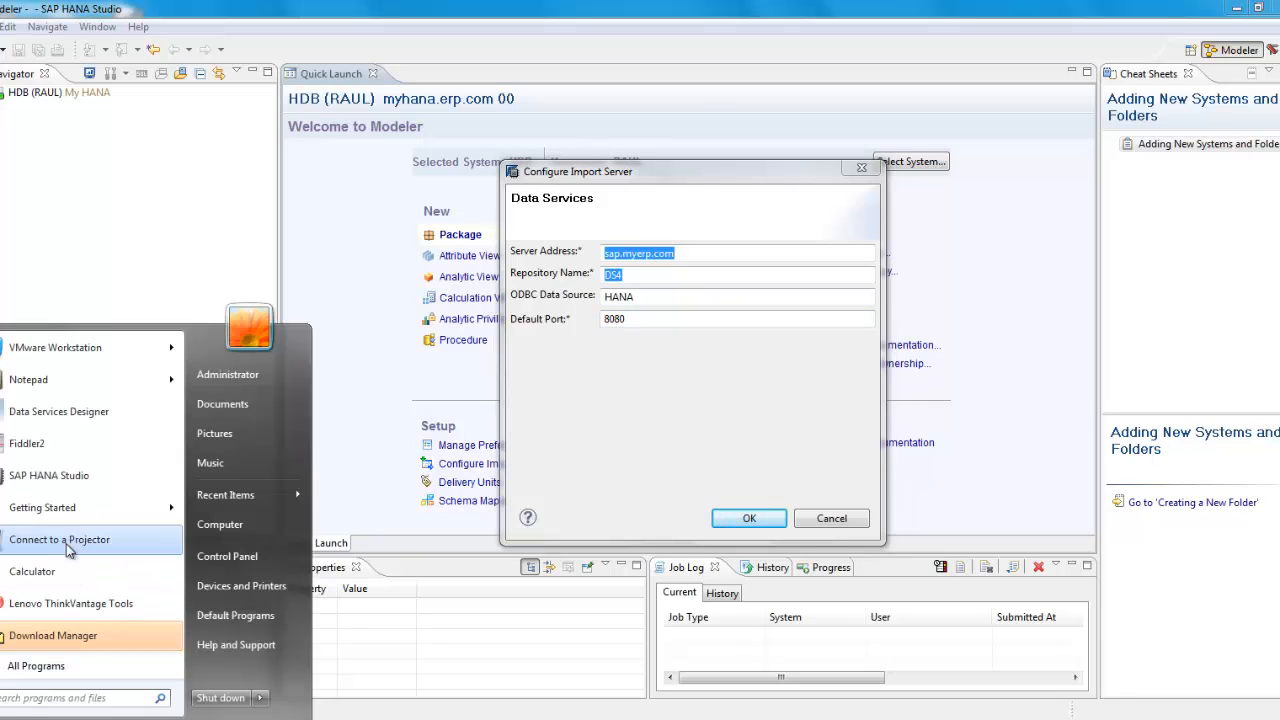
Step: Launch Data Services Designer and sign in with the user name and password
click(92, 416)
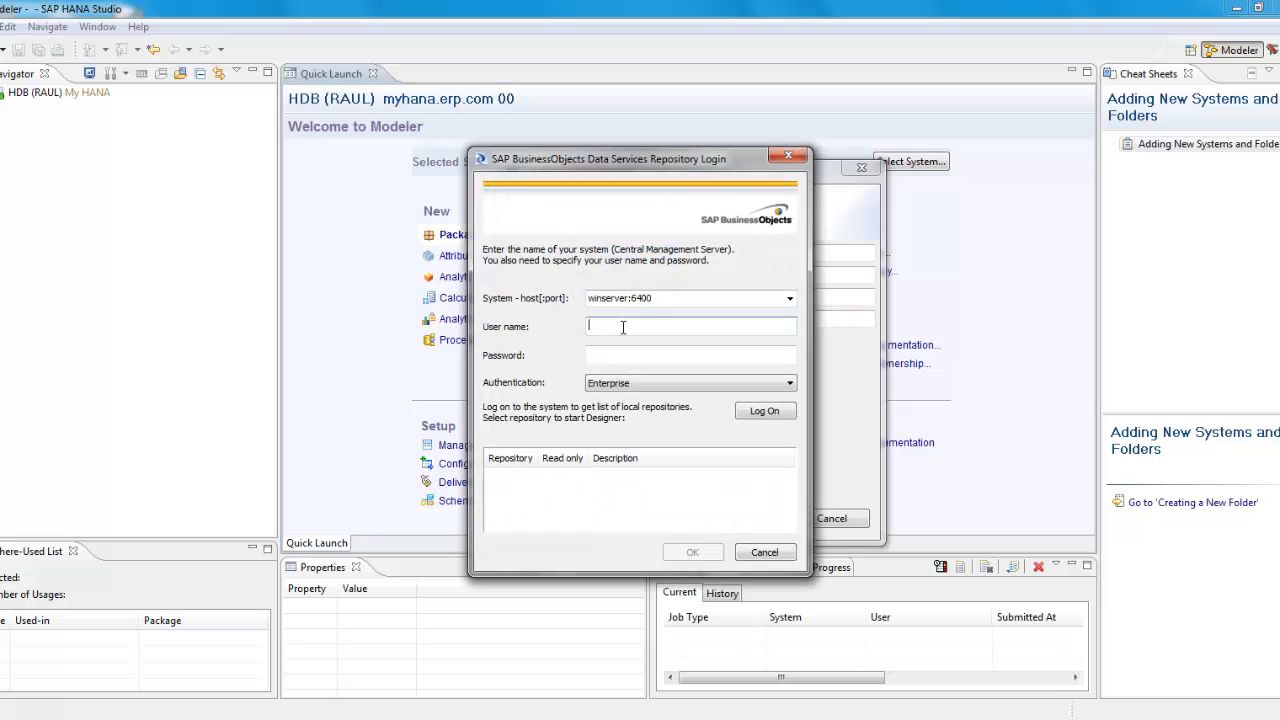
text(administrator)
key(Tab)
text(******)
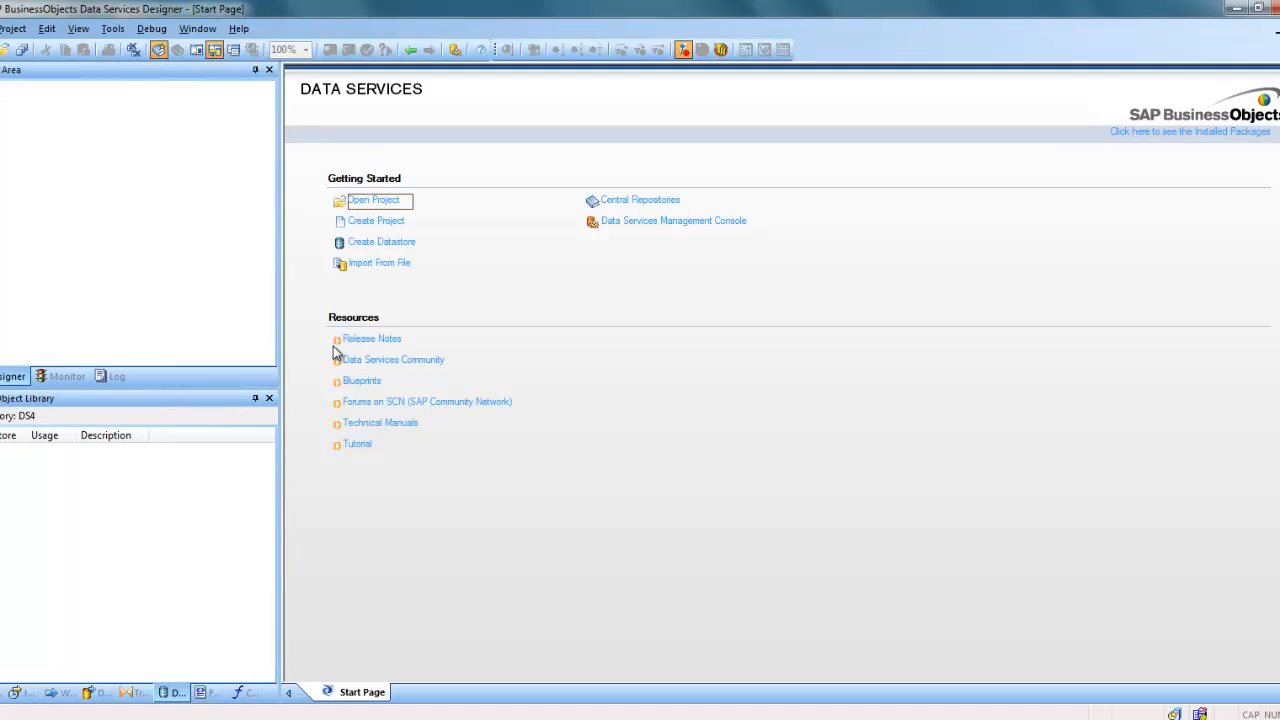
Step: Check the object library's options menu for repository DS4, then dismiss it
click(196, 509)
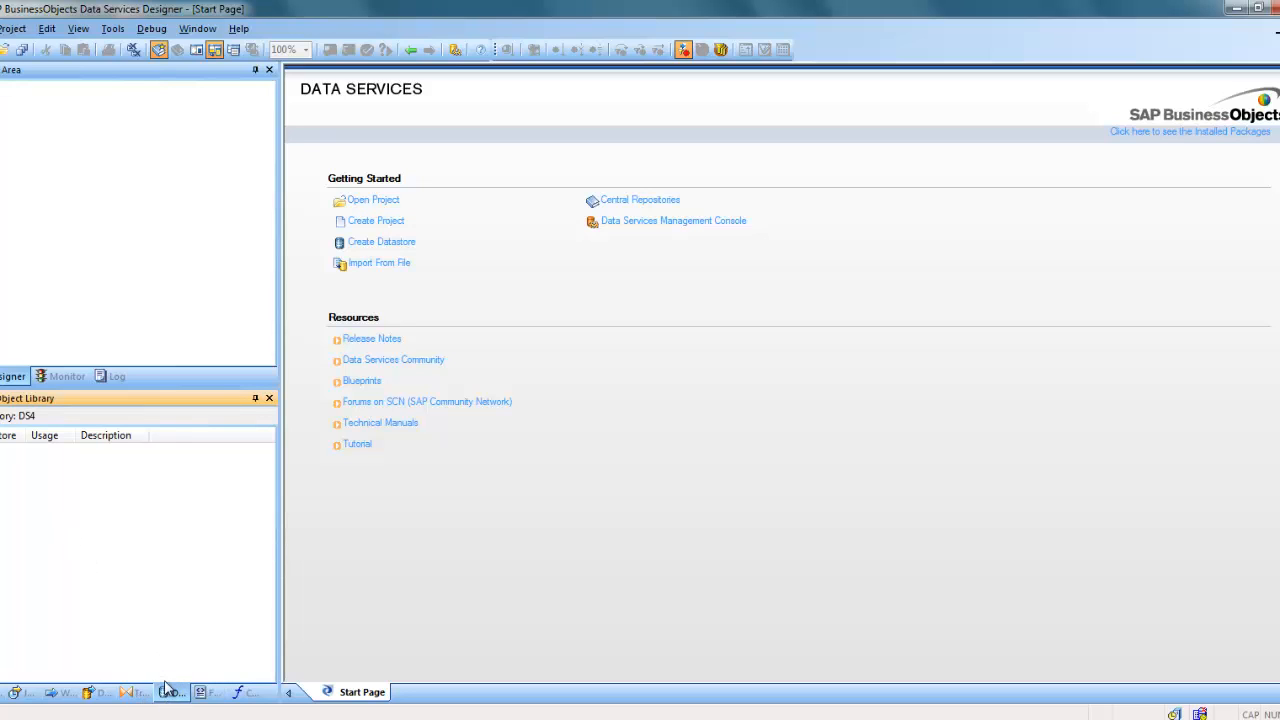
right_click(133, 538)
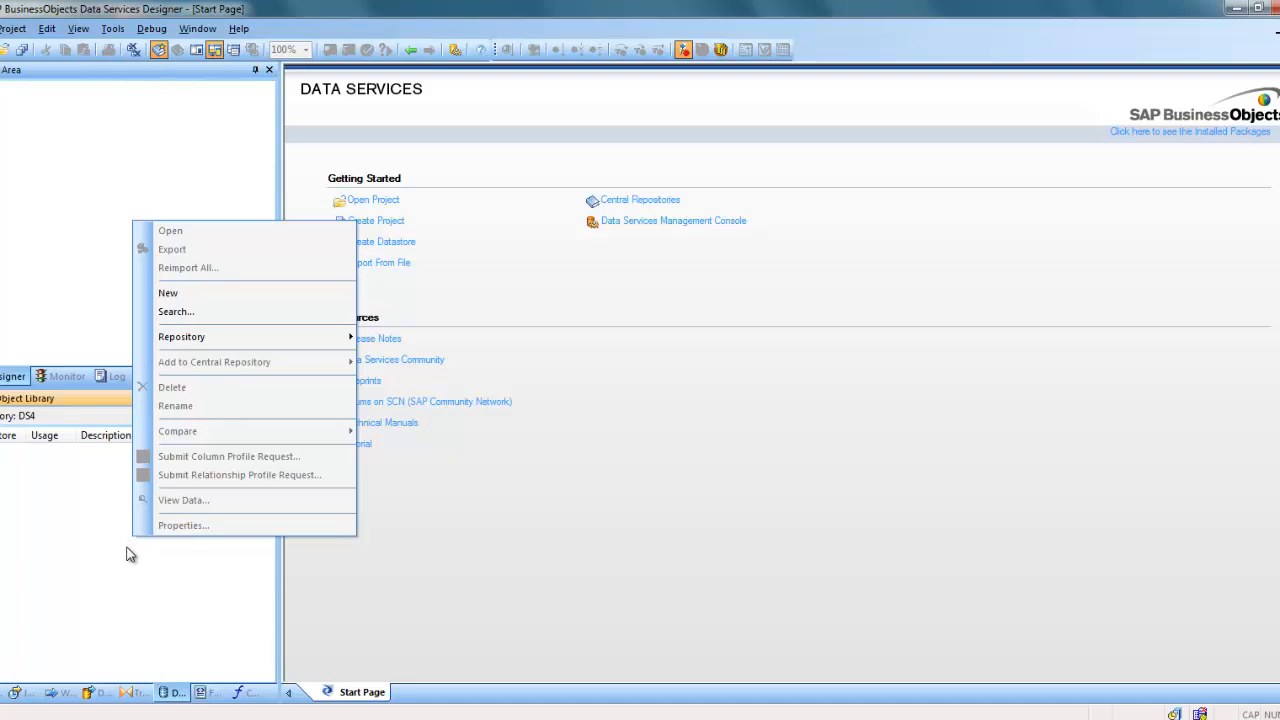
click(126, 557)
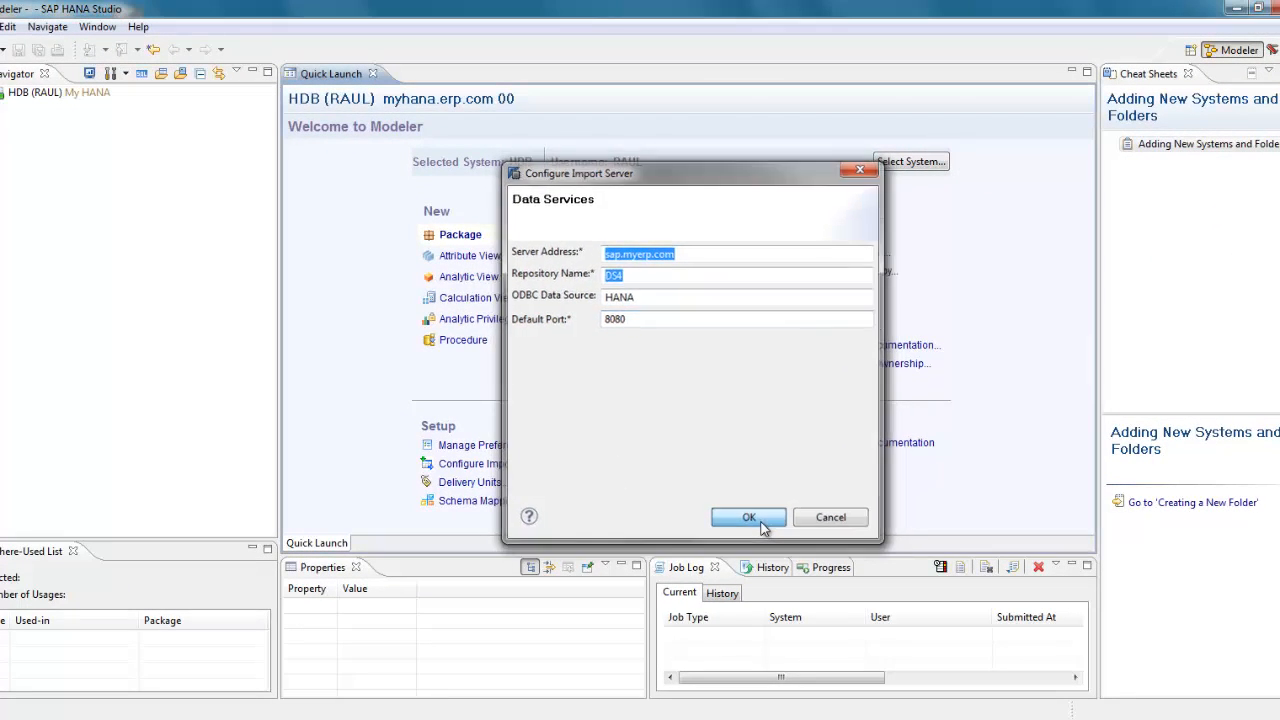
Step: Save the import server settings and start SAP HANA Content's Selective Import of Metadata
click(749, 517)
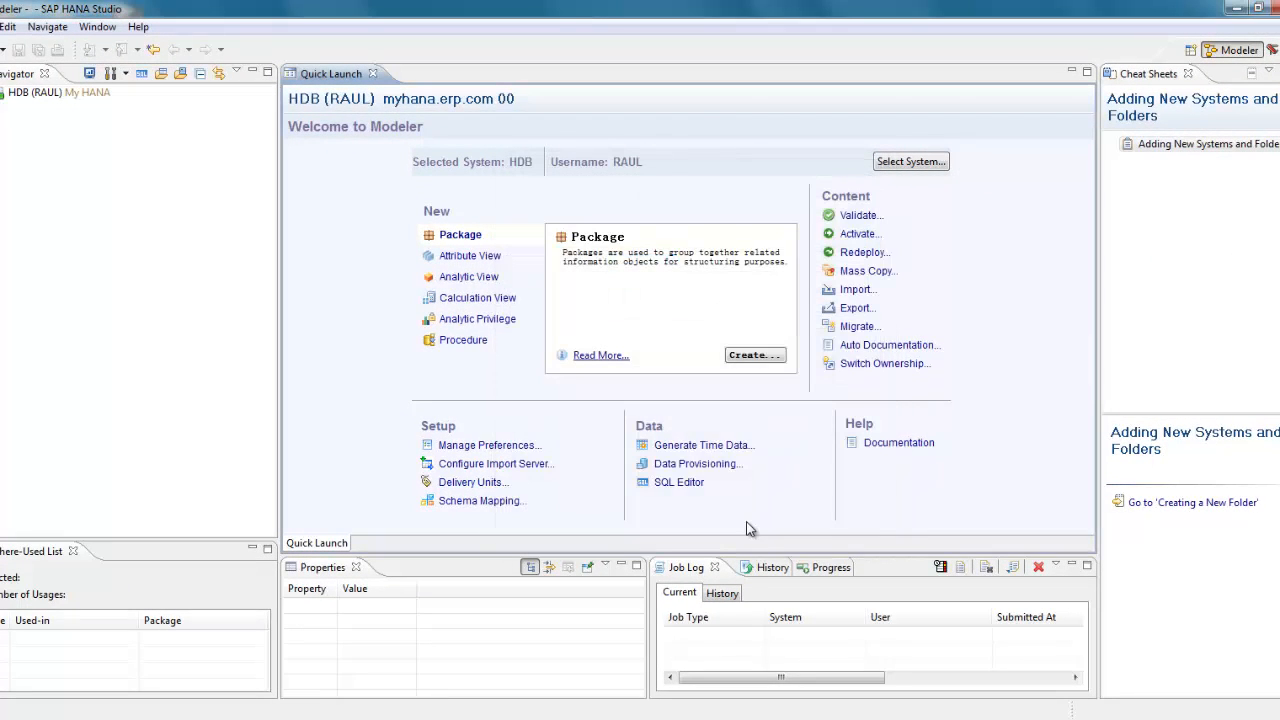
click(857, 291)
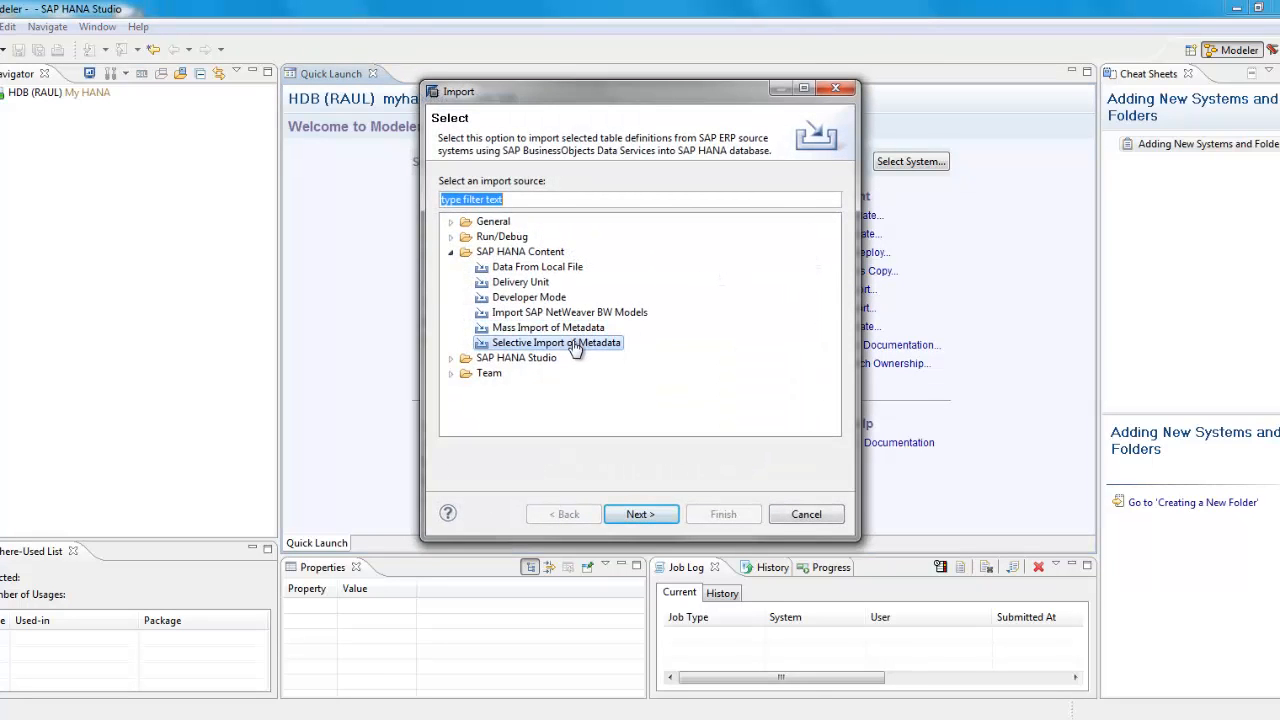
click(575, 350)
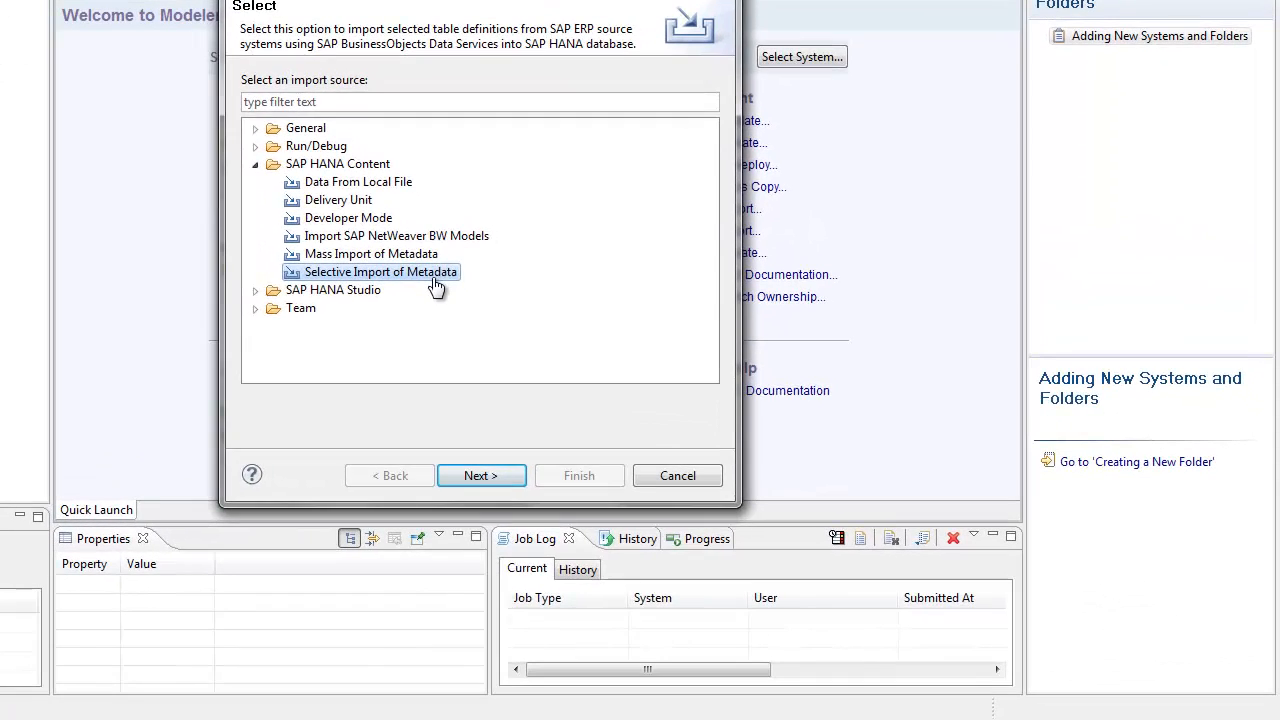
double_click(432, 277)
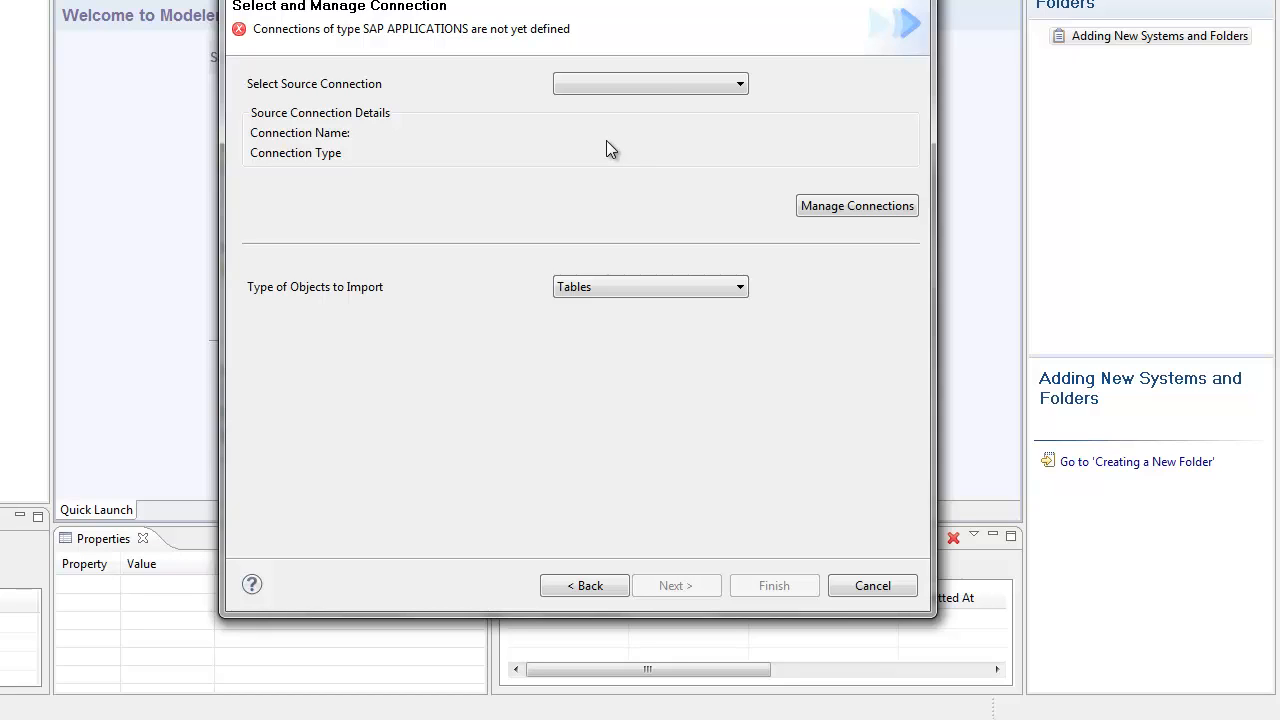
Step: Define connection 'SAP' on application server SAP with user, password and encryption passphrase
click(607, 76)
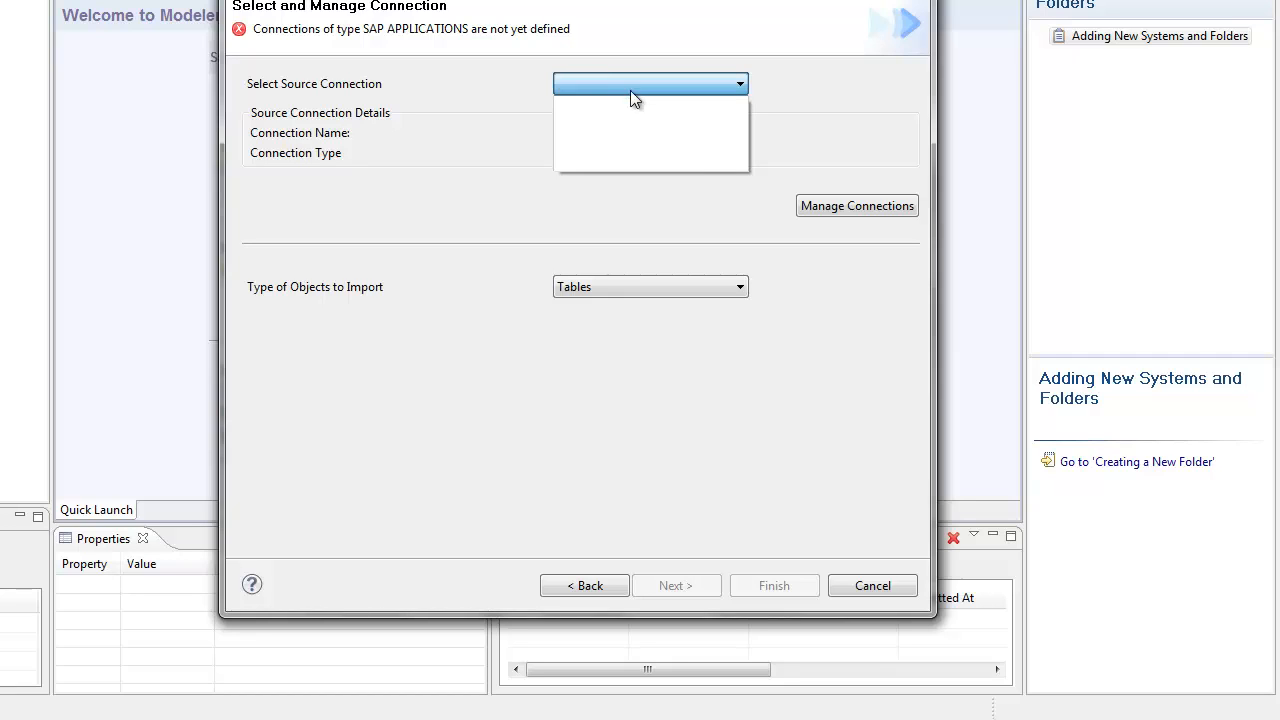
click(699, 202)
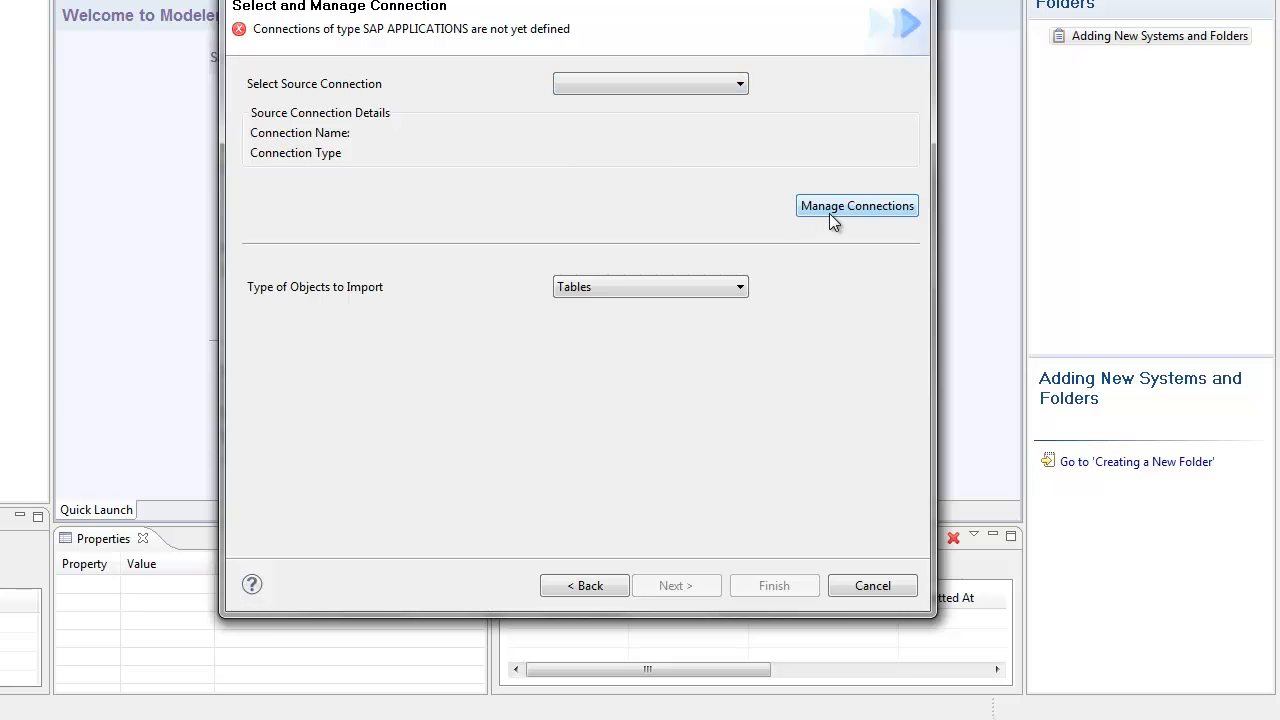
click(829, 213)
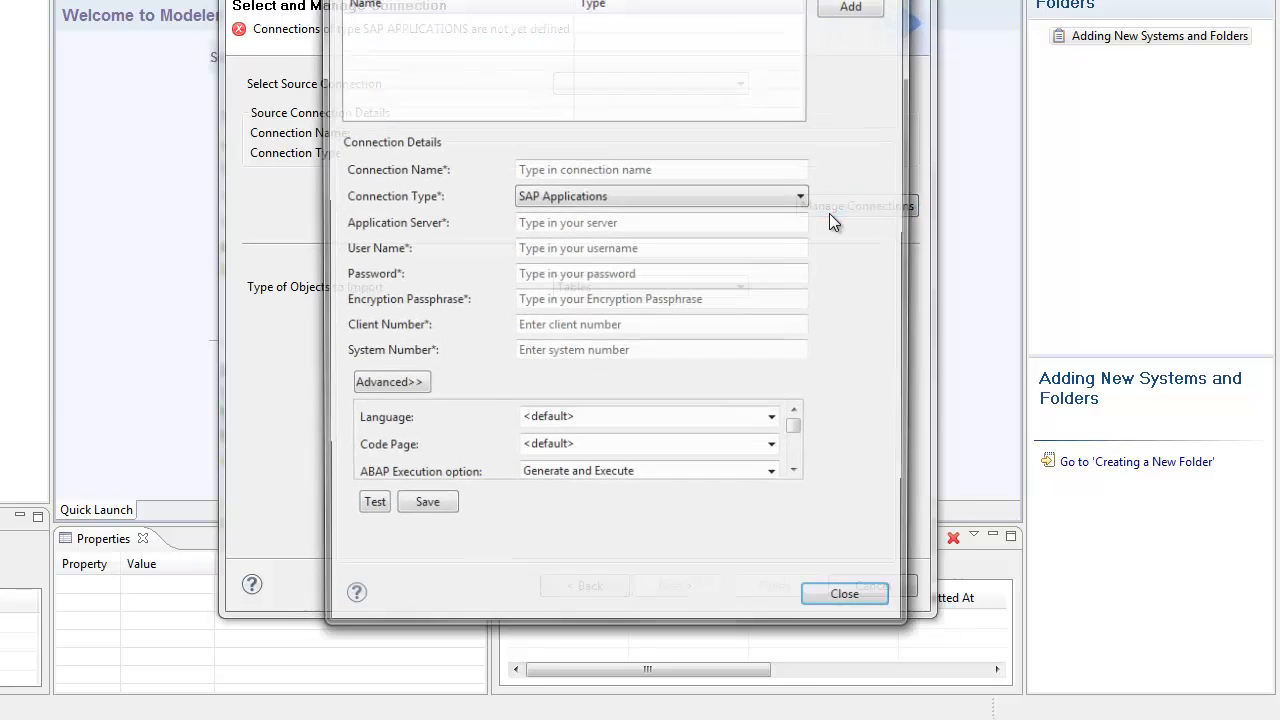
click(572, 170)
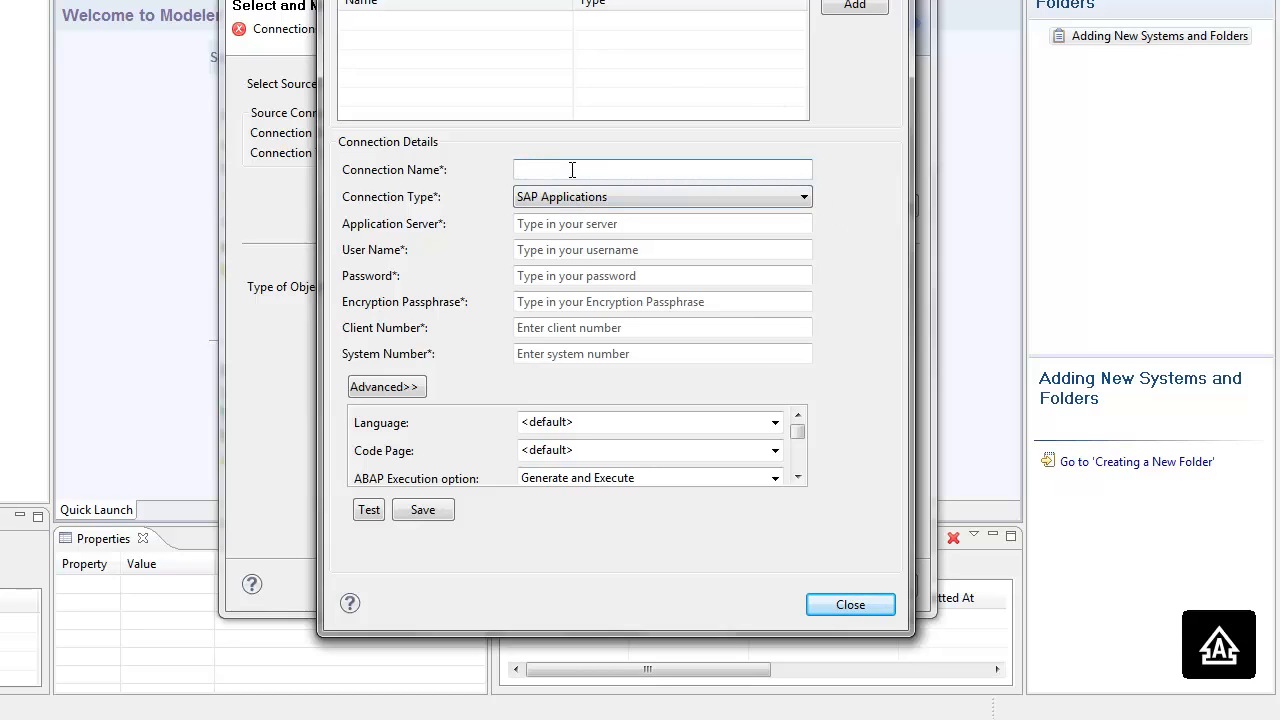
text(SAP)
click(563, 224)
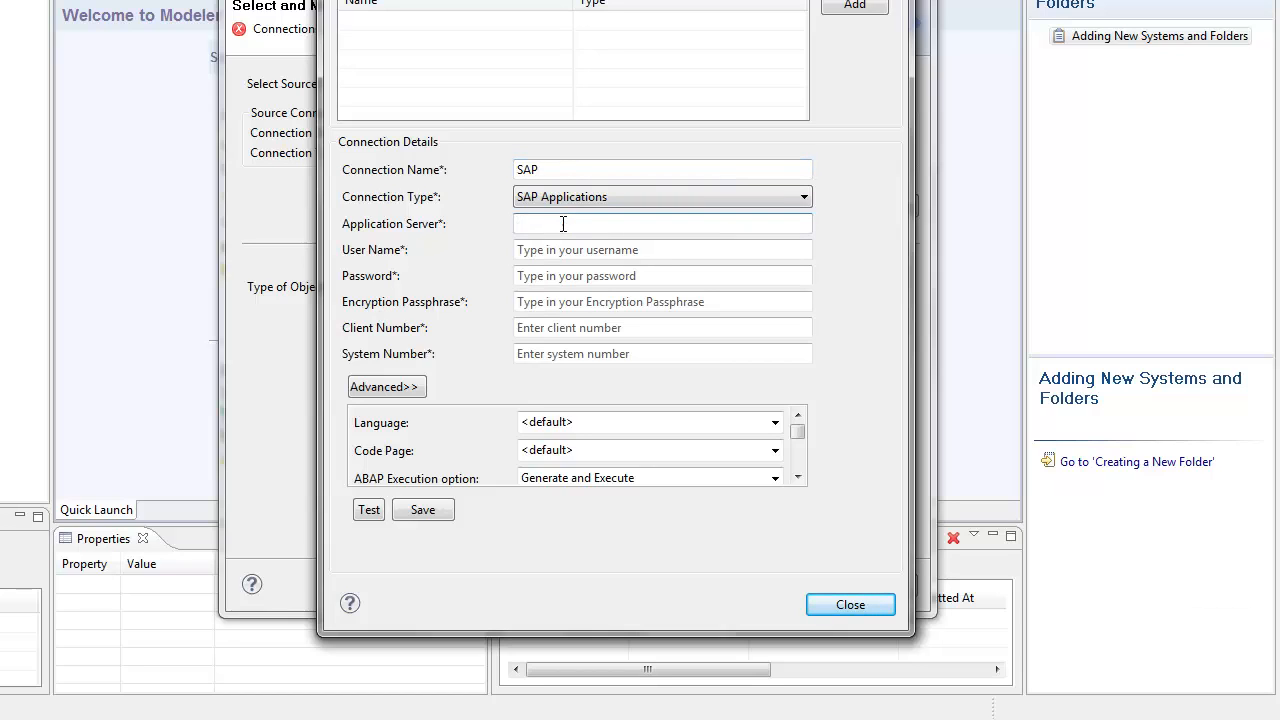
text(SAP)
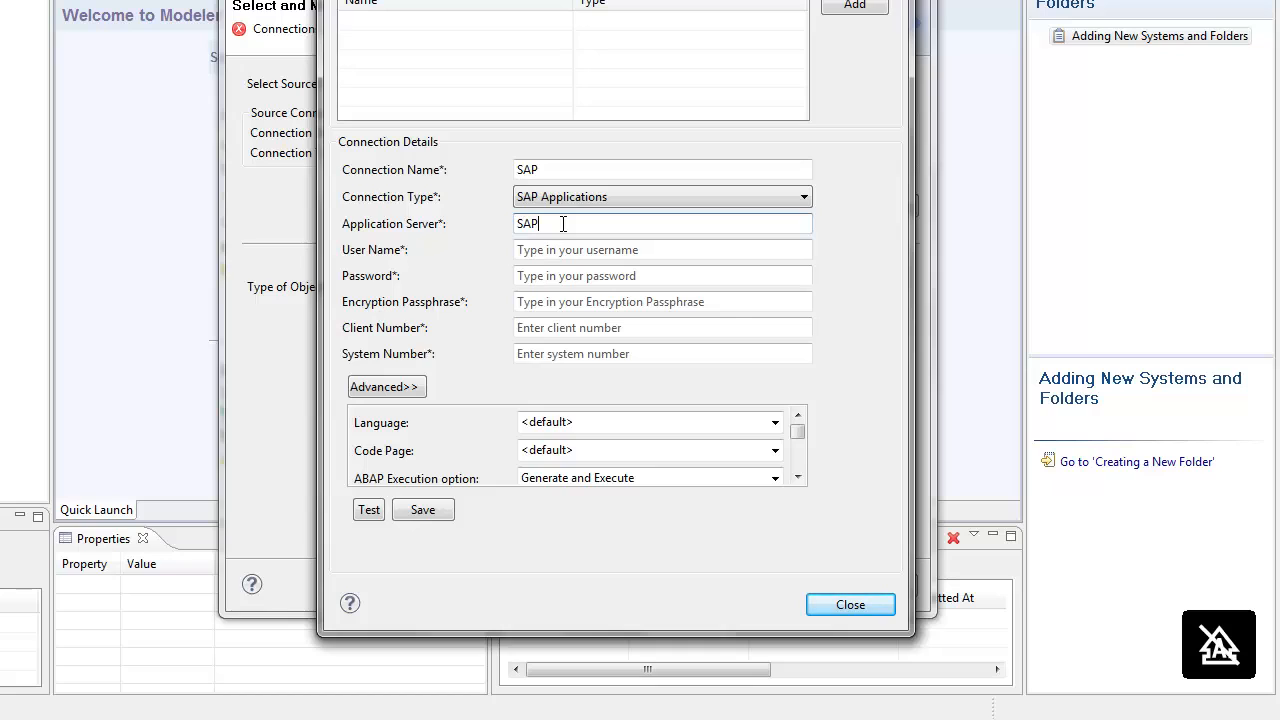
click(546, 257)
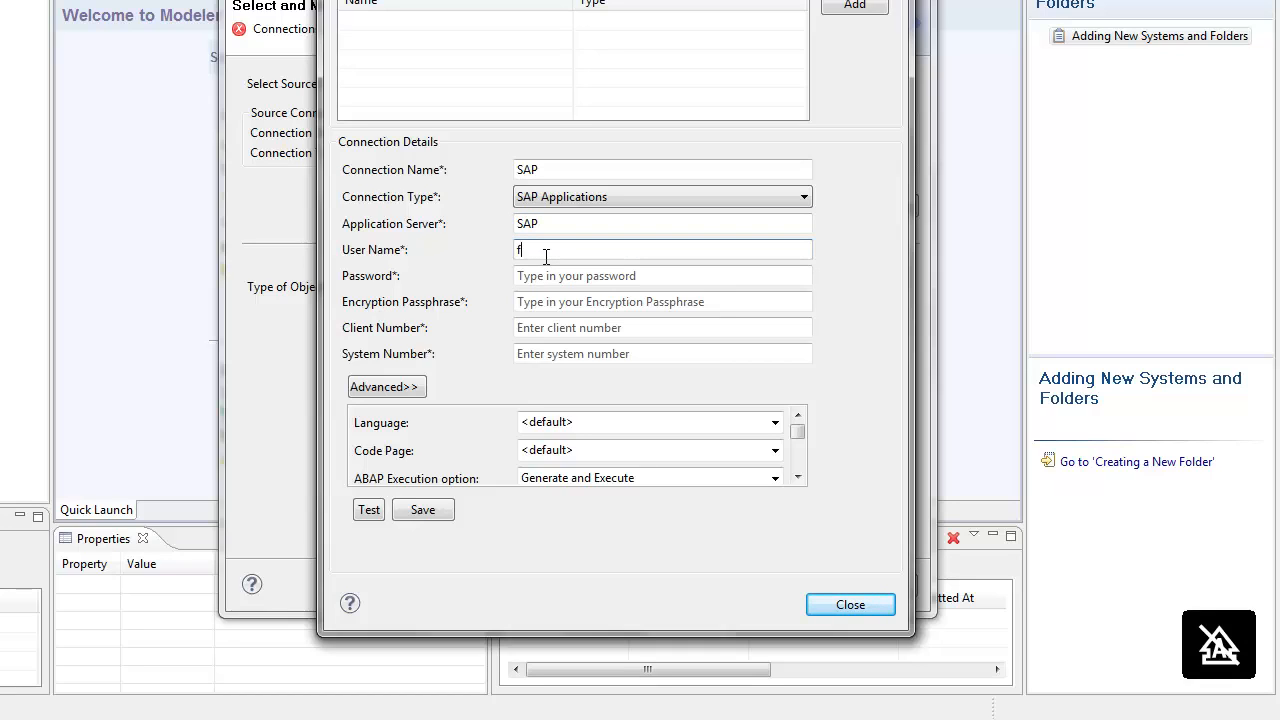
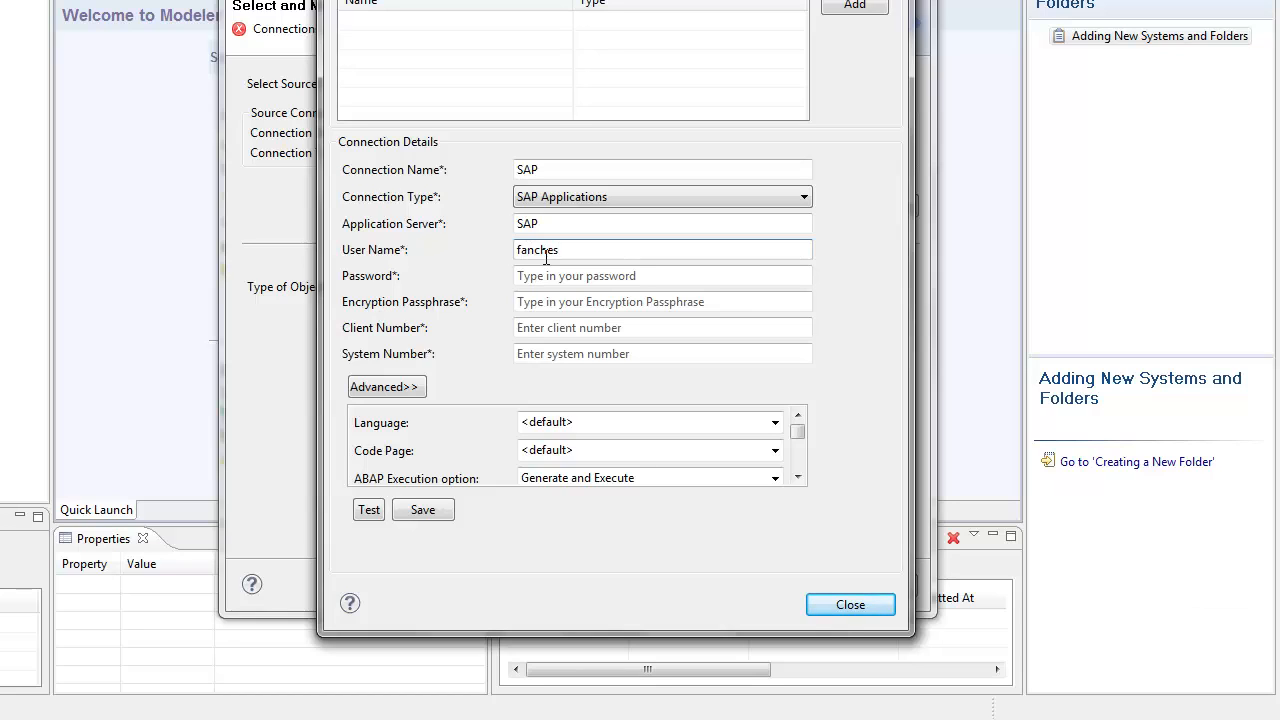
key(Tab)
text(********)
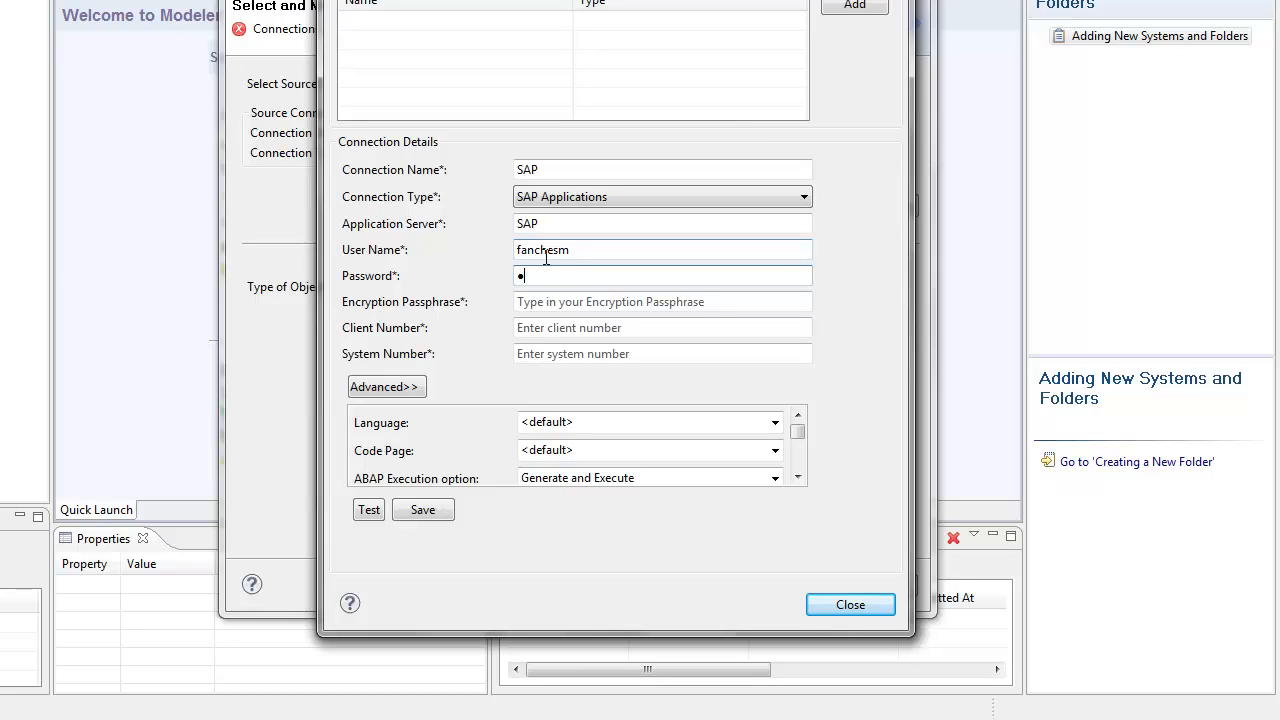
key(Tab)
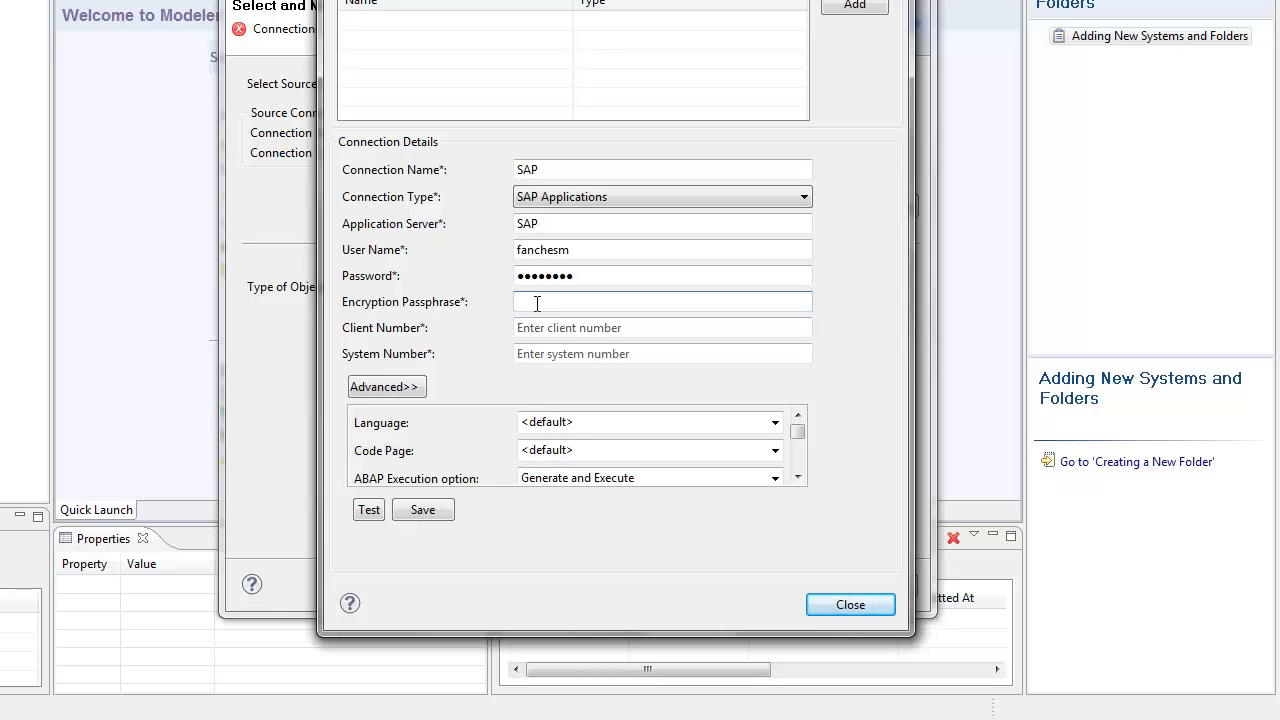
text(••••••)
Step: Set client 800 and system number 00, and test the connection successfully
click(577, 326)
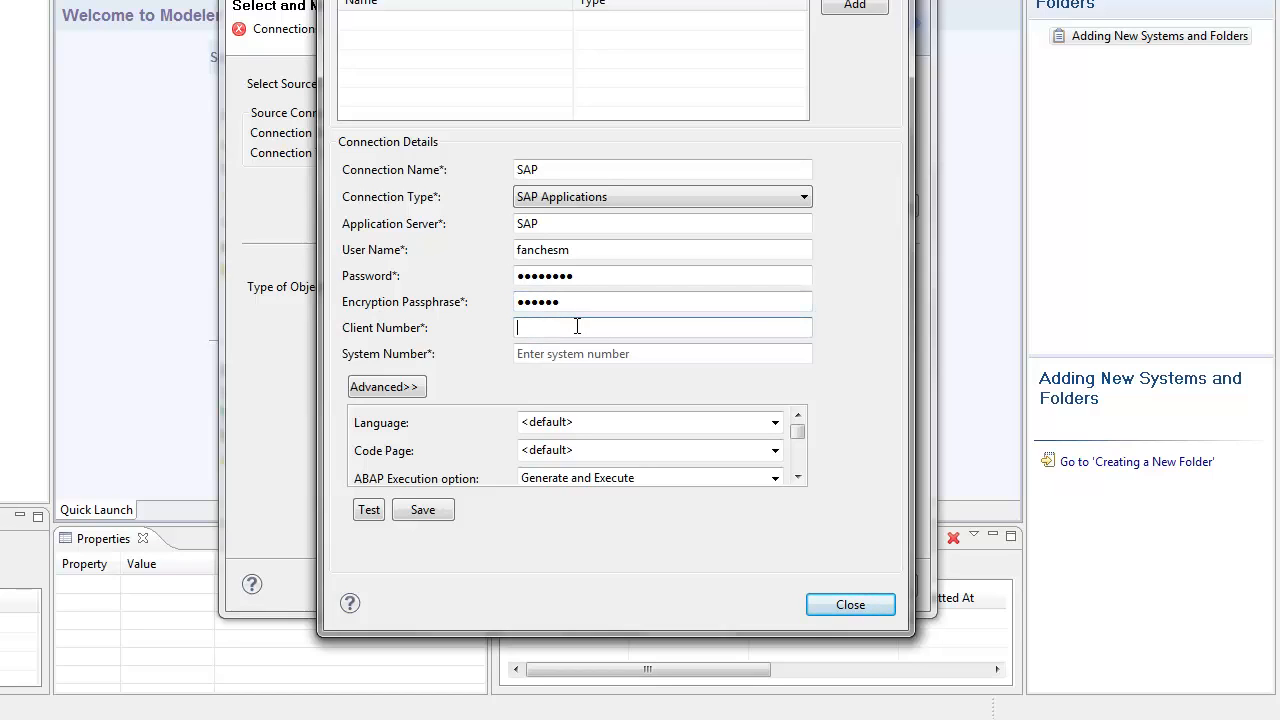
text(800)
click(594, 354)
text(00)
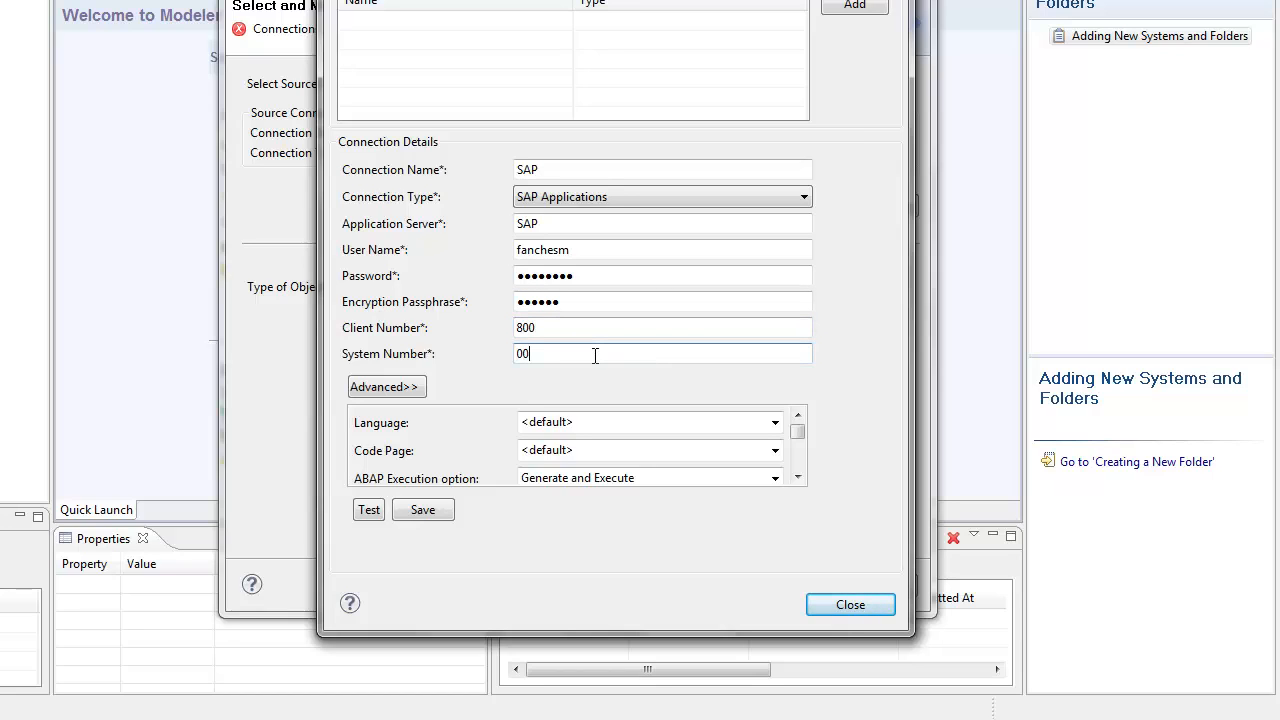
click(364, 519)
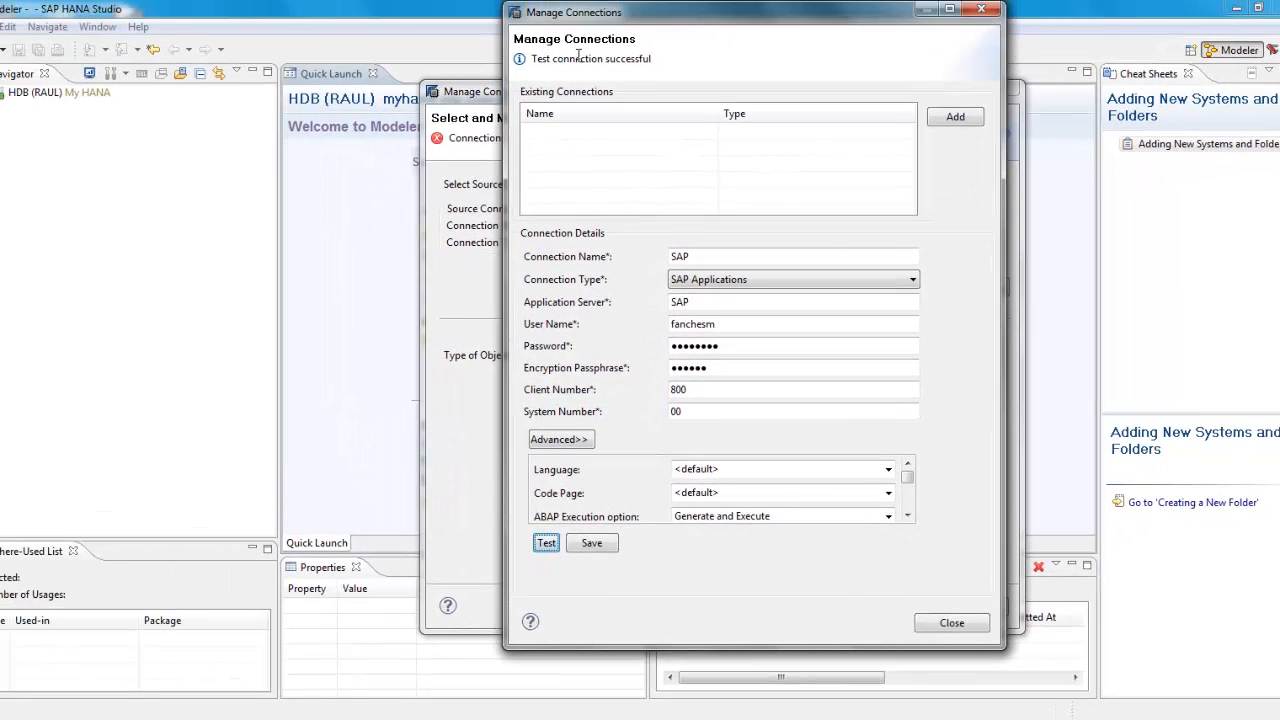
drag(518, 17, 629, 16)
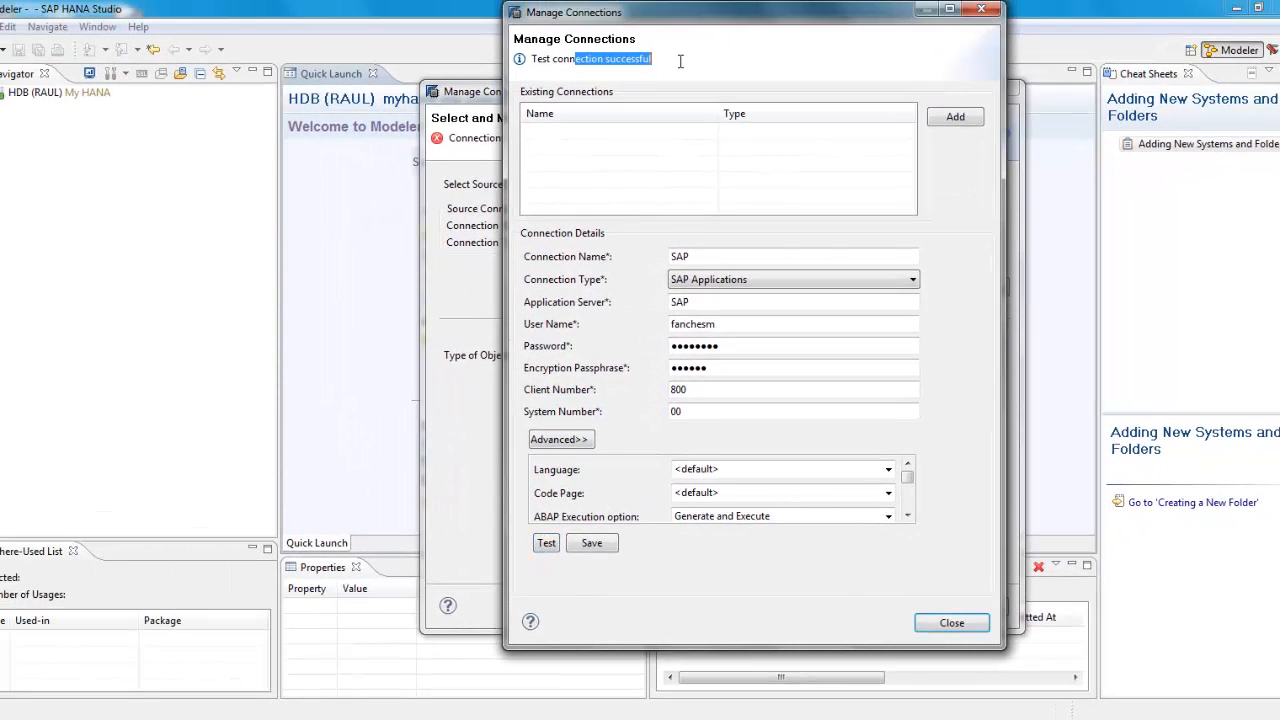
click(236, 718)
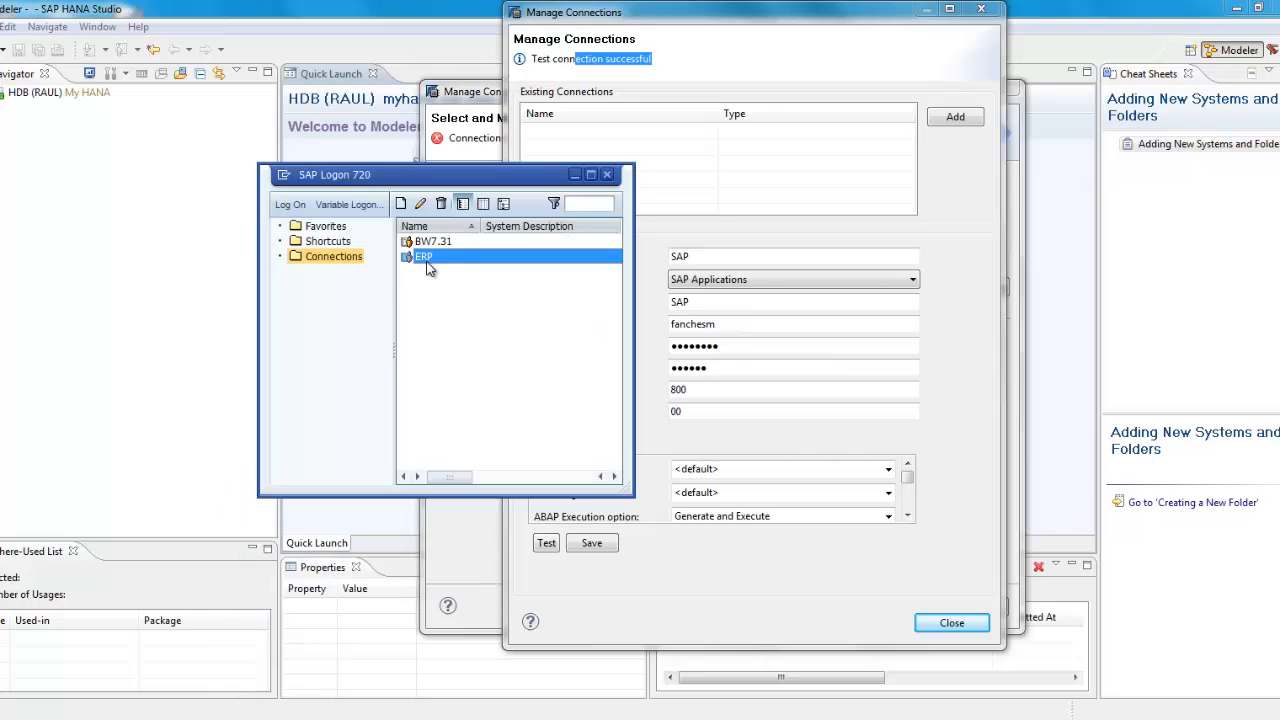
Step: Log on to the ERP system in client 800 with the saved user and password
double_click(427, 264)
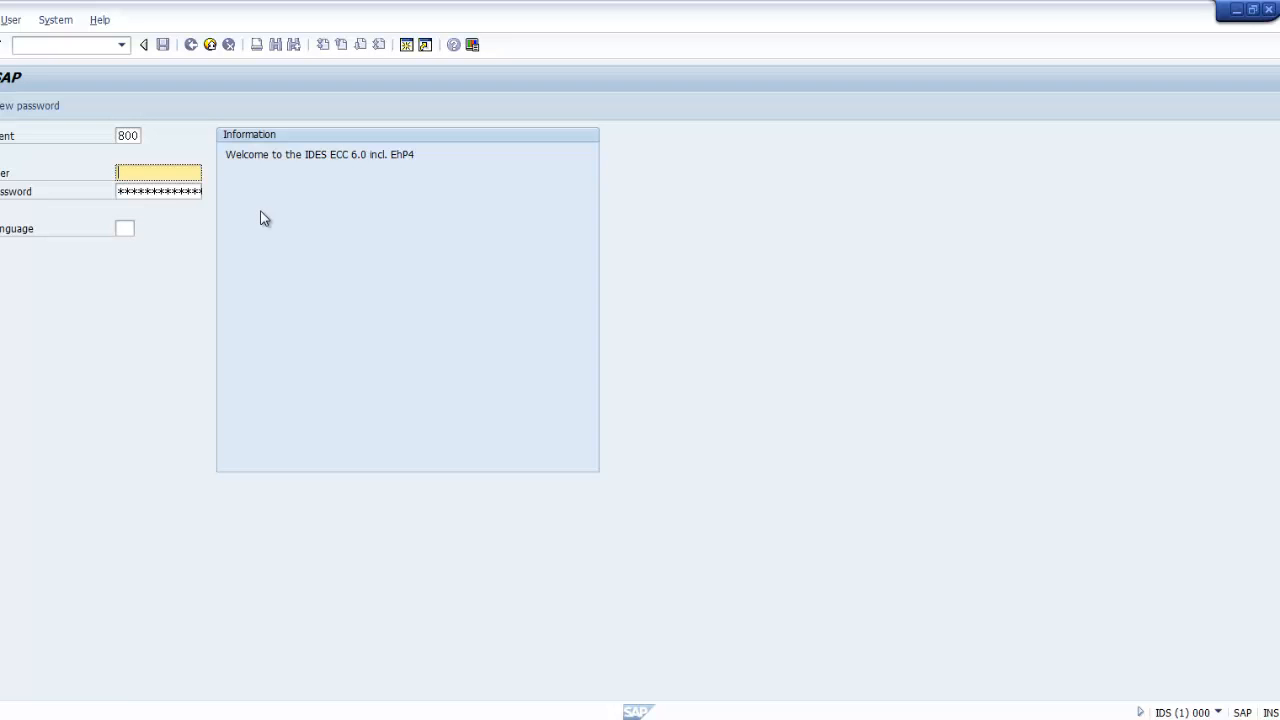
text(fan)
key(Down)
key(Tab)
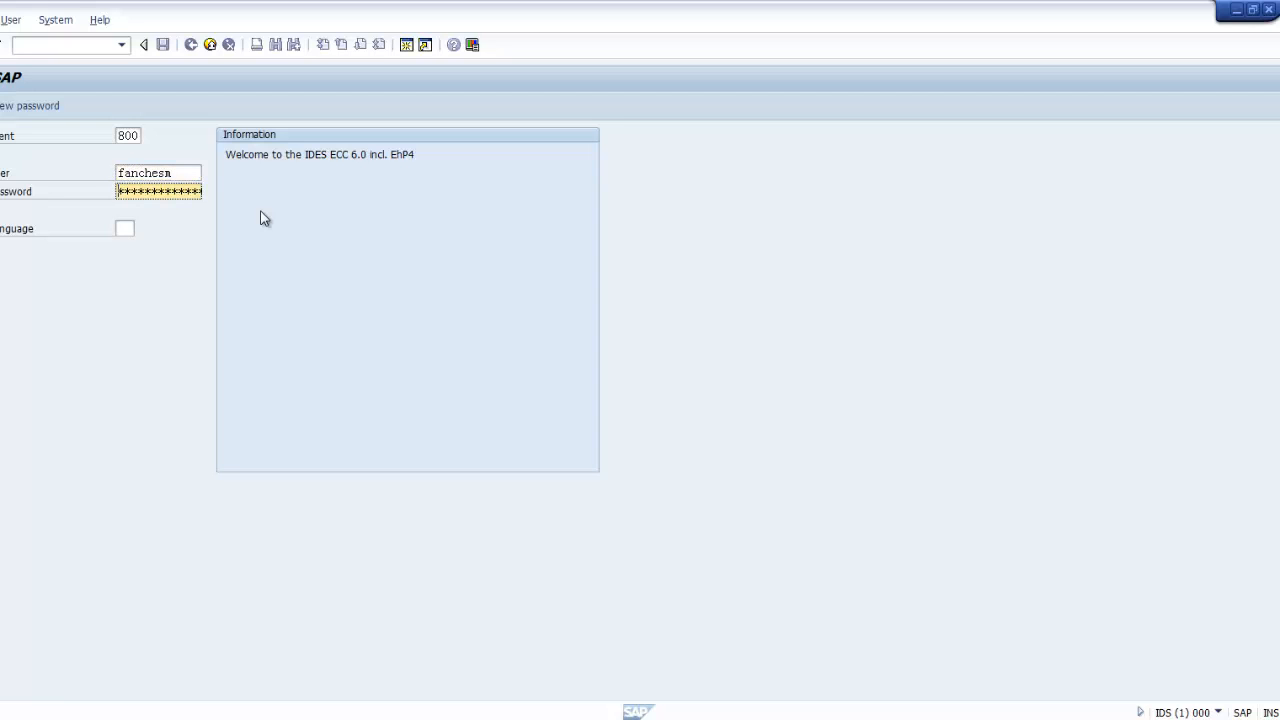
text(*****)
key(Return)
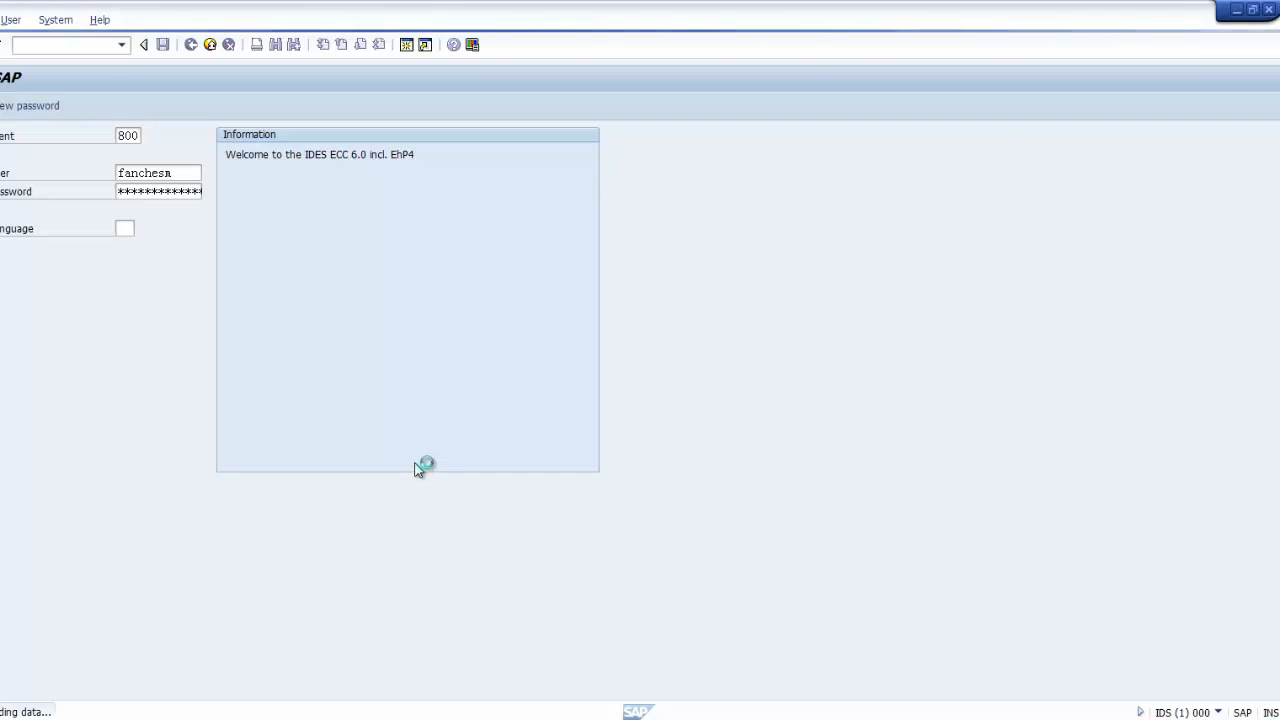
click(65, 50)
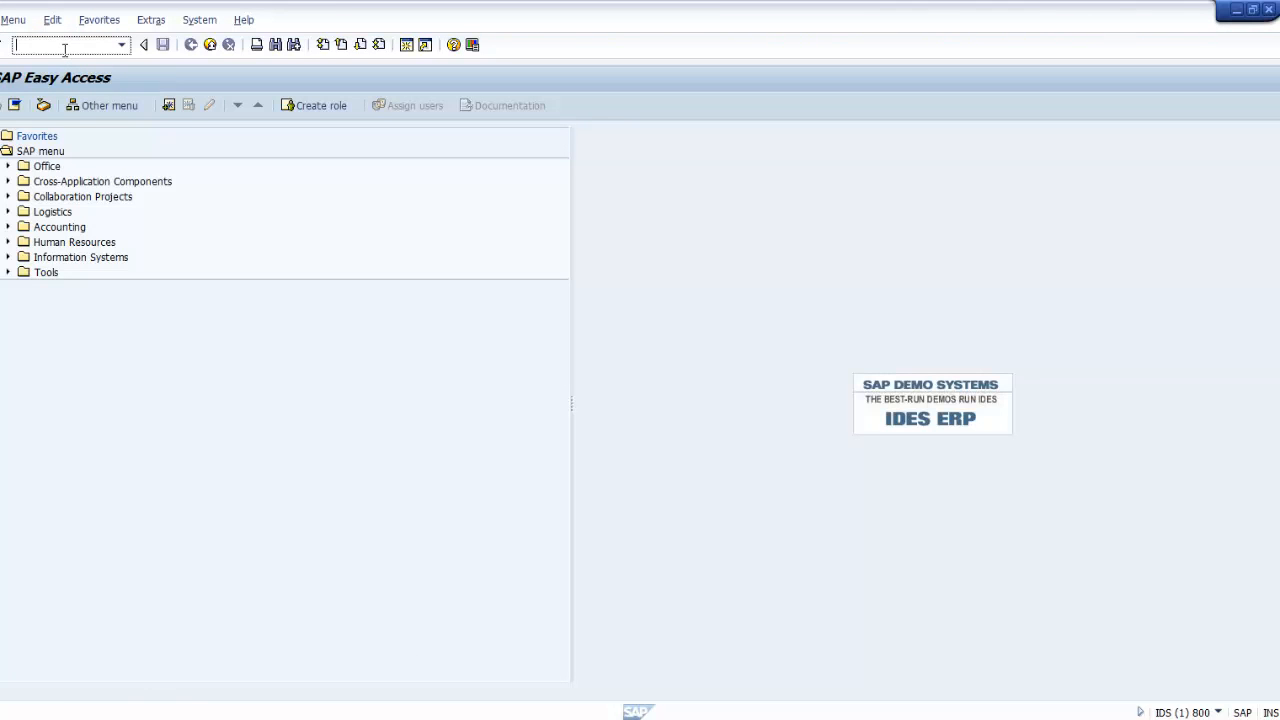
Step: Run SE11 and display table BKPF, Accounting Document Header, with its 107 fields
text(se11)
key(Return)
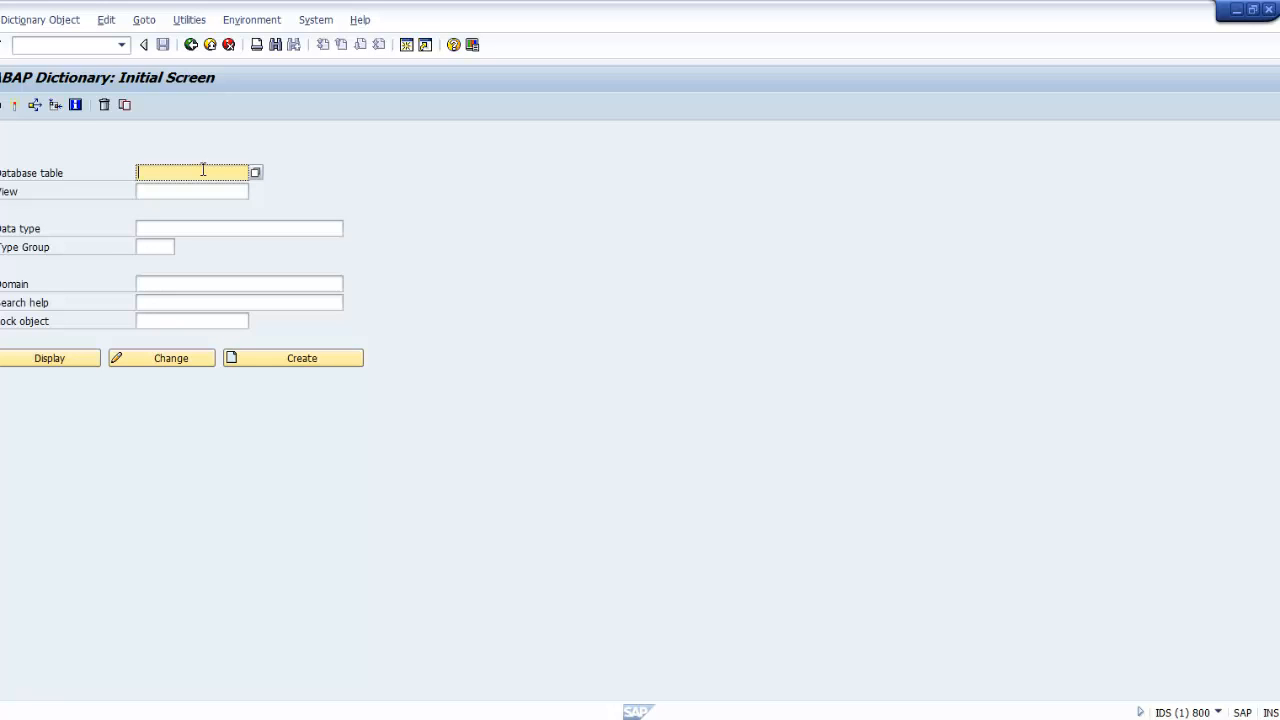
text(bkpf)
click(63, 362)
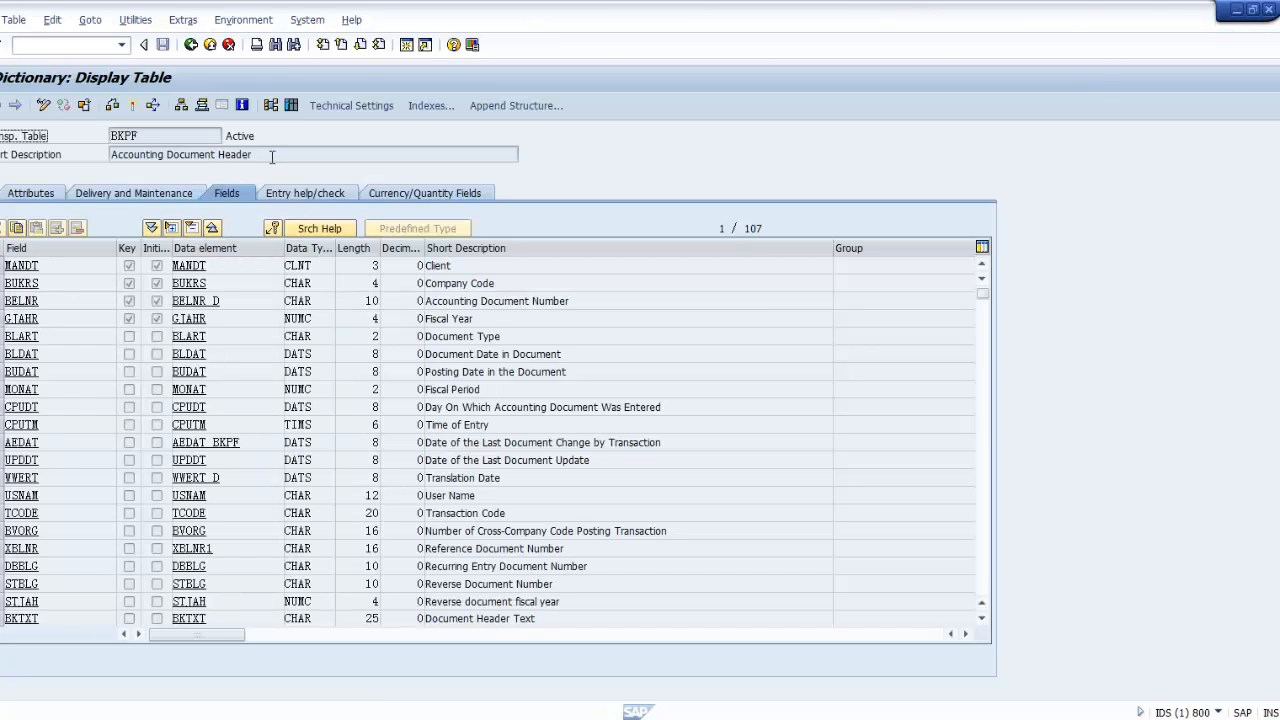
drag(266, 155, 104, 158)
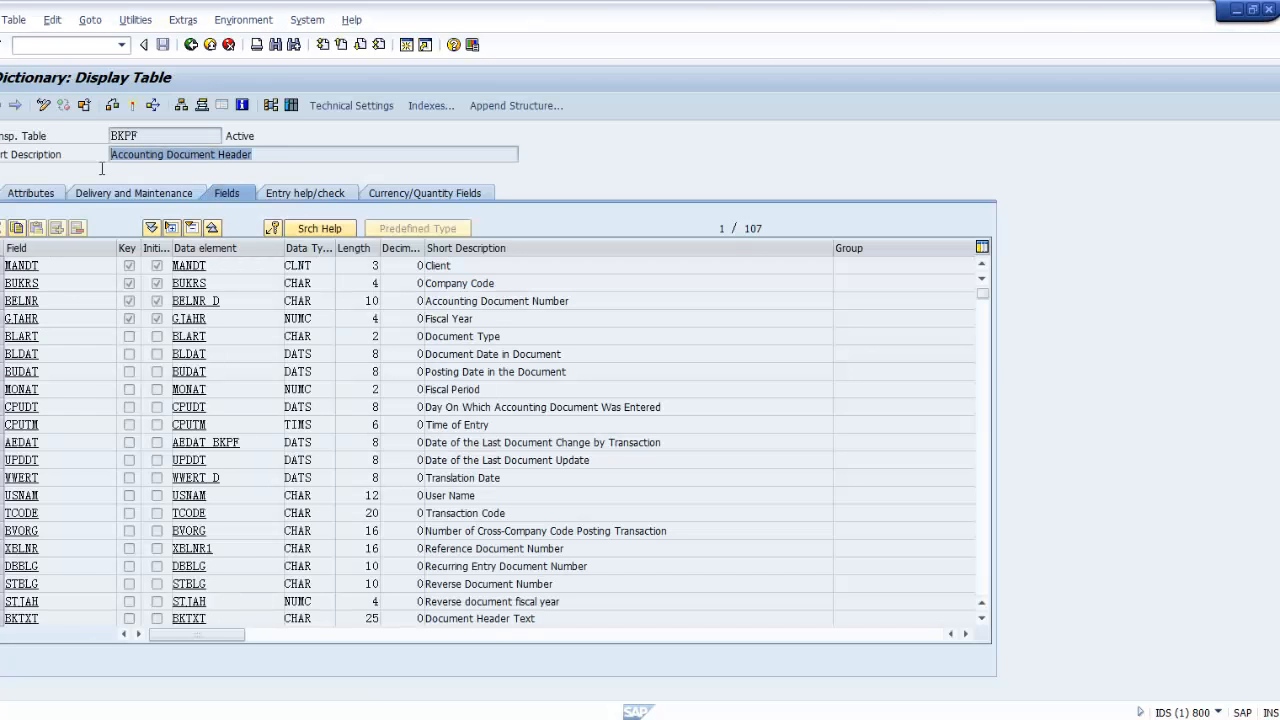
click(600, 371)
click(720, 229)
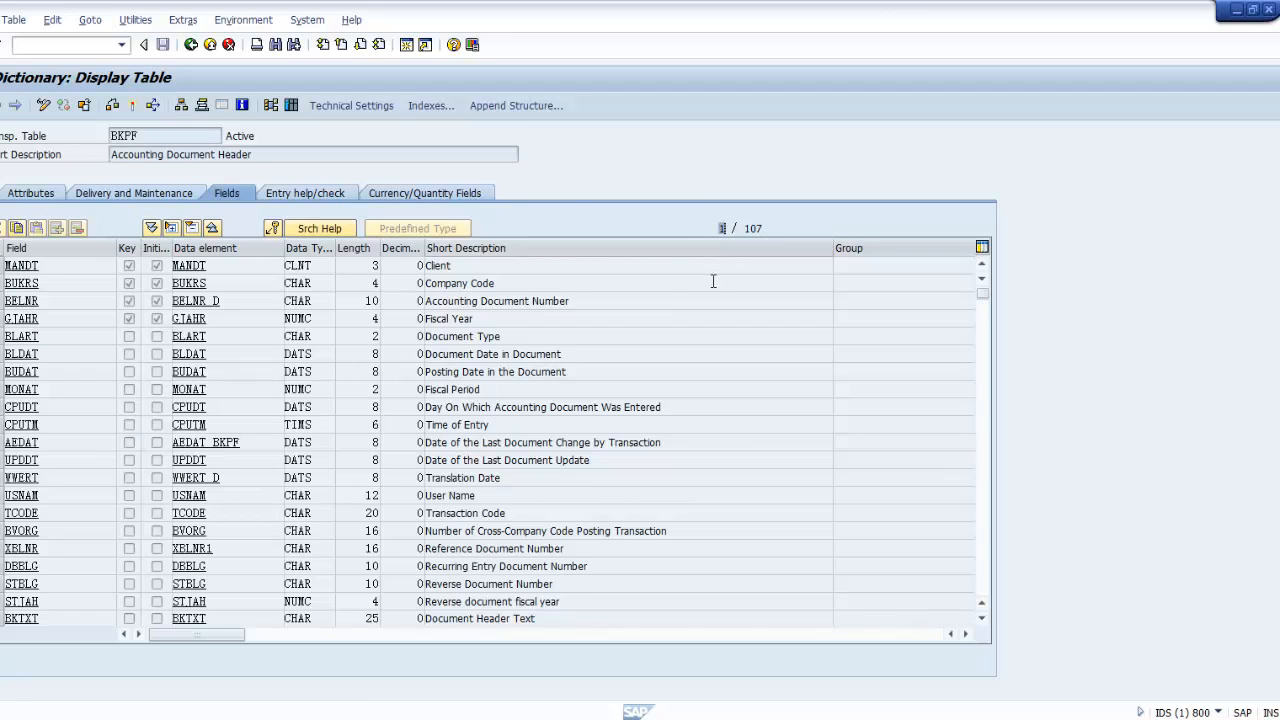
drag(186, 139, 68, 140)
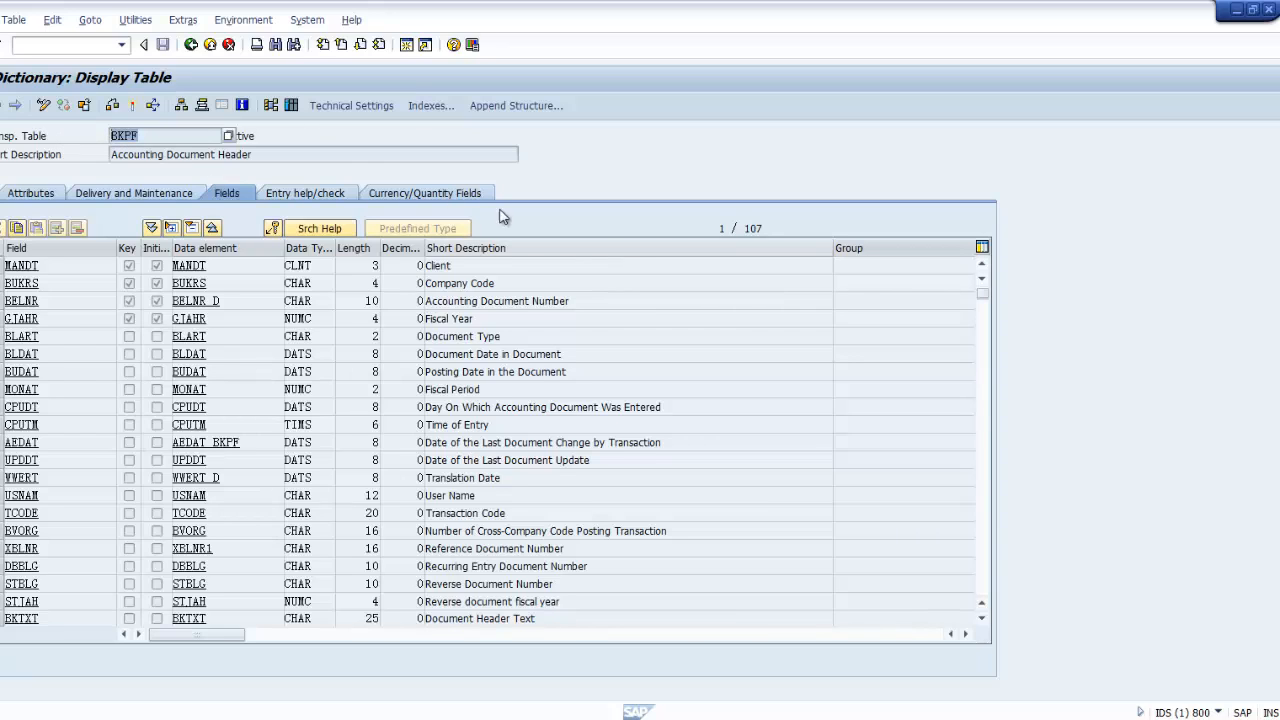
Step: Browse the BKPF table contents, then go back to the selection screen
click(295, 107)
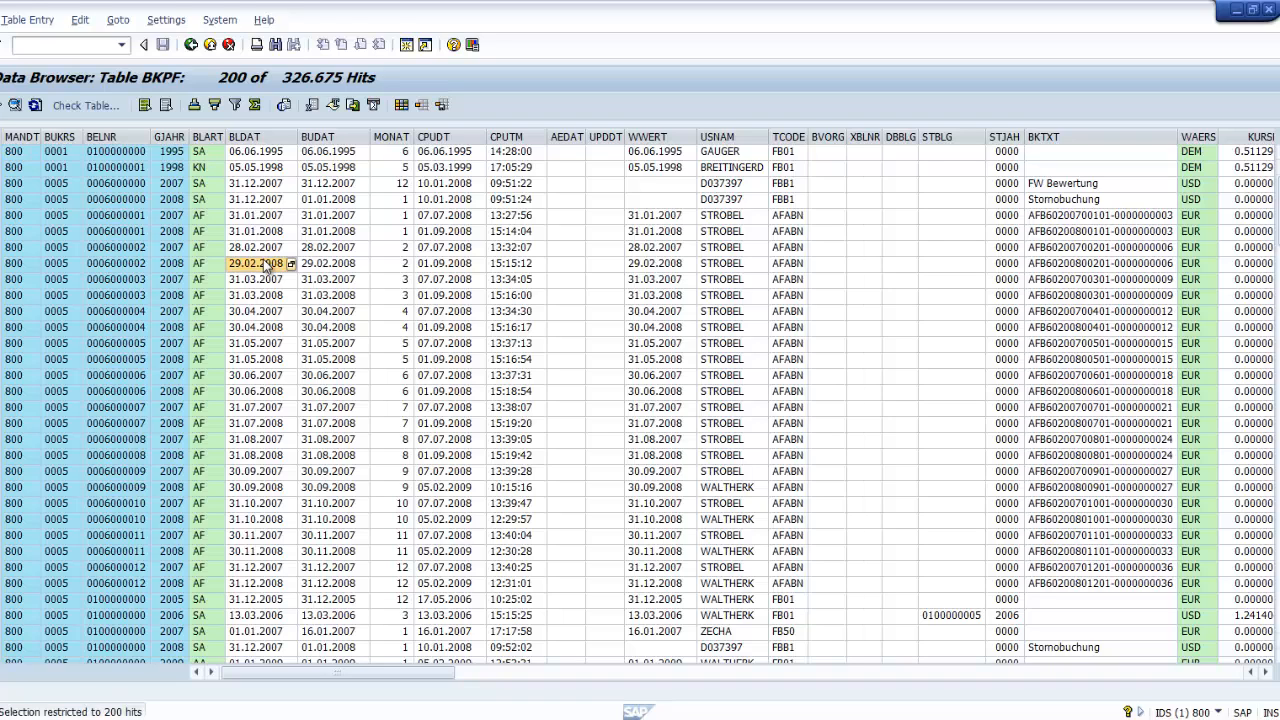
key(F3)
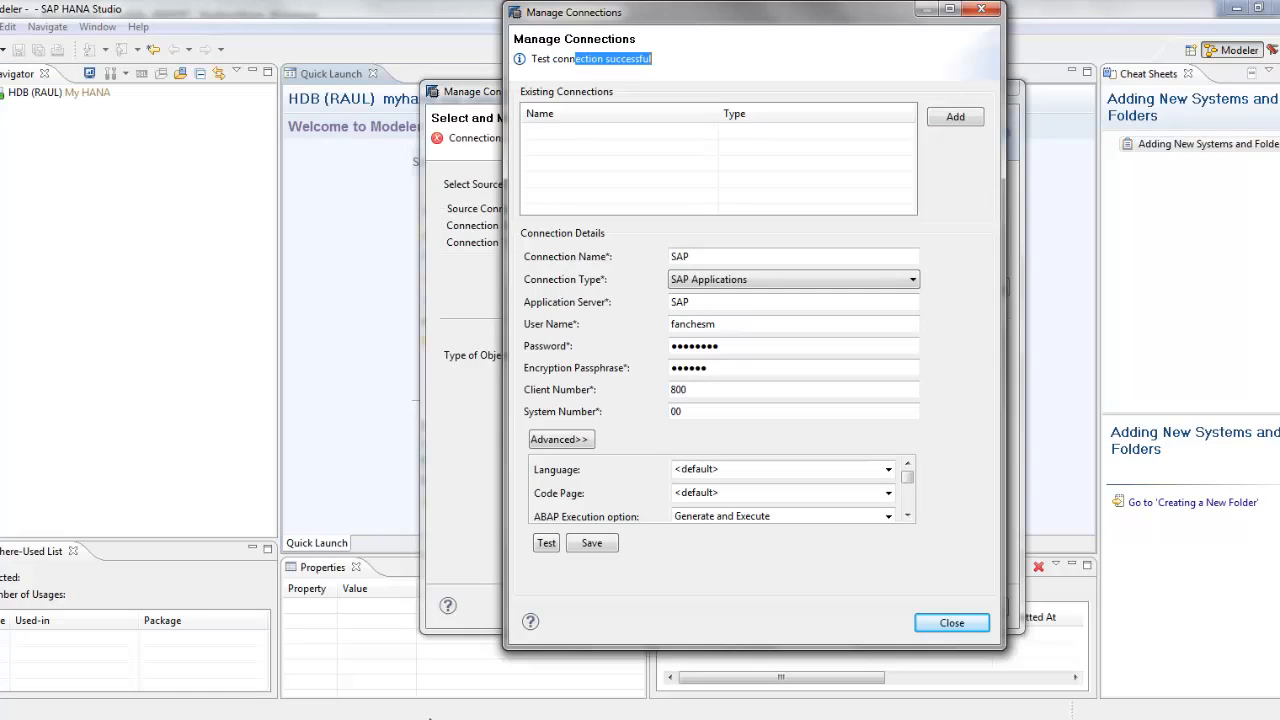
Step: Save connection 'SAP', pick it as the source connection, then cancel the import wizard
click(592, 545)
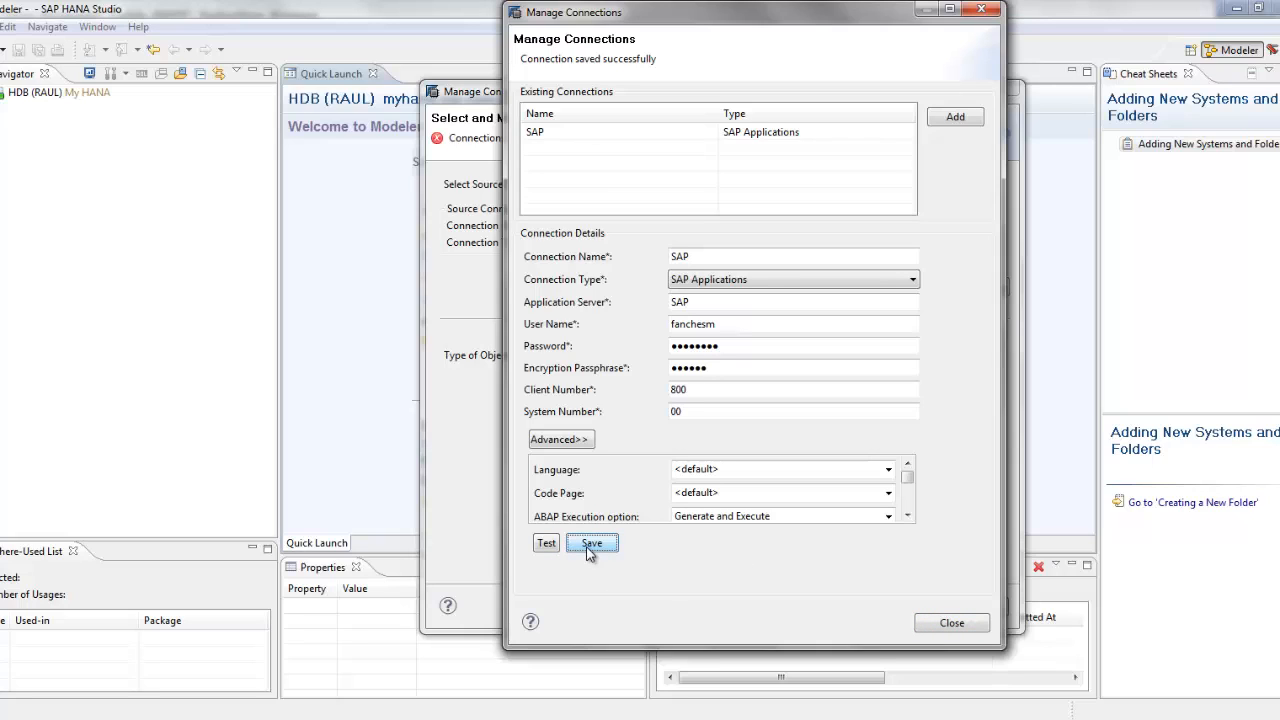
click(561, 131)
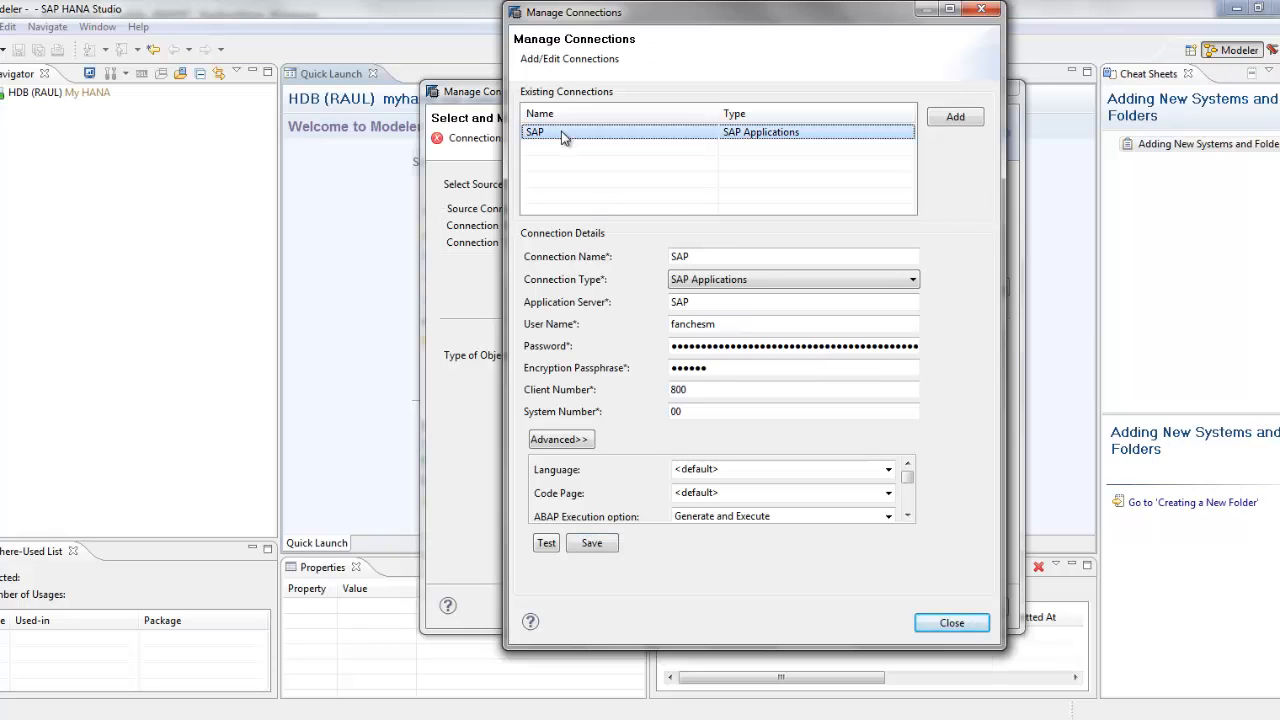
click(958, 625)
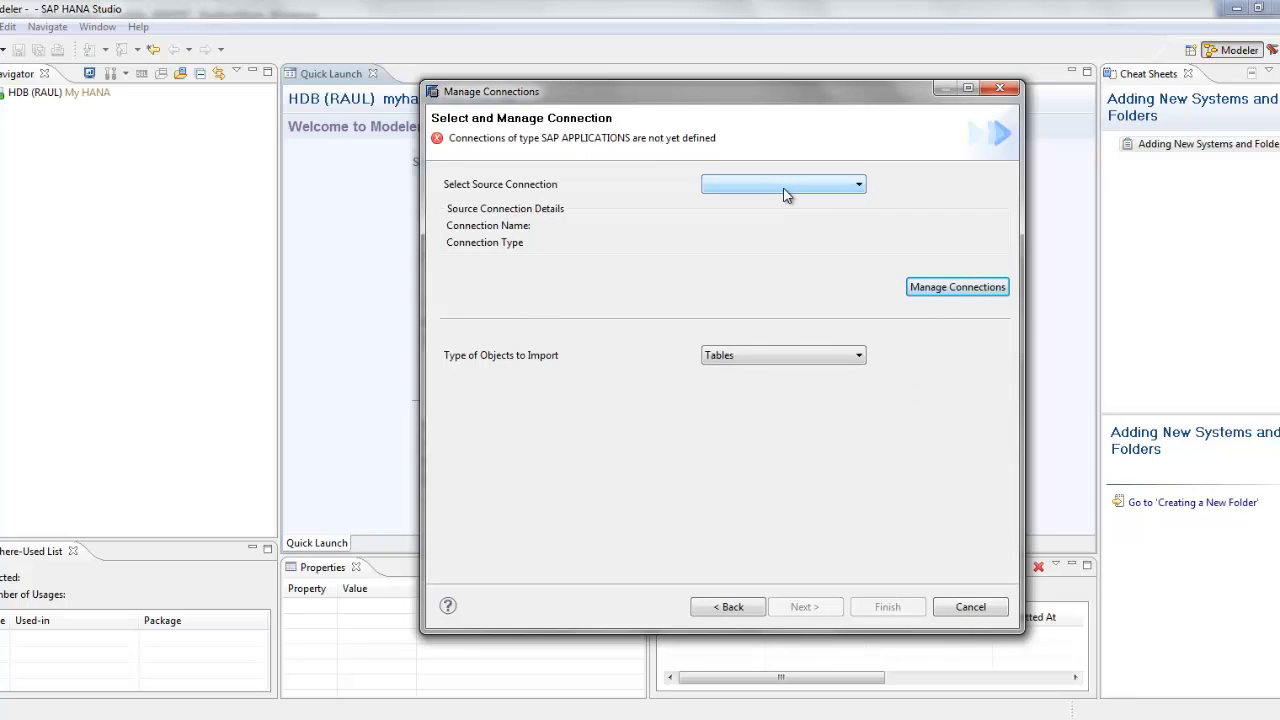
click(785, 195)
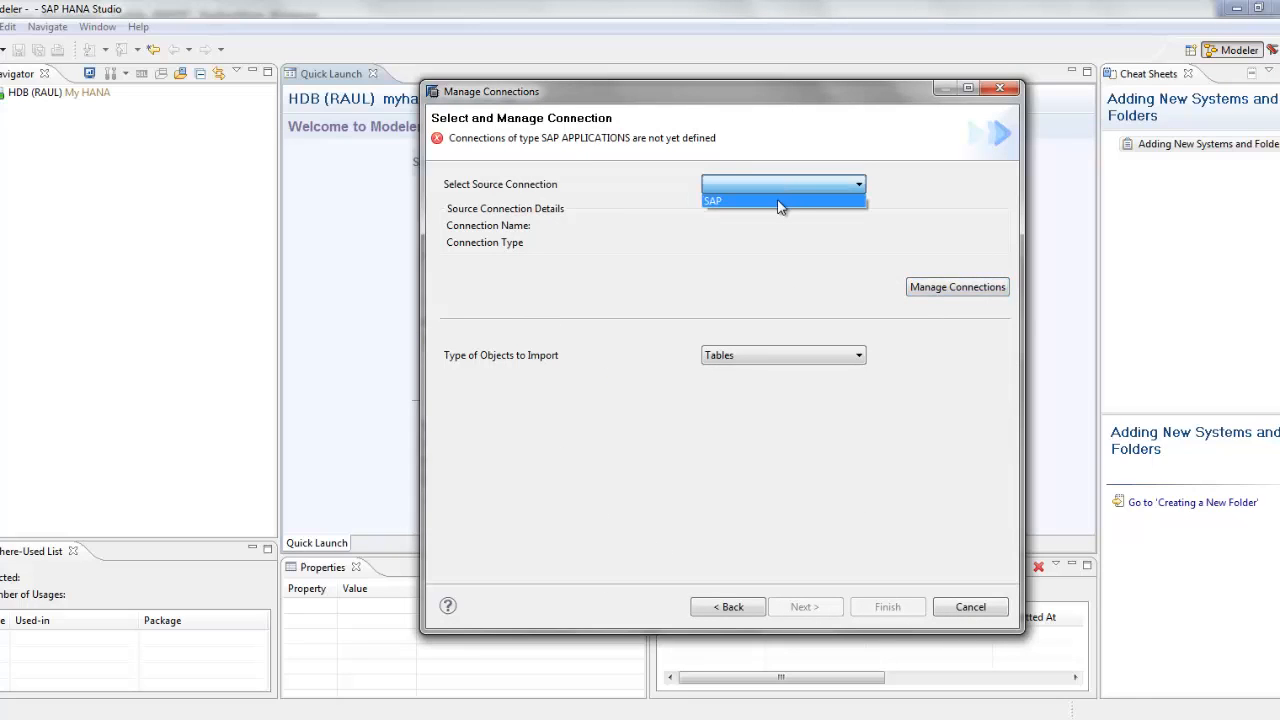
click(780, 206)
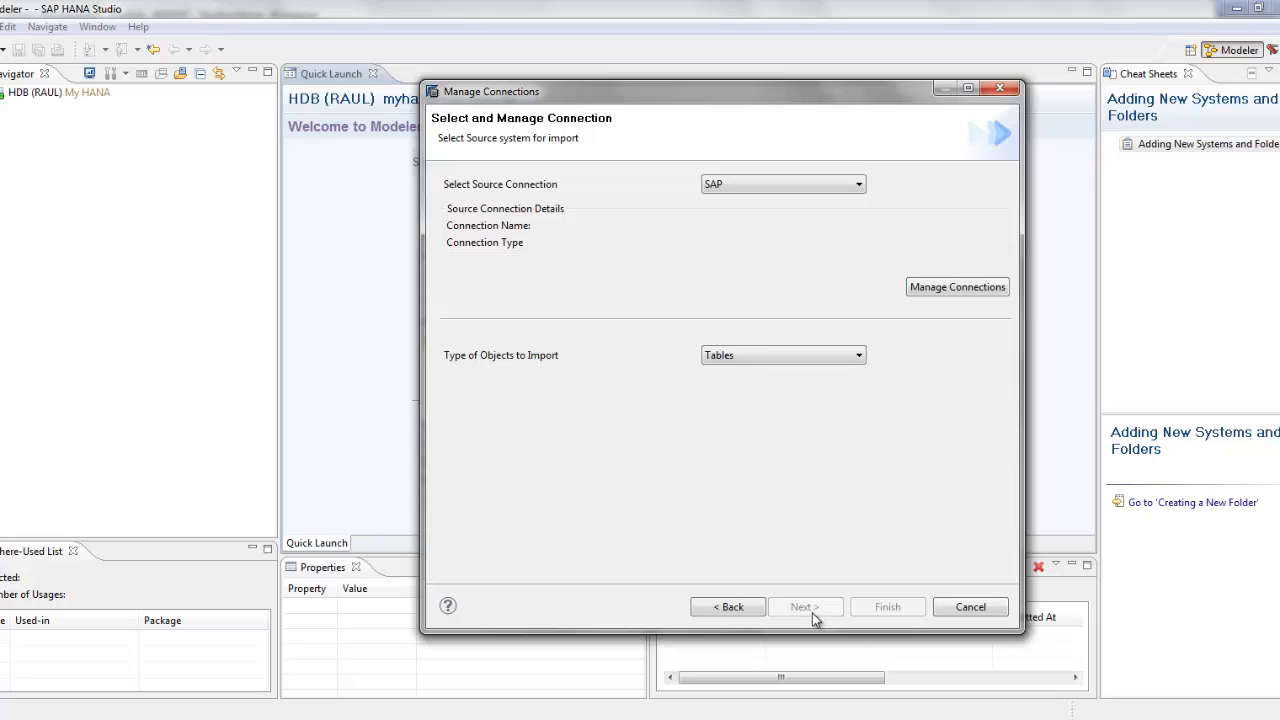
click(966, 609)
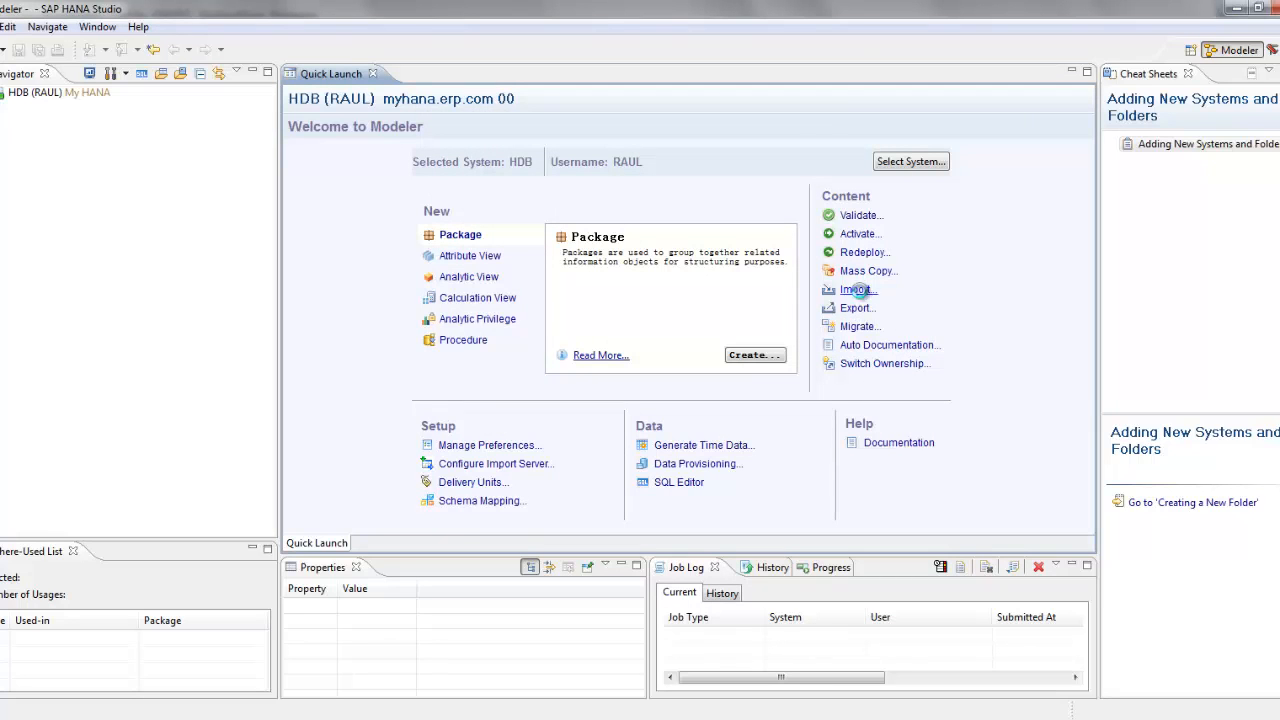
Step: Start a Selective Import of Metadata with source SAP and object type Tables
click(856, 289)
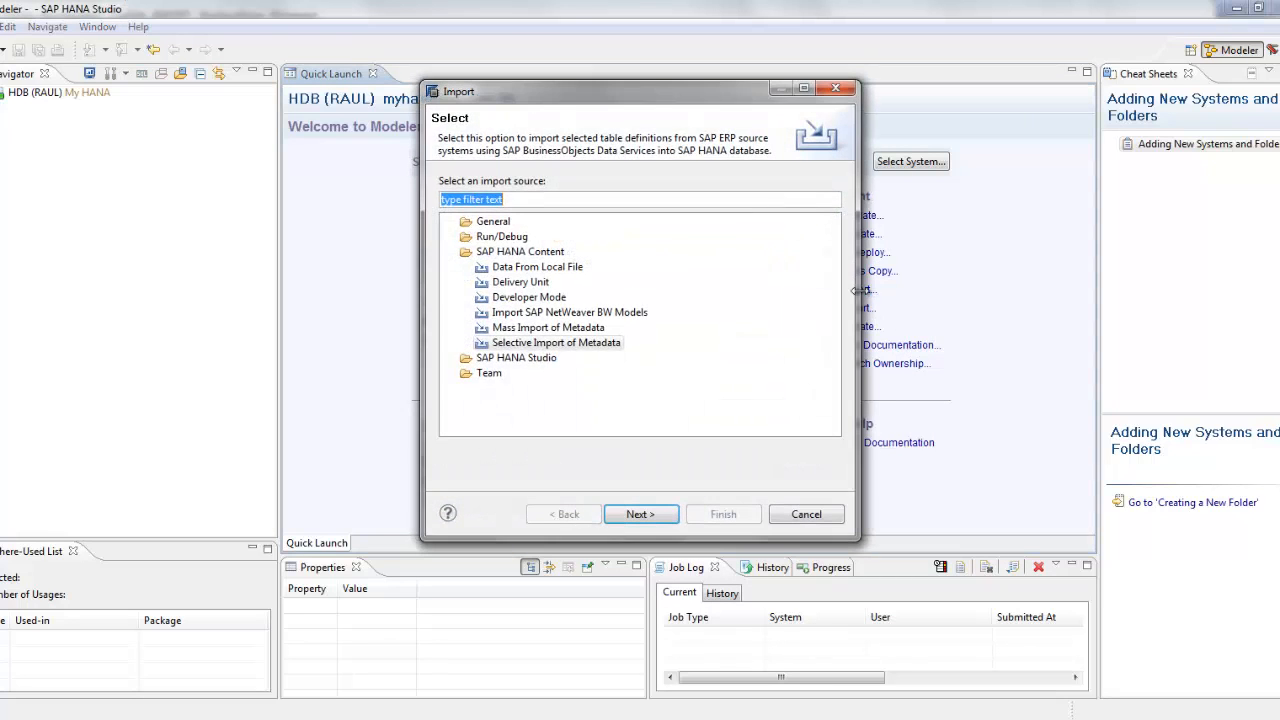
double_click(585, 344)
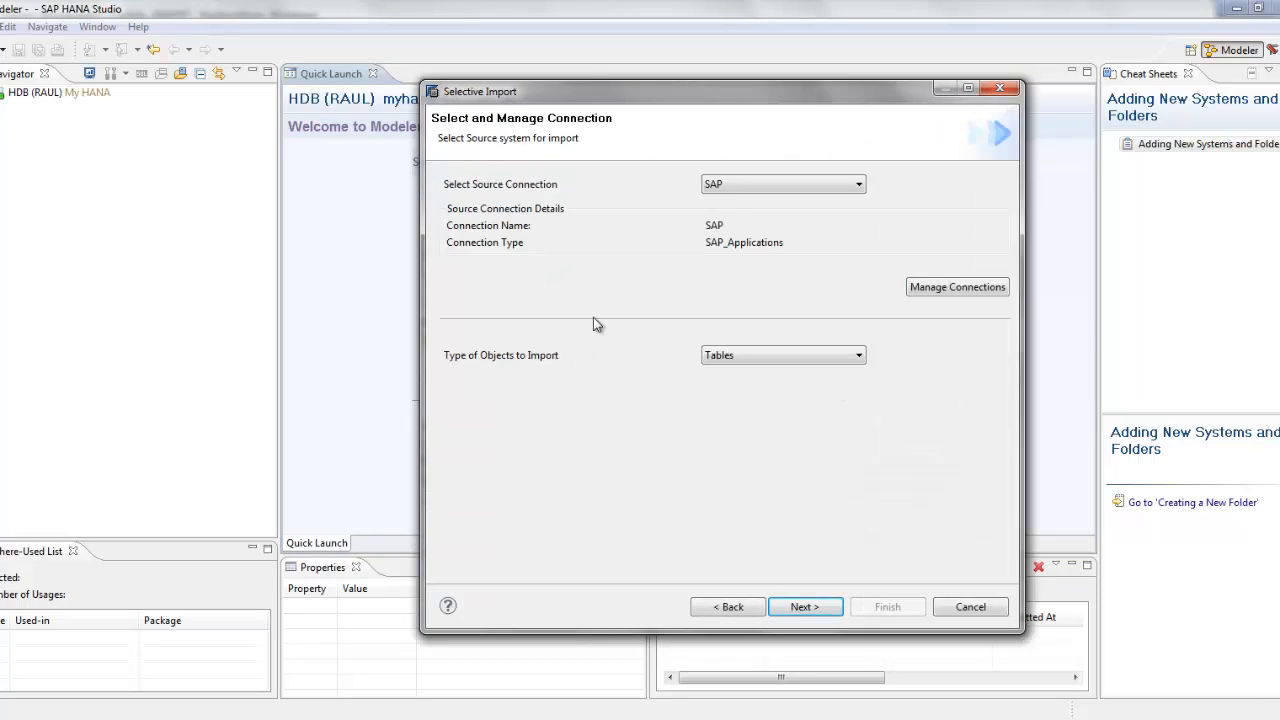
click(737, 189)
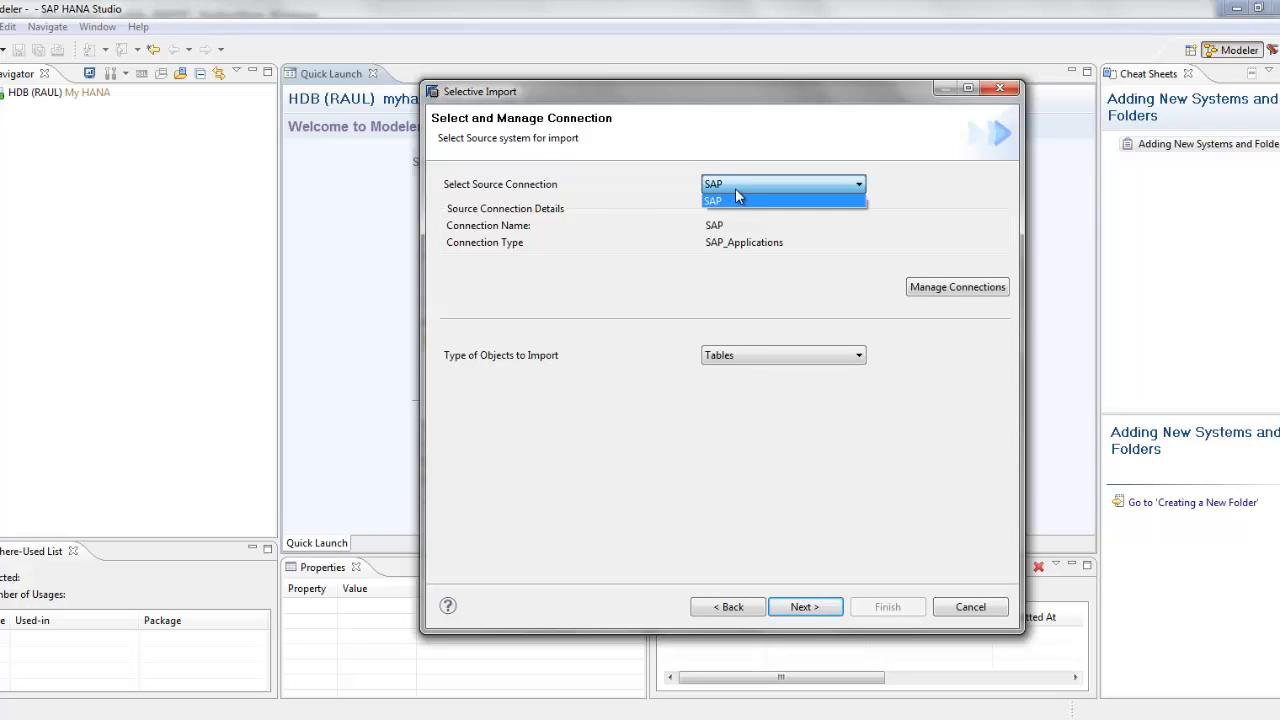
click(623, 410)
click(738, 358)
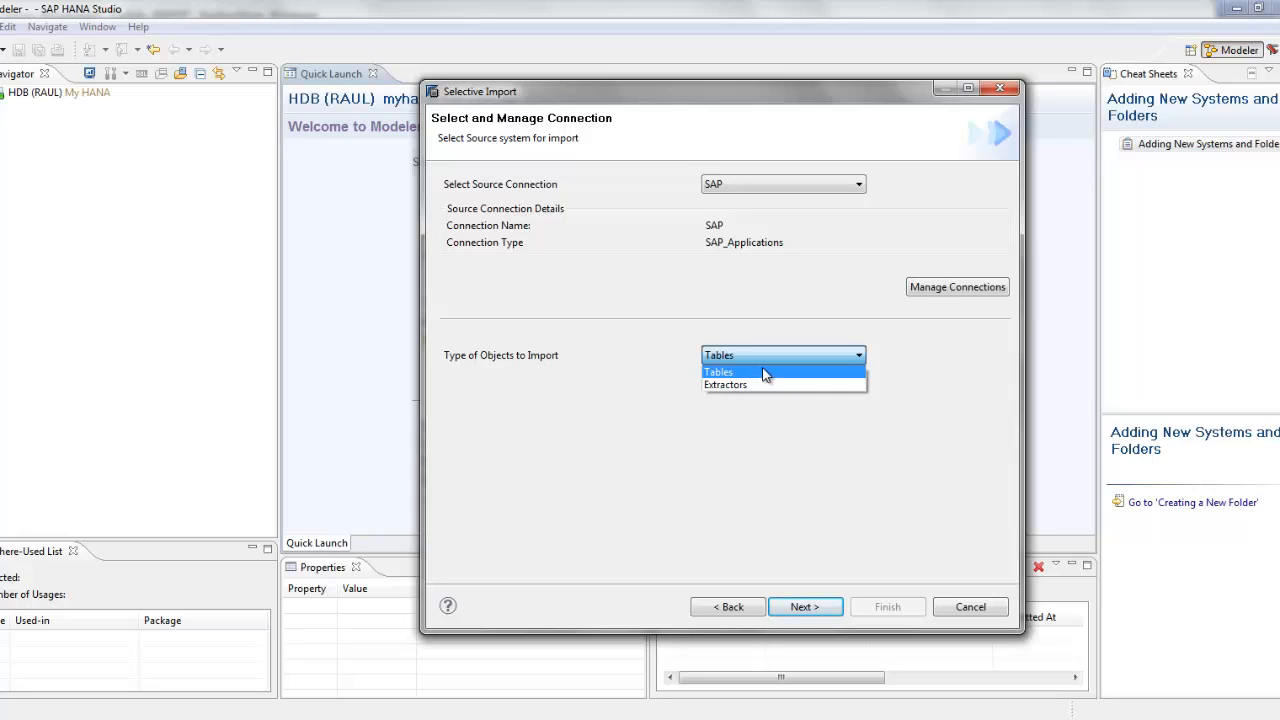
click(762, 370)
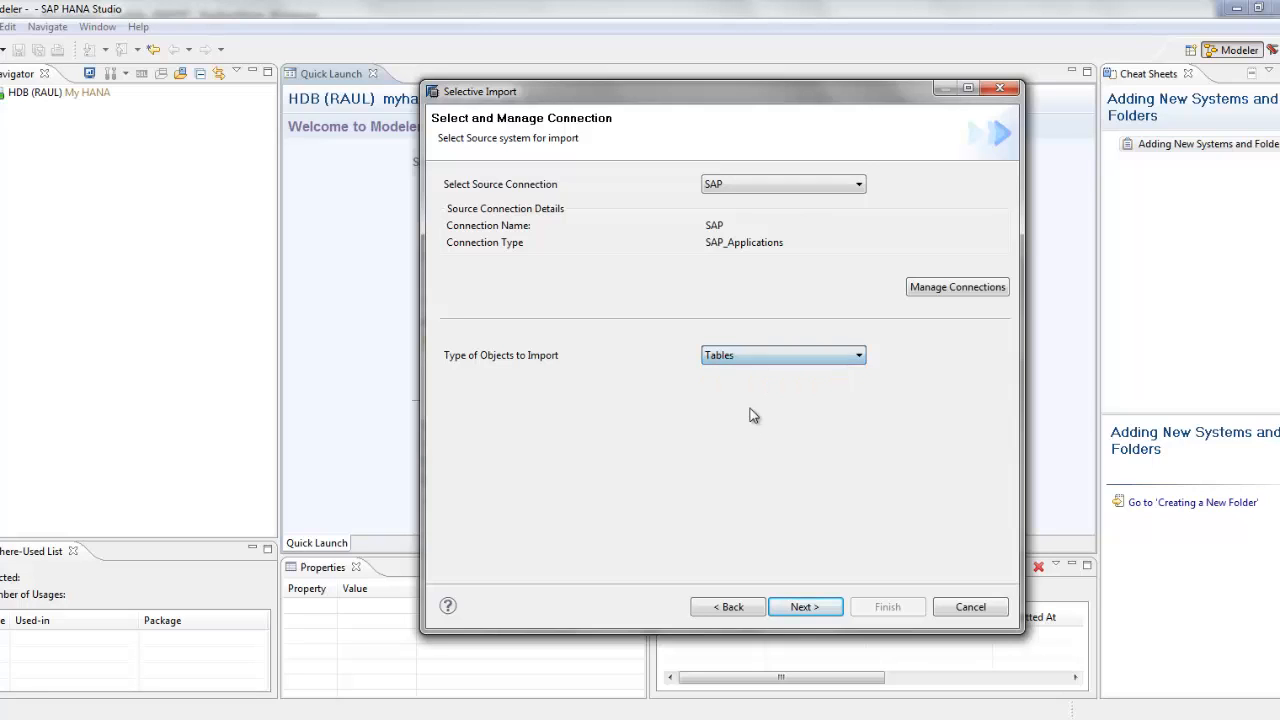
click(805, 607)
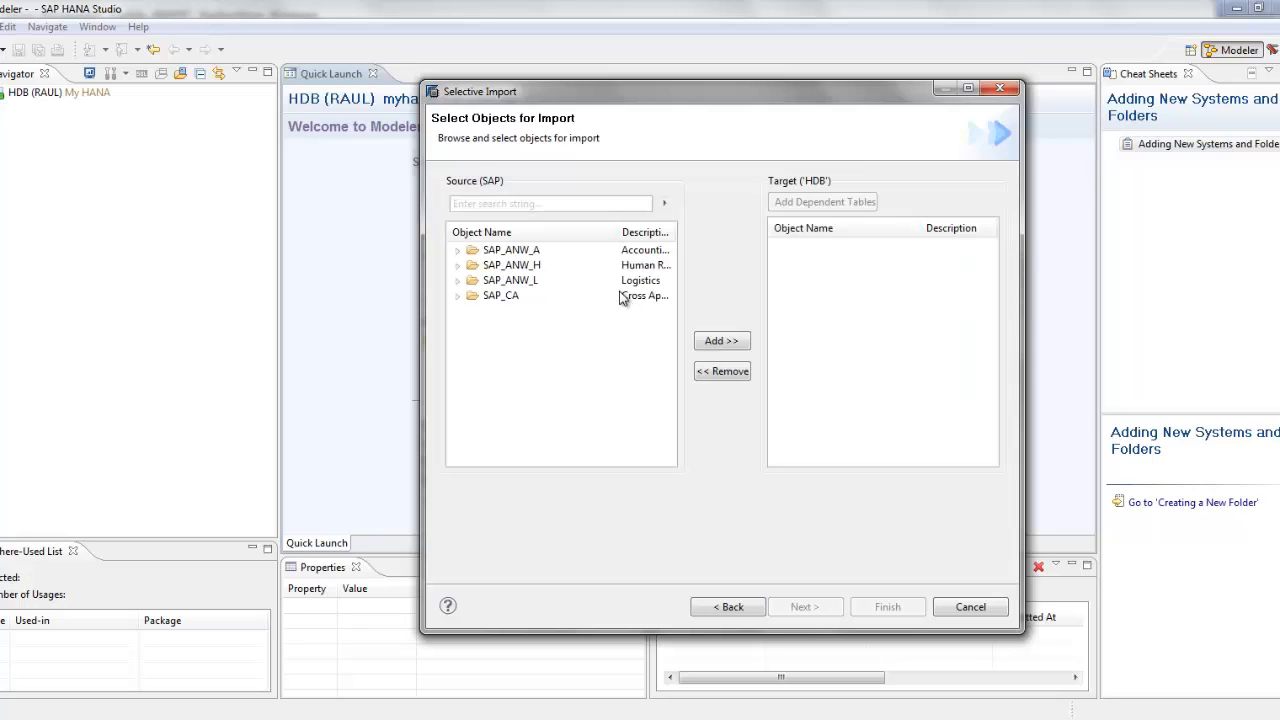
Step: Expand the SAP_ANW_A and SAP_ANW_H application components to browse source objects
click(563, 203)
click(458, 251)
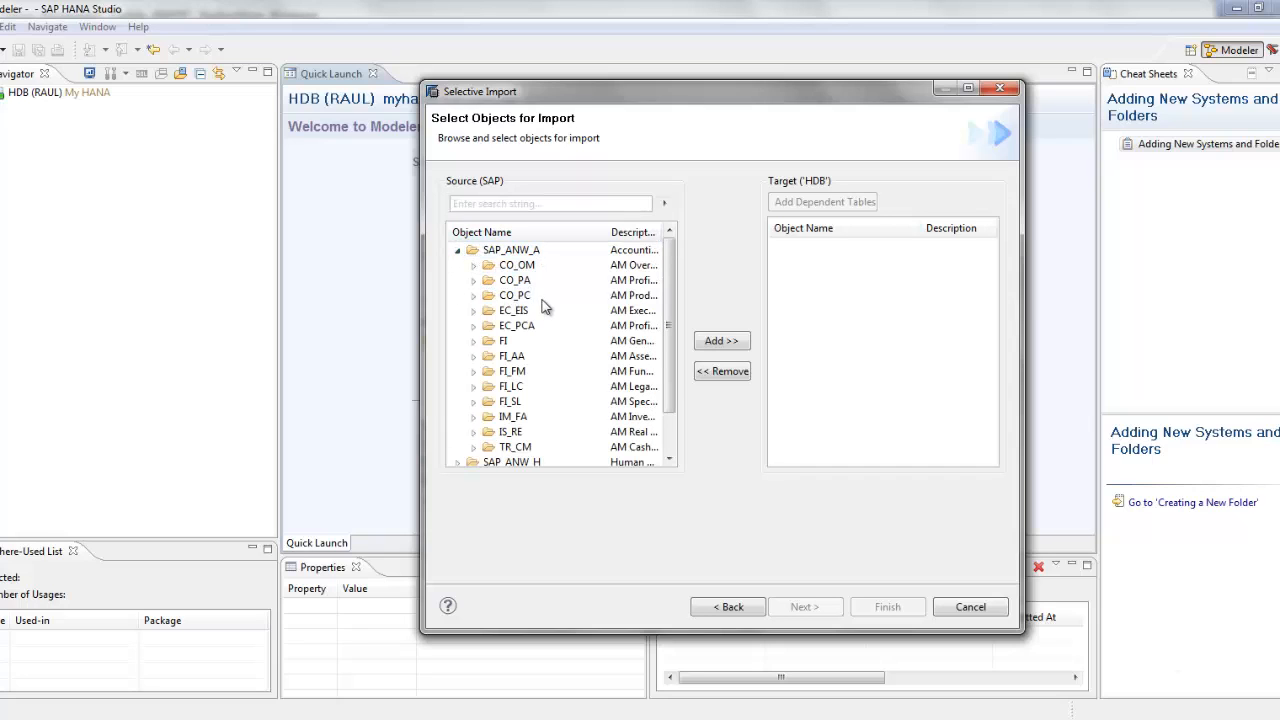
scroll(535, 380, down, 1)
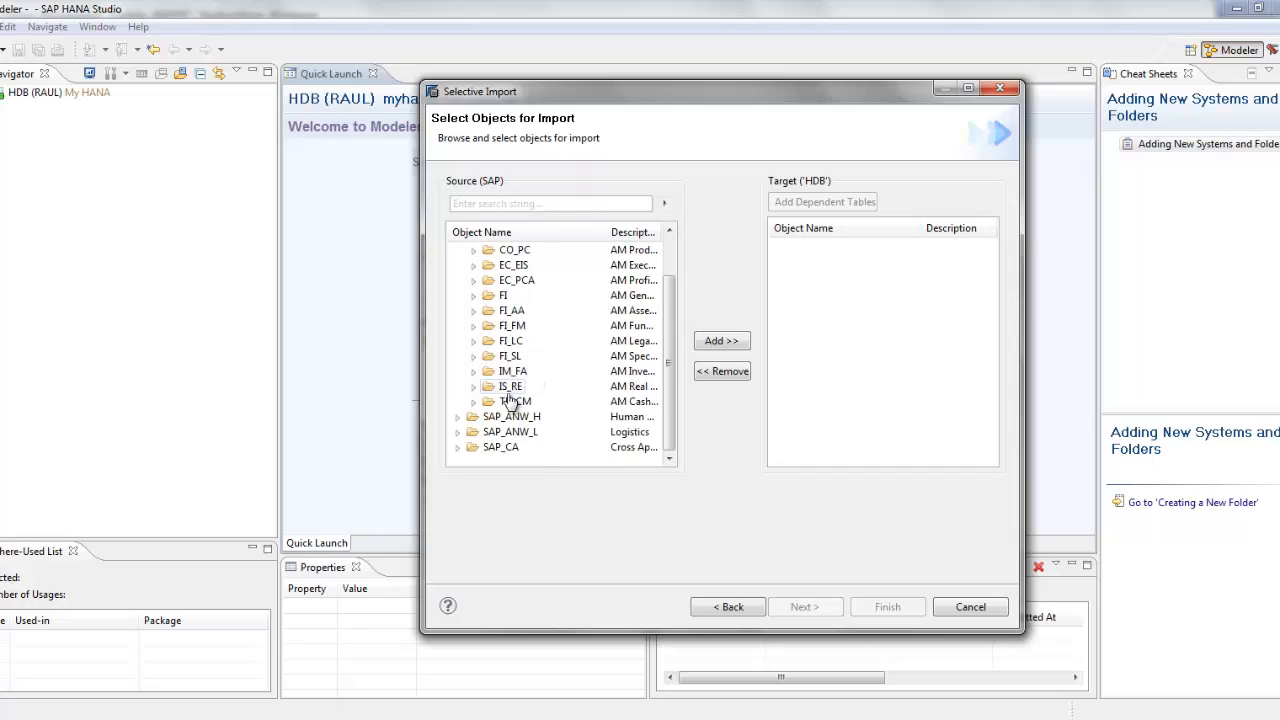
click(458, 417)
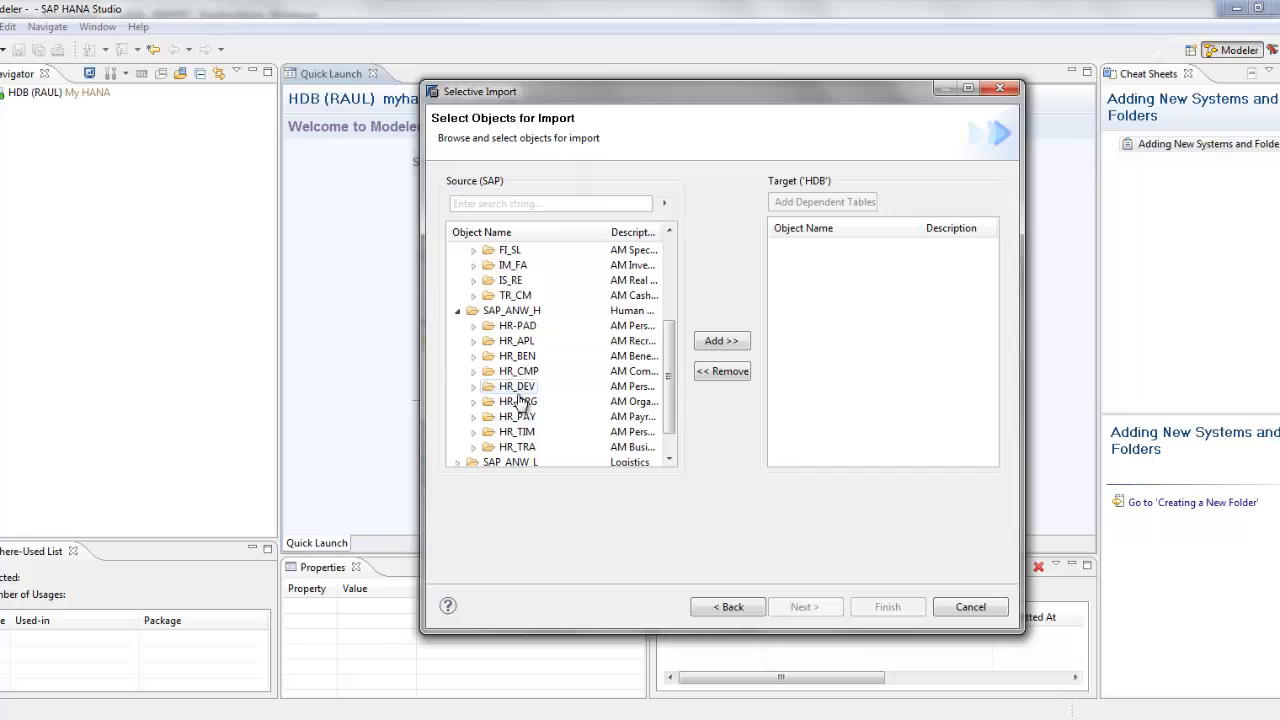
scroll(519, 402, up, 3)
scroll(519, 402, up, 1)
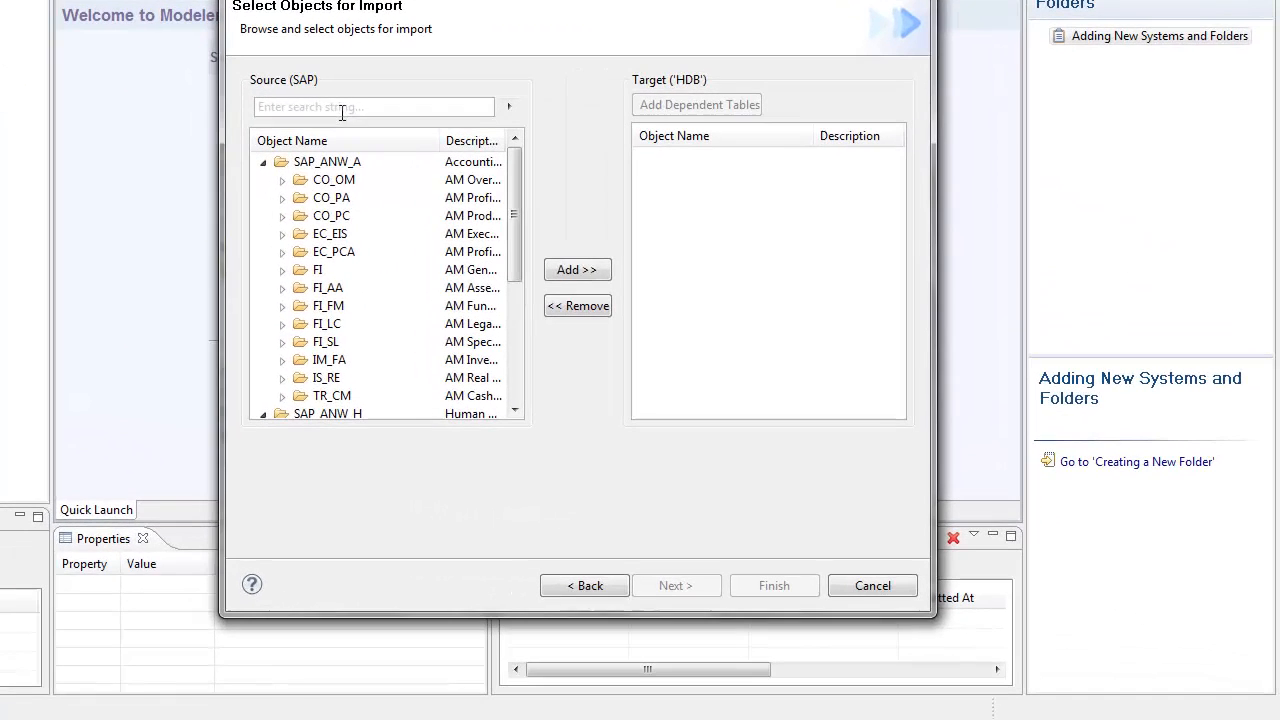
Step: Search the source objects for BKPF, then switch to the BKPF Data Browser
click(525, 202)
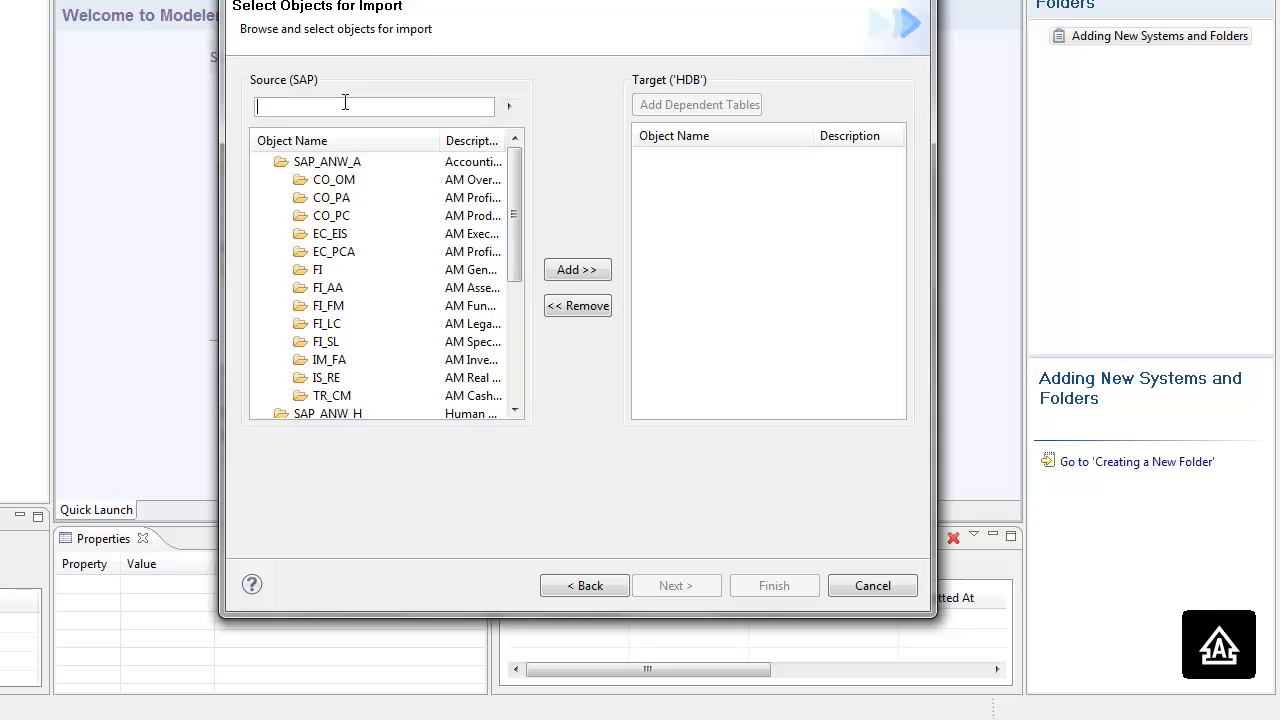
text(BKPF)
click(508, 108)
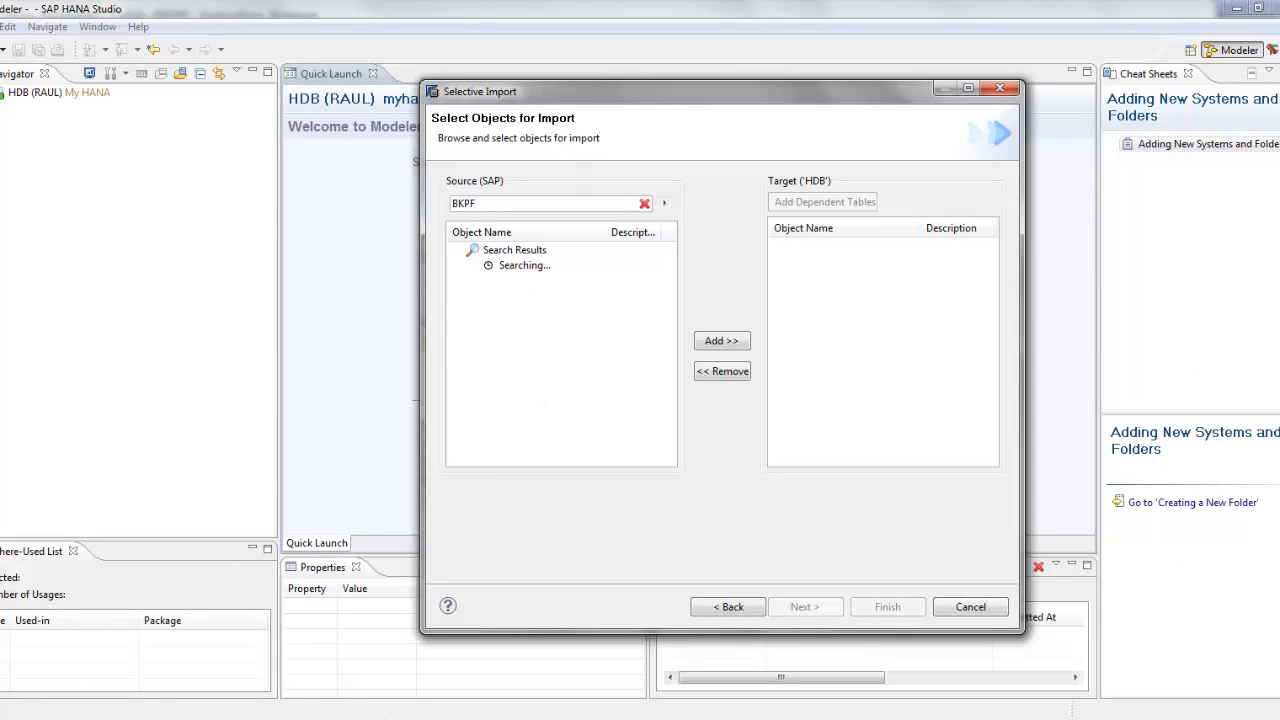
click(262, 672)
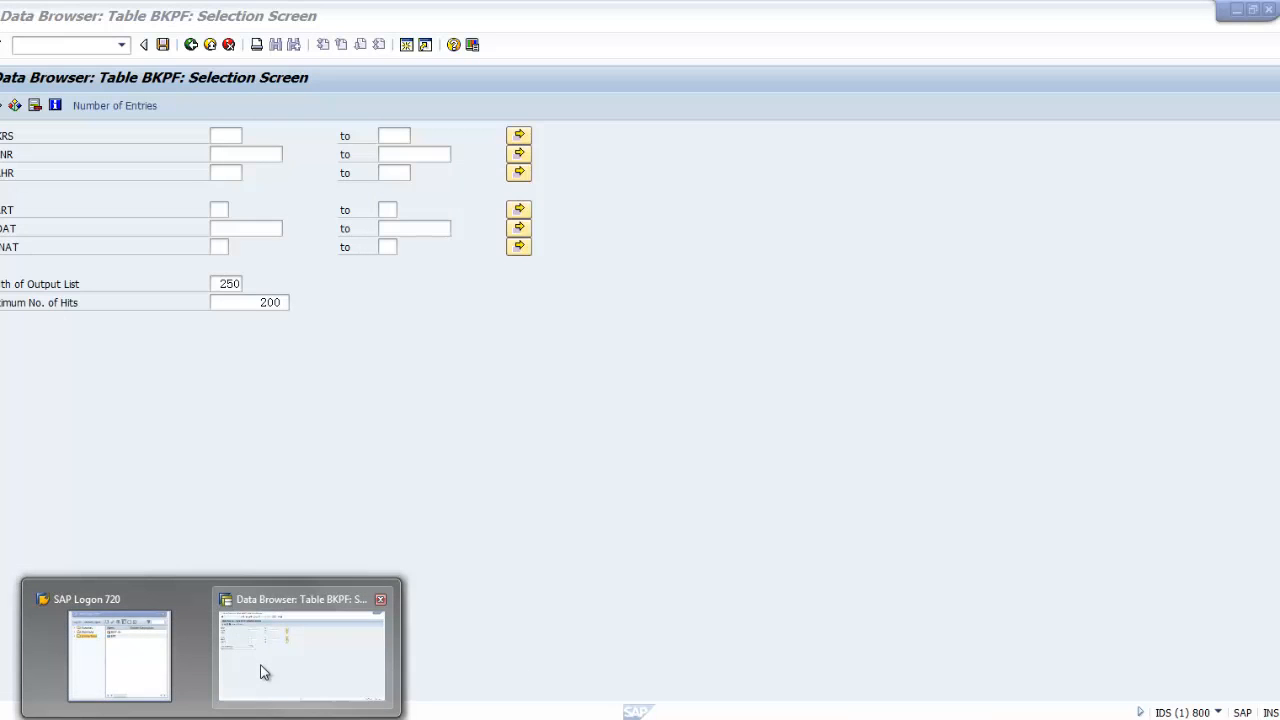
Step: Start transaction SM04 in a new SAP GUI session with /osm04
click(43, 46)
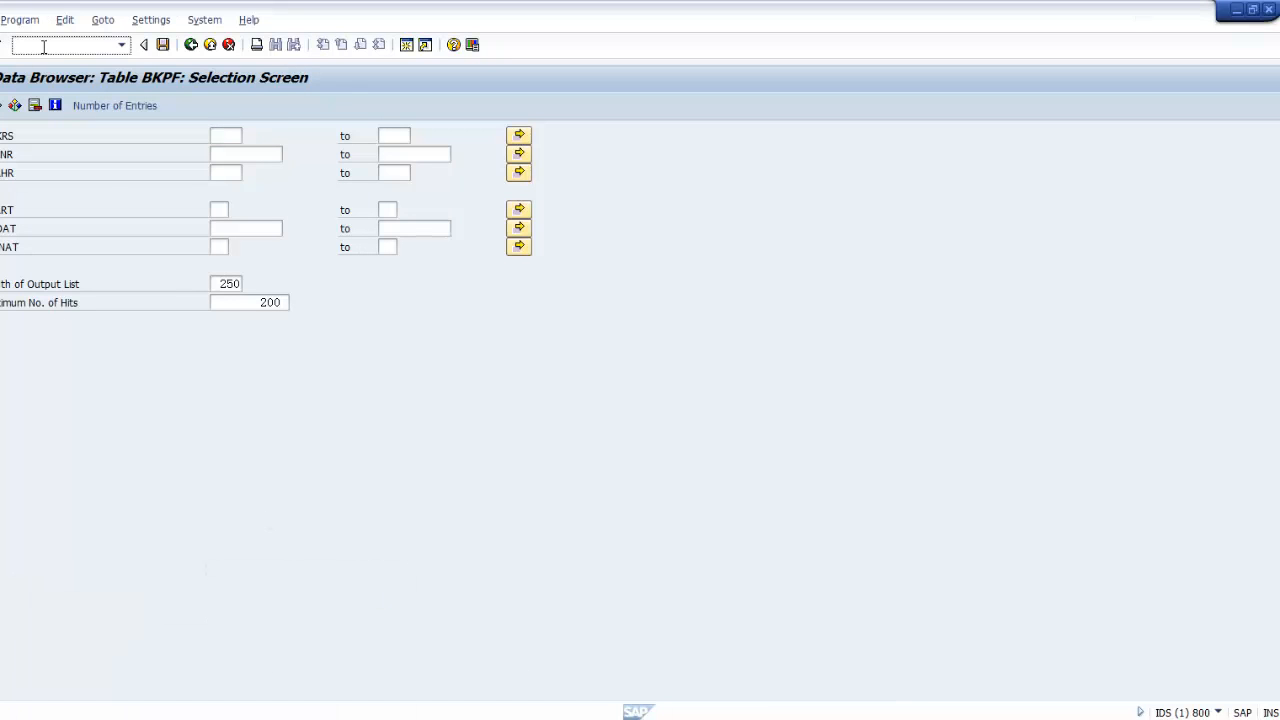
text(/osm04)
key(Return)
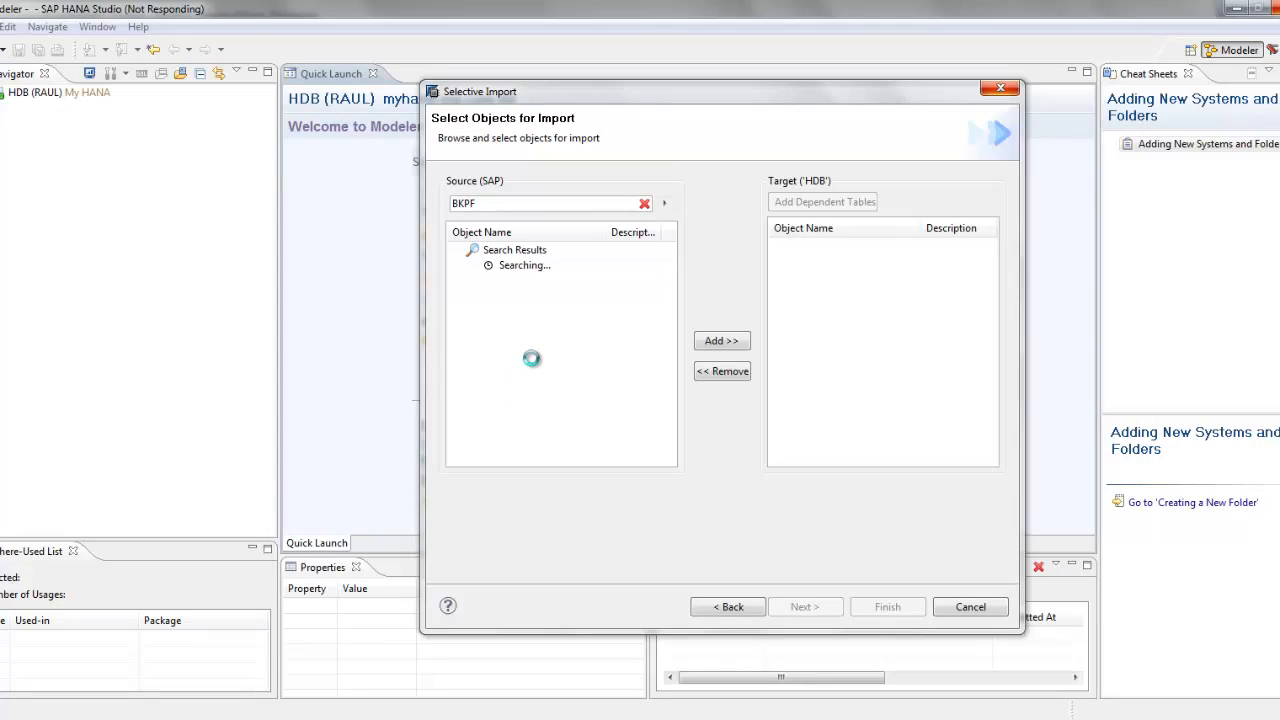
Step: In Process Overview, widen the Client and Report columns to read row 0's Z$$$XRFC process
mouse_move(212, 710)
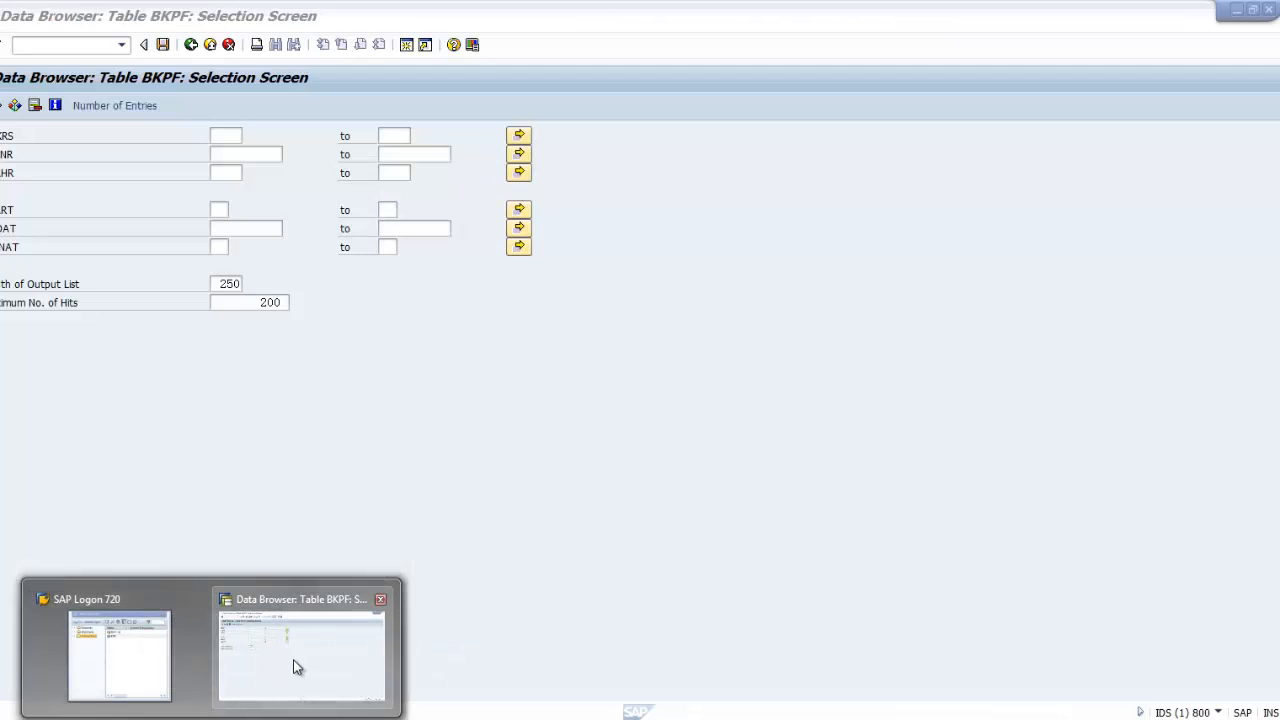
click(297, 668)
click(249, 709)
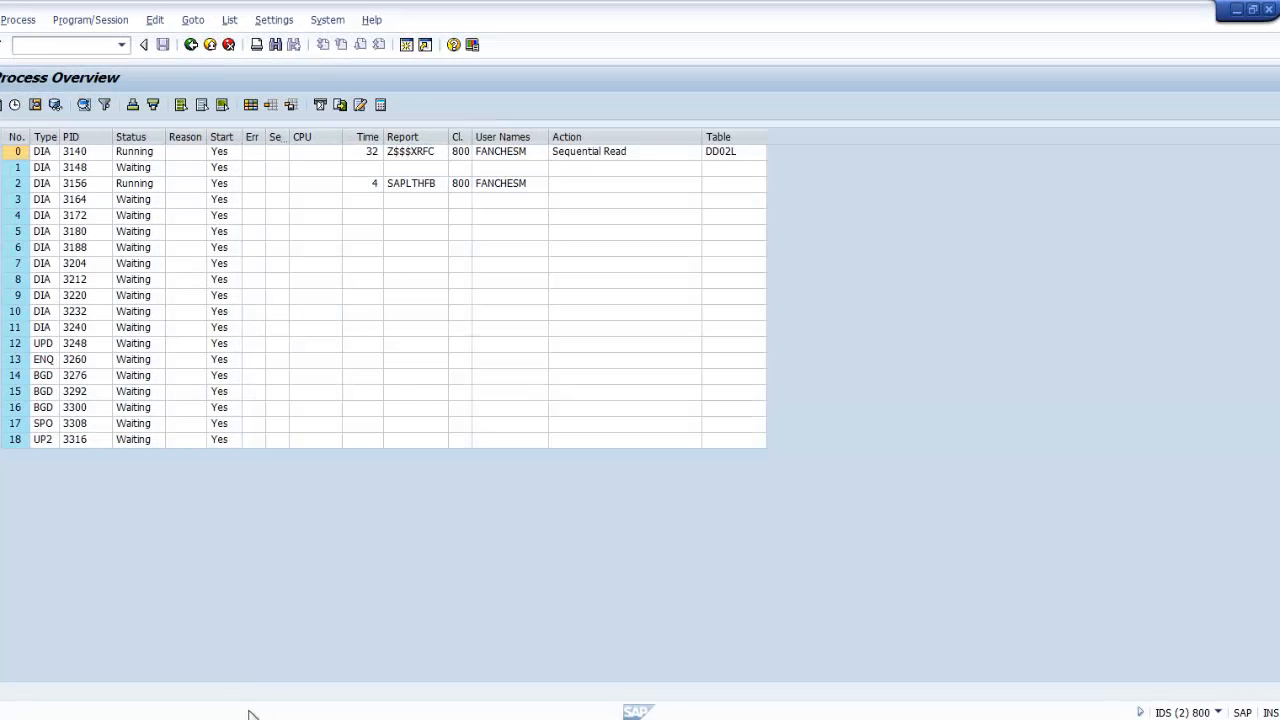
click(417, 349)
click(500, 154)
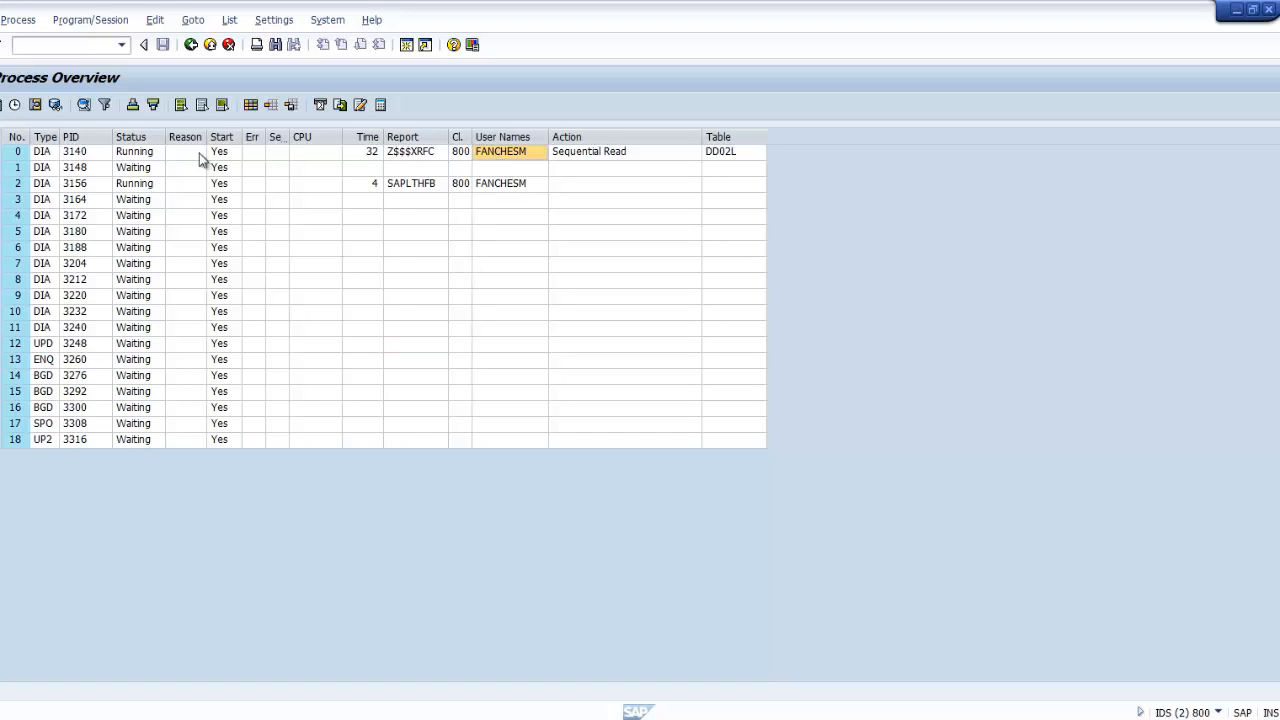
click(24, 153)
click(508, 153)
double_click(472, 137)
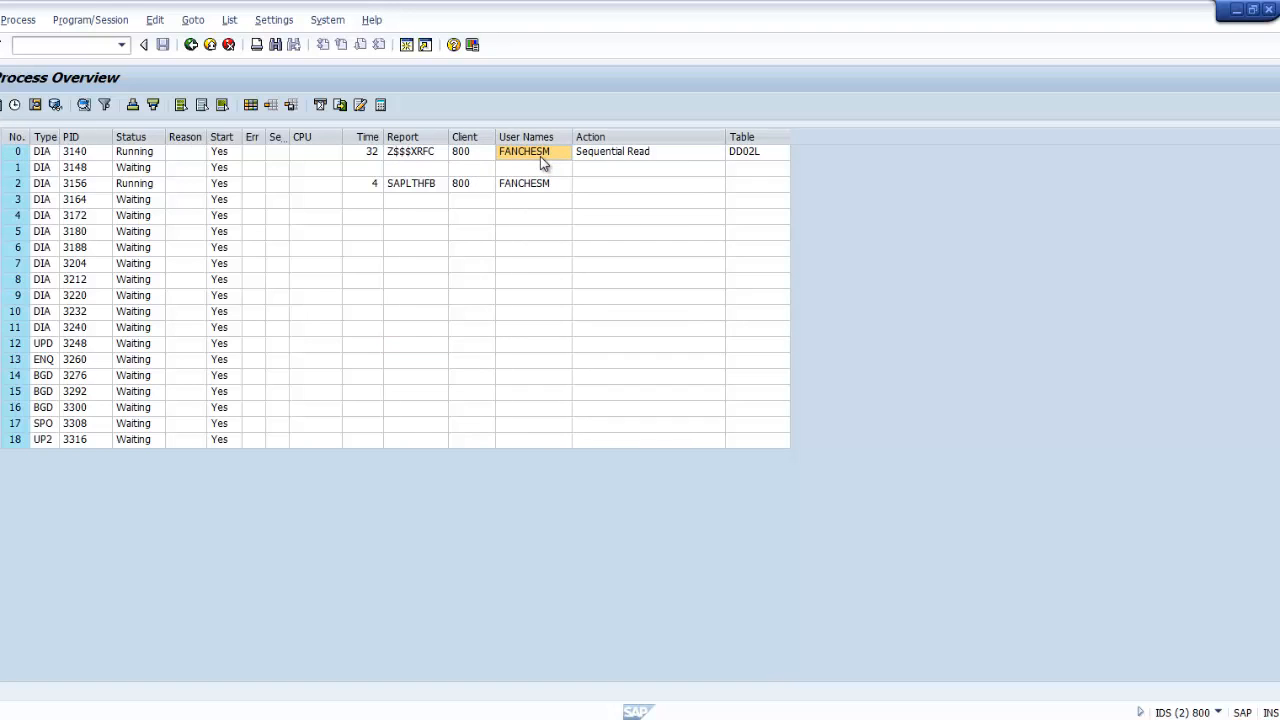
click(430, 156)
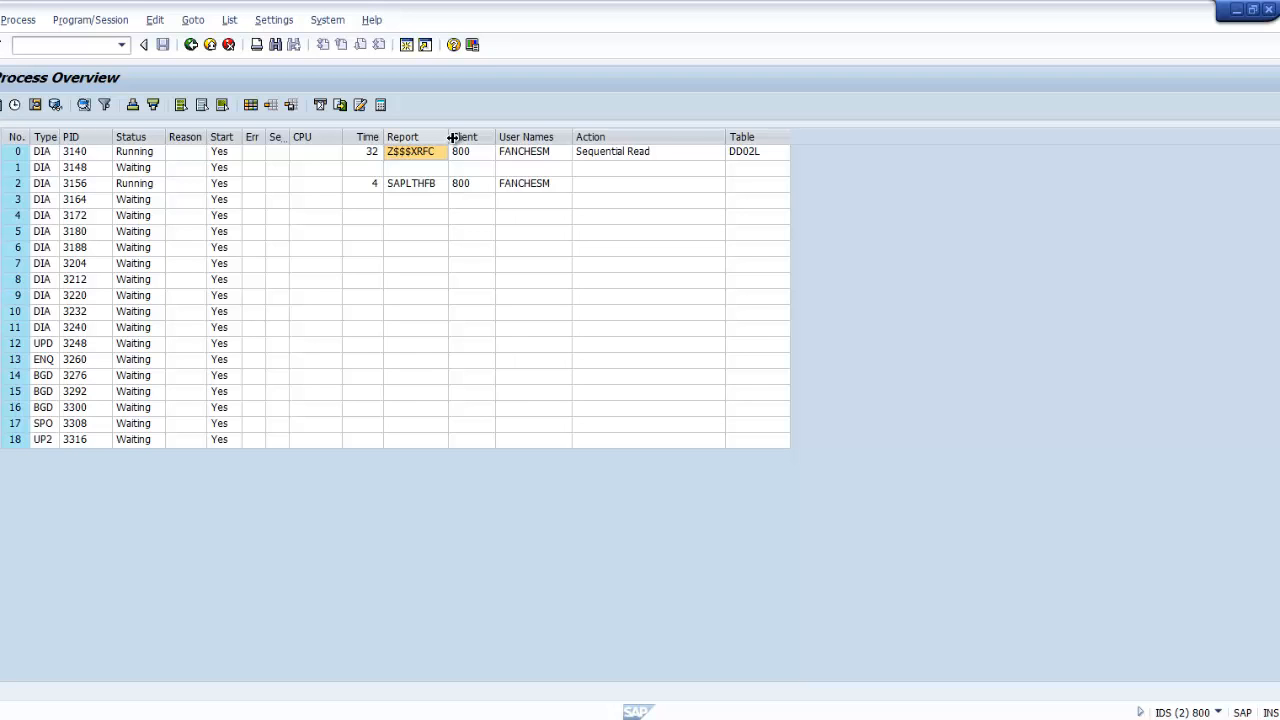
drag(453, 137, 470, 138)
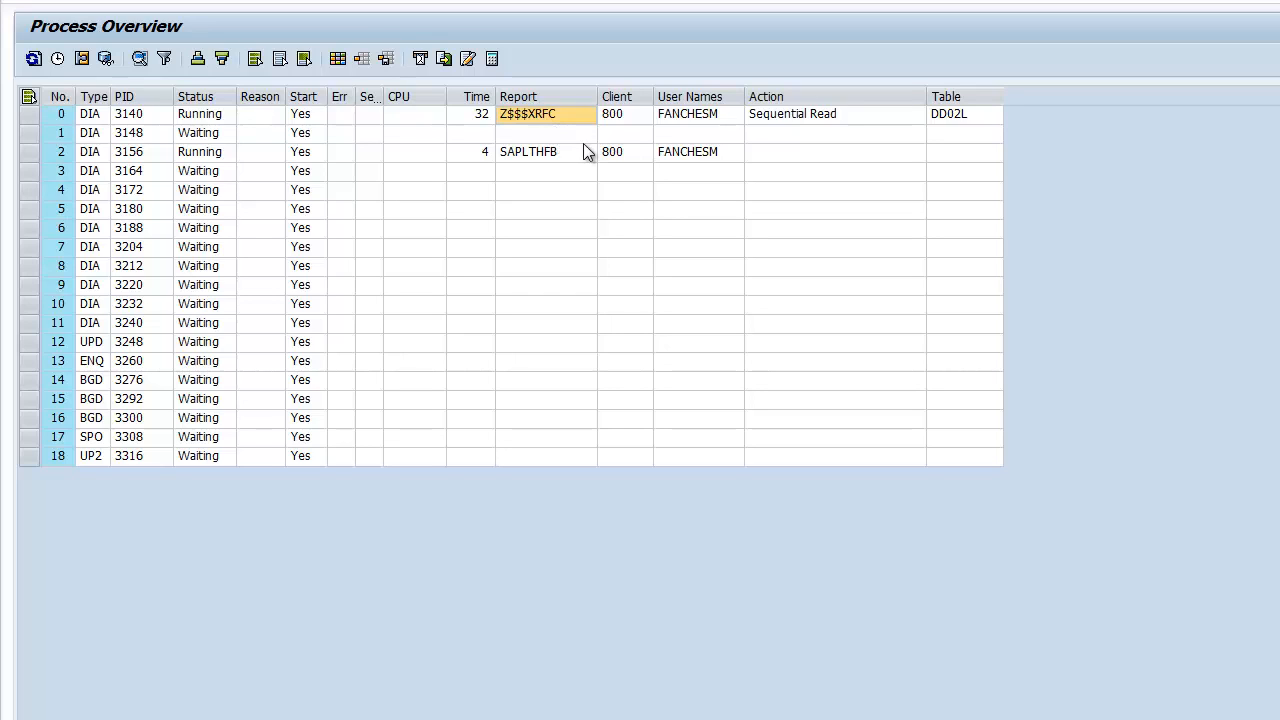
Step: Refresh the work process list repeatedly to track the Z$$$XRFC run time
click(33, 59)
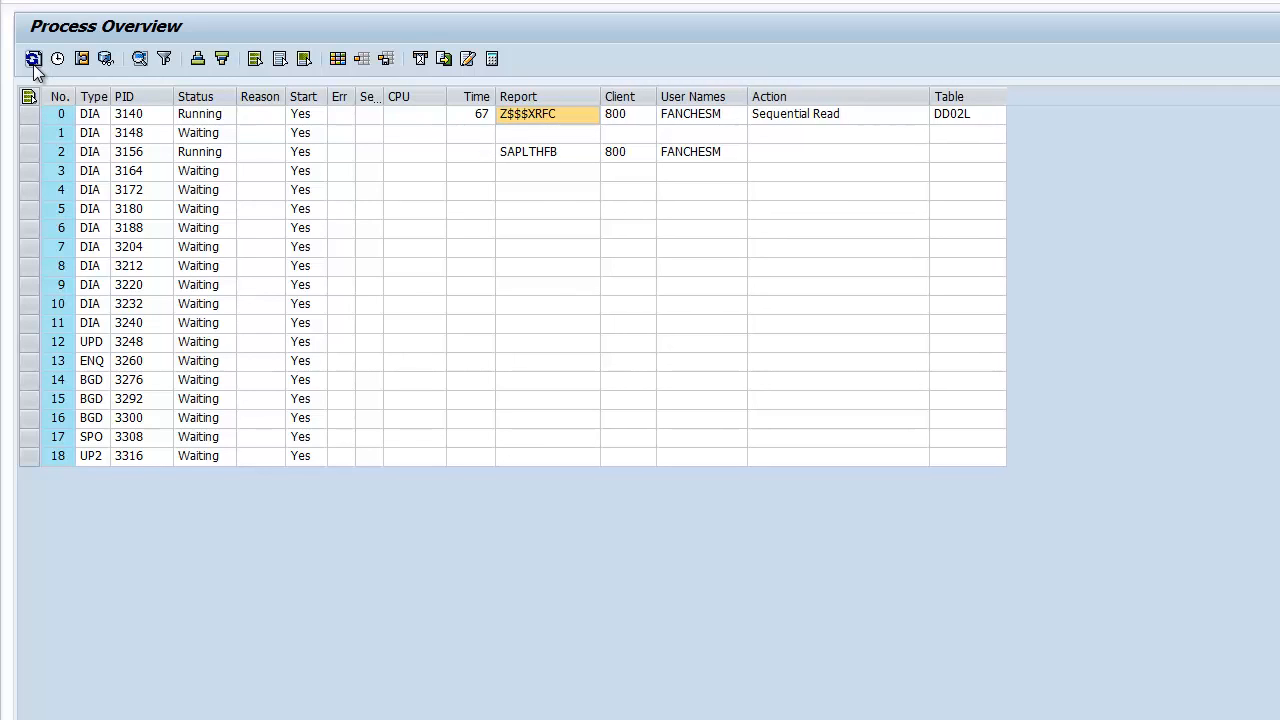
click(33, 59)
click(33, 59)
click(33, 59)
click(33, 59)
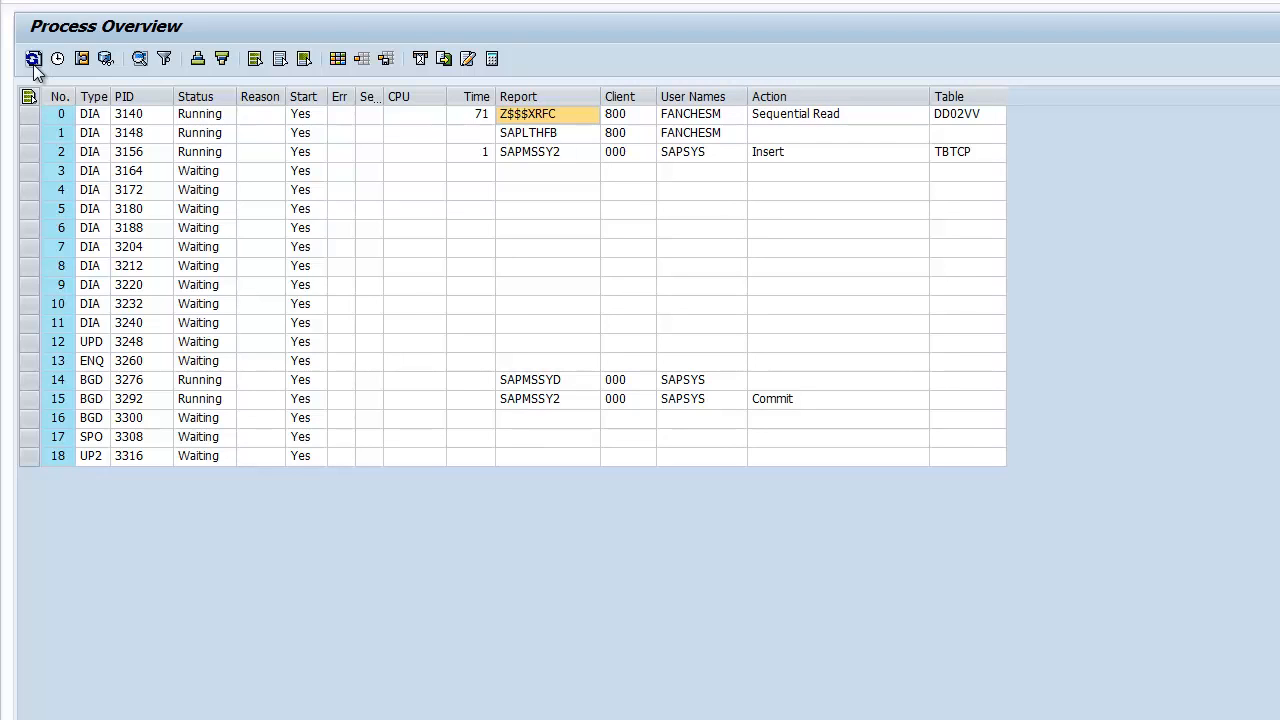
click(33, 59)
click(33, 59)
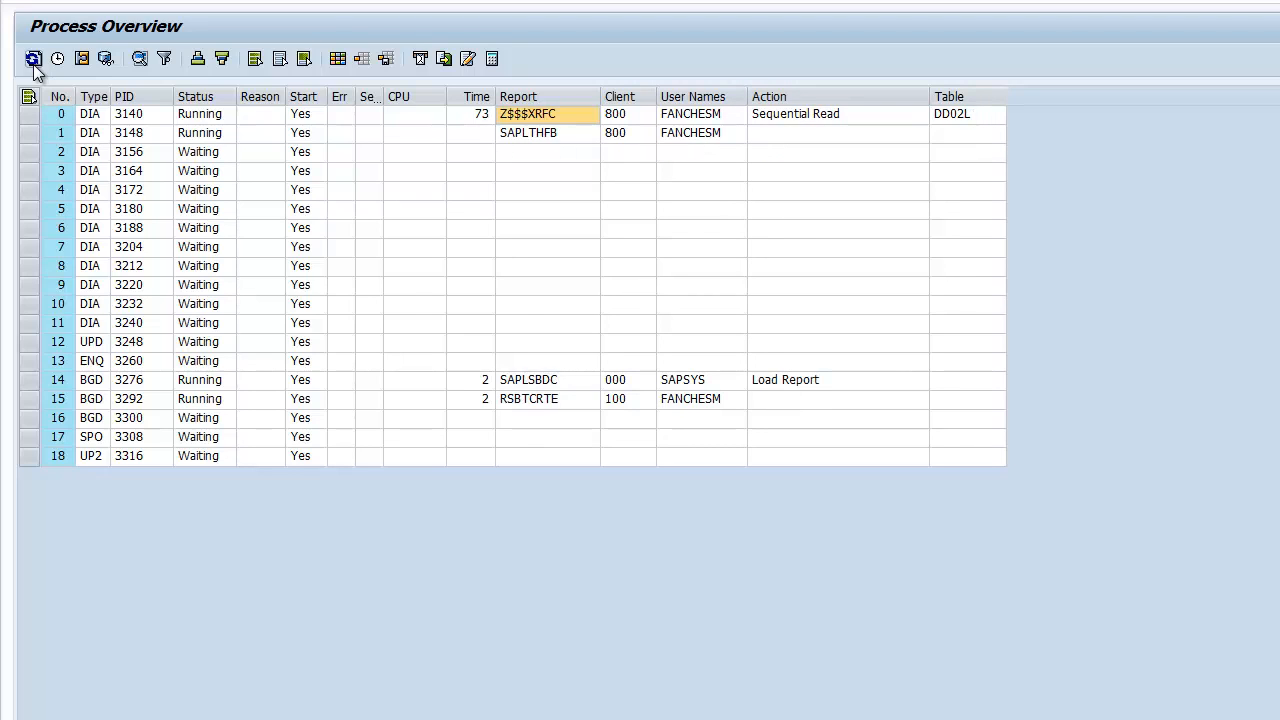
click(33, 59)
click(33, 59)
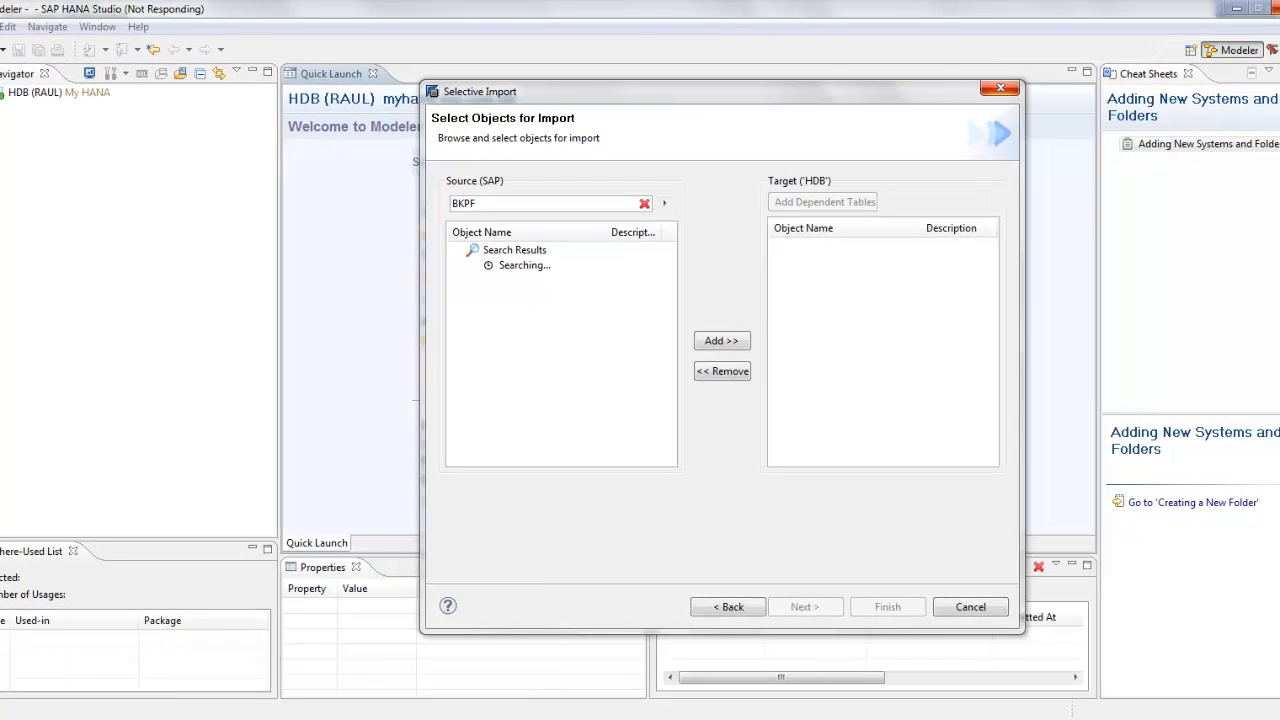
Step: Bring Process Overview back to the front and refresh until the RFC process finishes
mouse_move(257, 716)
click(392, 668)
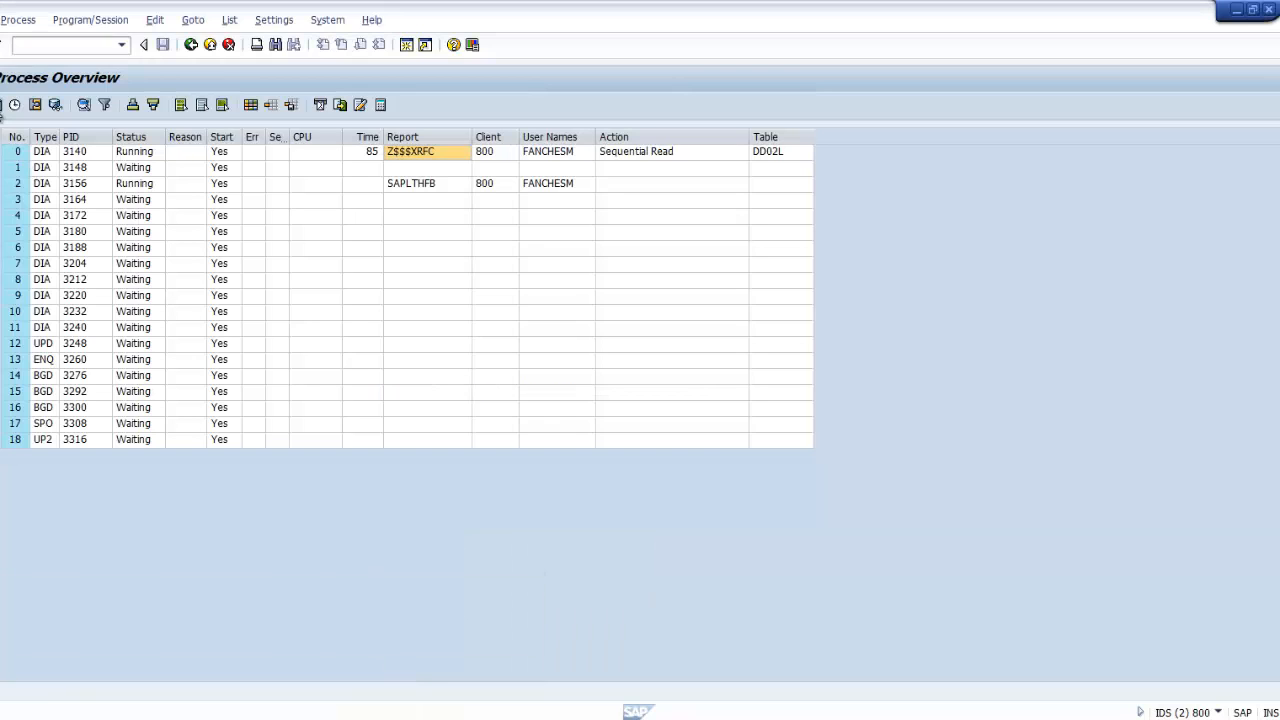
click(1, 110)
click(1, 110)
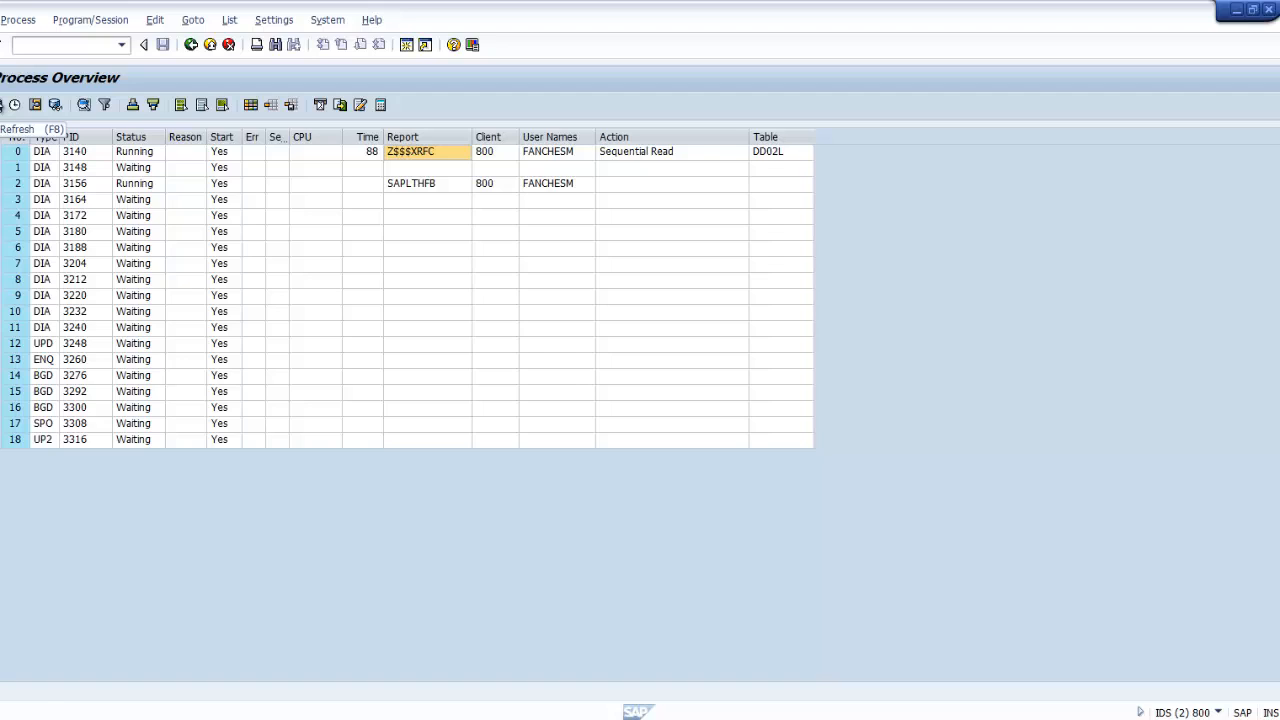
click(1, 108)
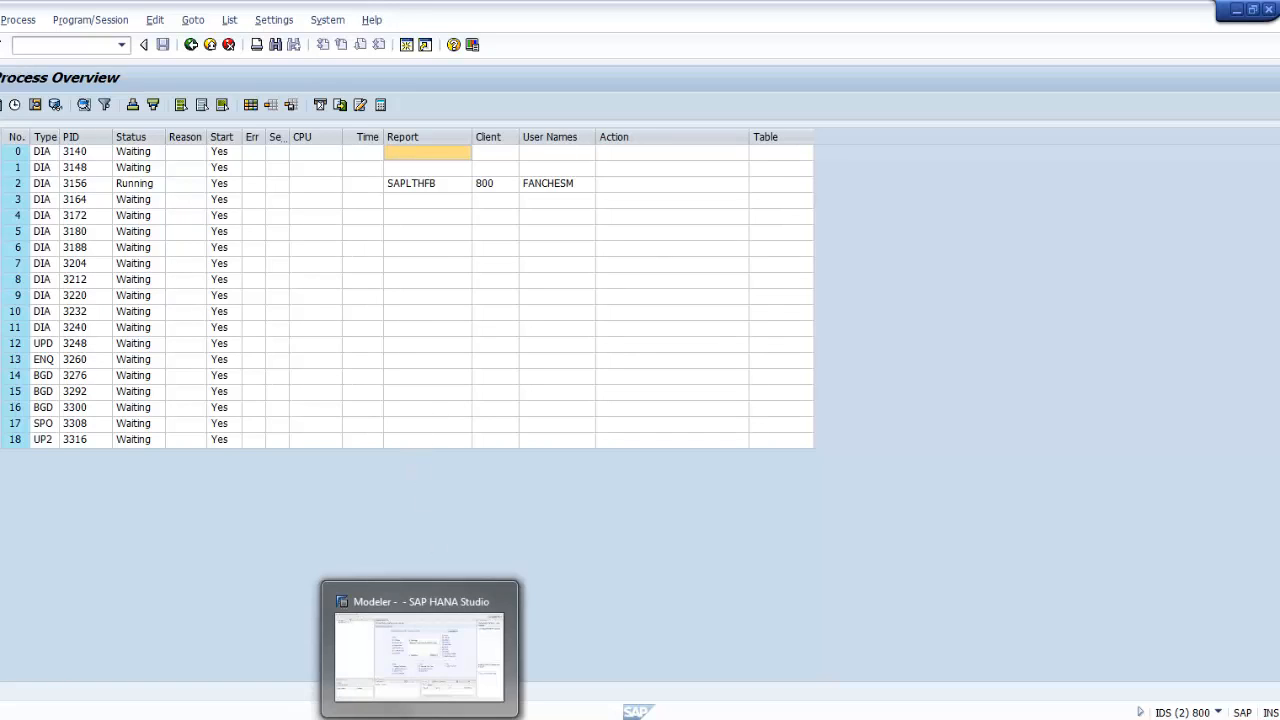
Step: In HANA Studio, expand BKPF's columns in Search Results and add BKPF to the HDB target tables
click(420, 719)
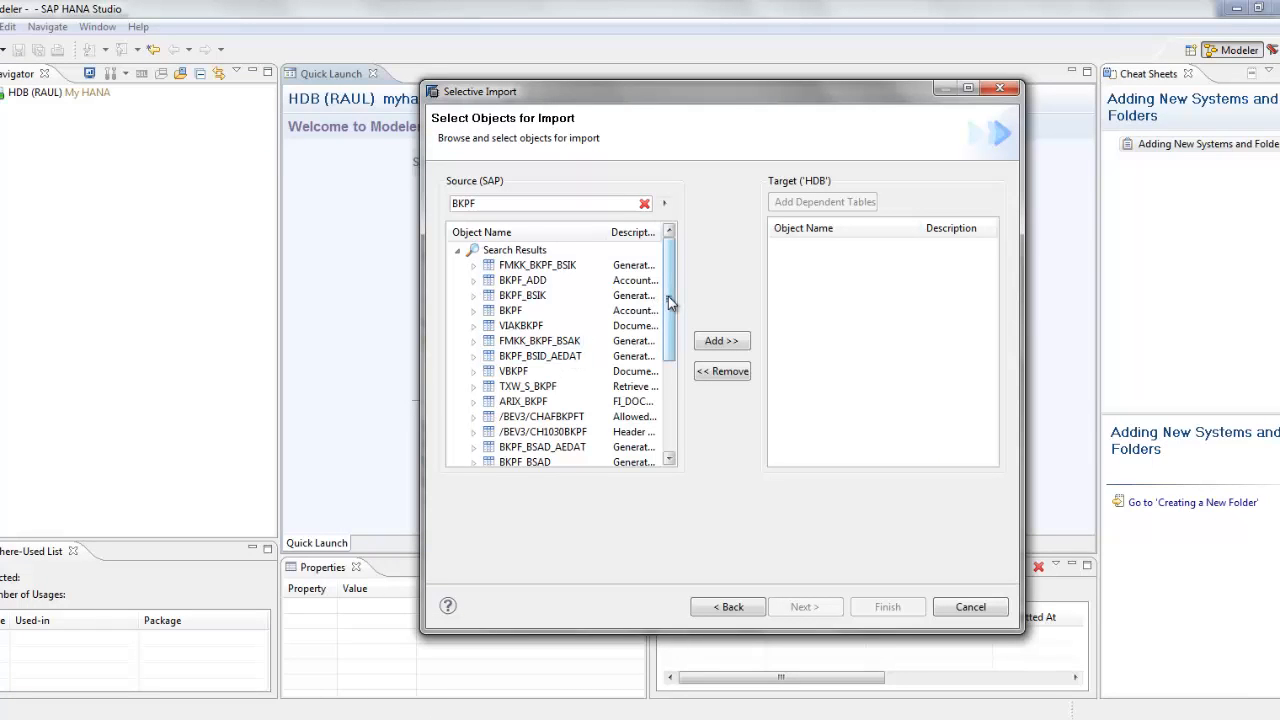
drag(668, 297, 669, 284)
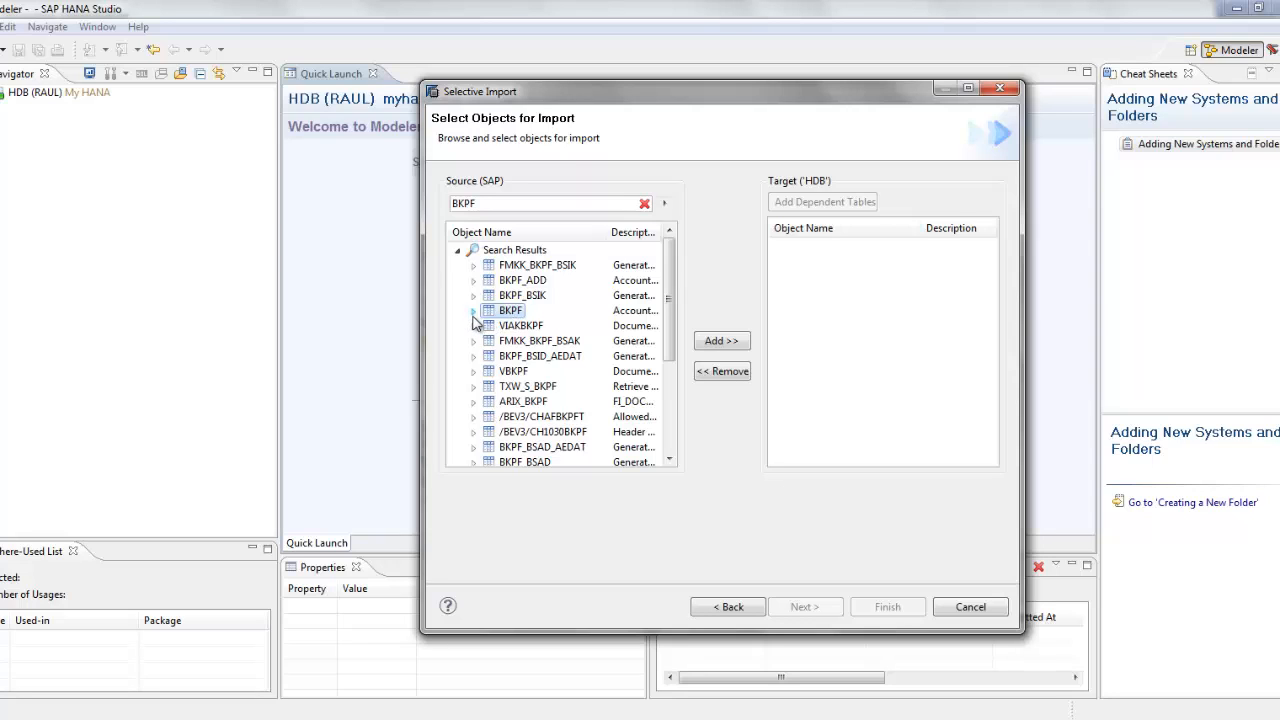
click(473, 312)
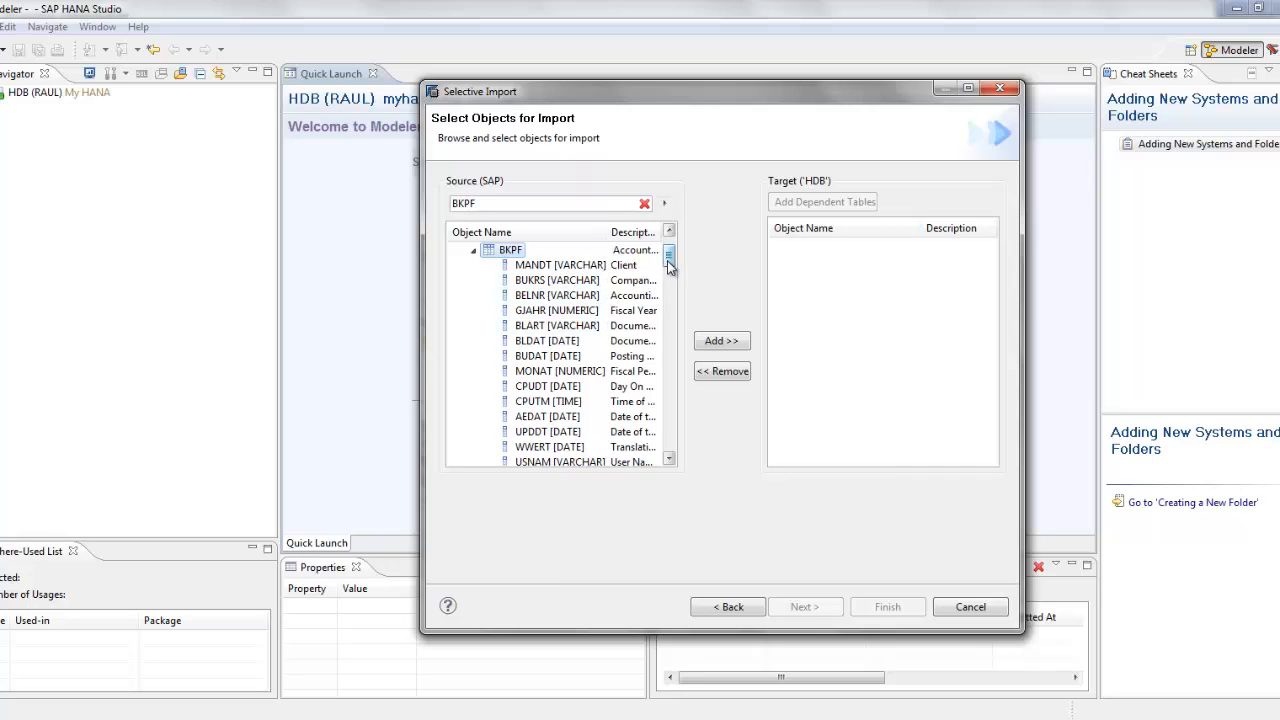
drag(669, 258, 668, 249)
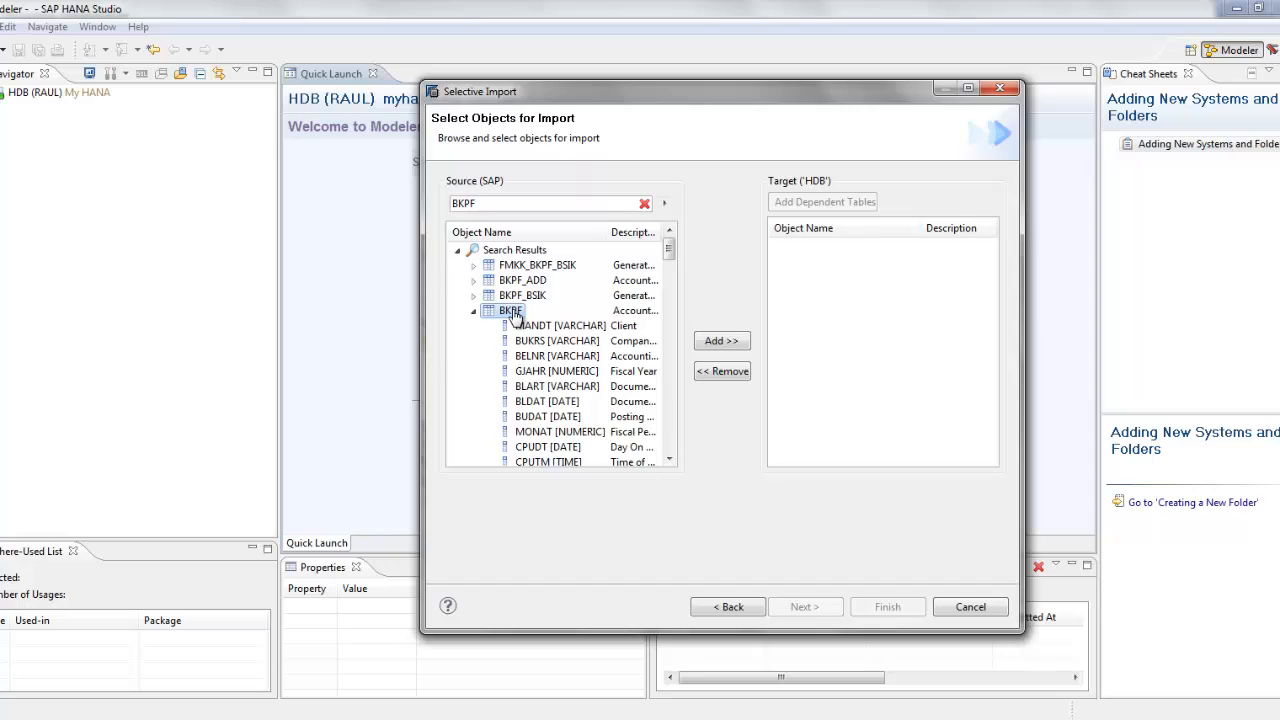
click(714, 339)
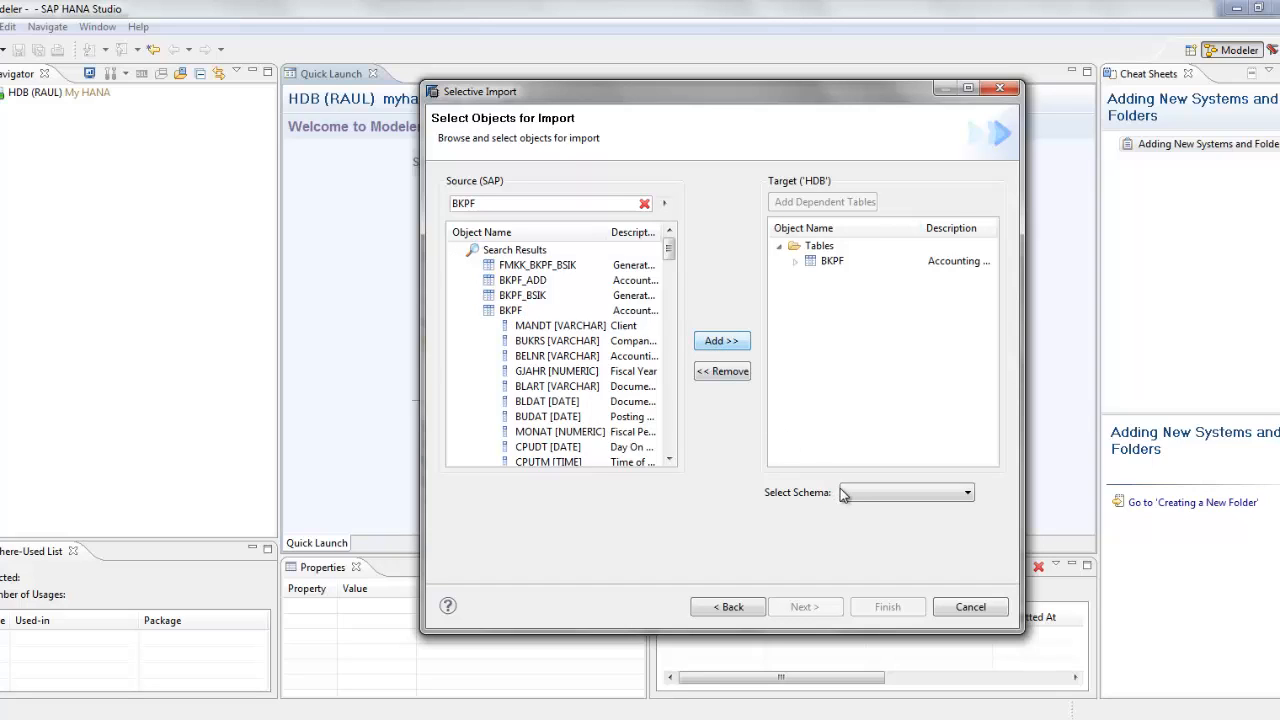
click(874, 496)
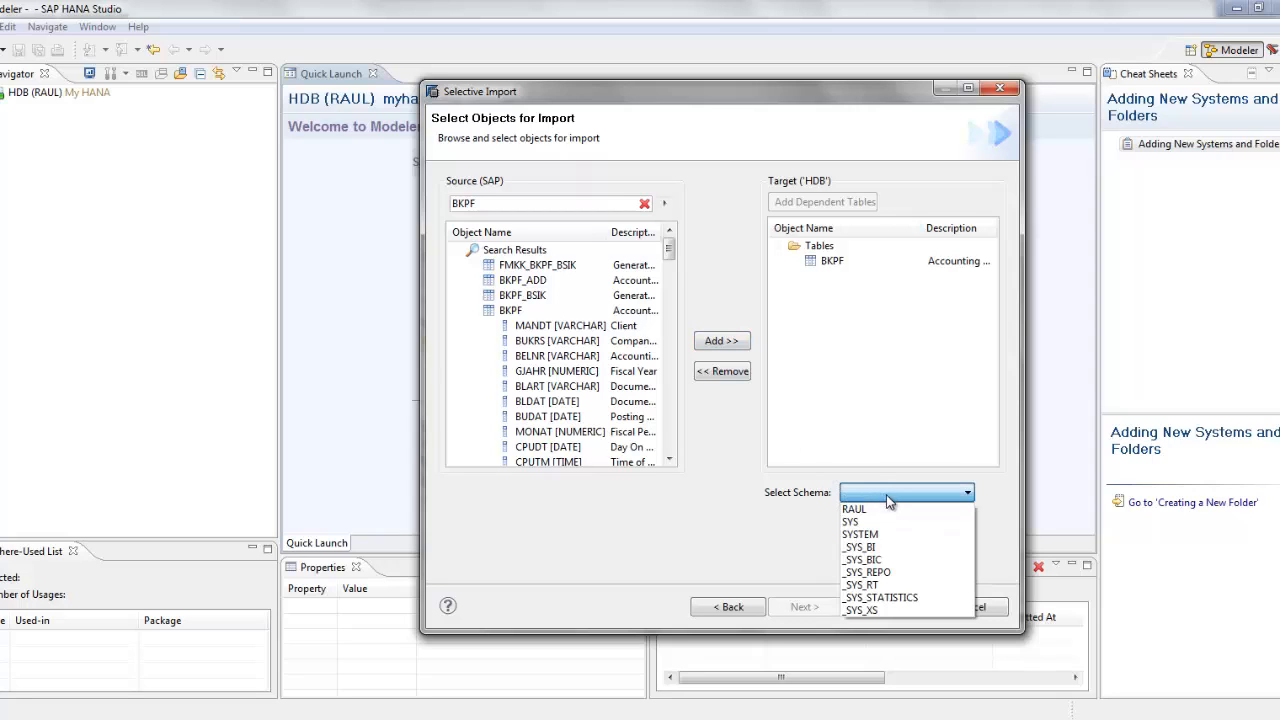
Step: Close the schema list without choosing a schema and cancel the Selective Import wizard
click(765, 546)
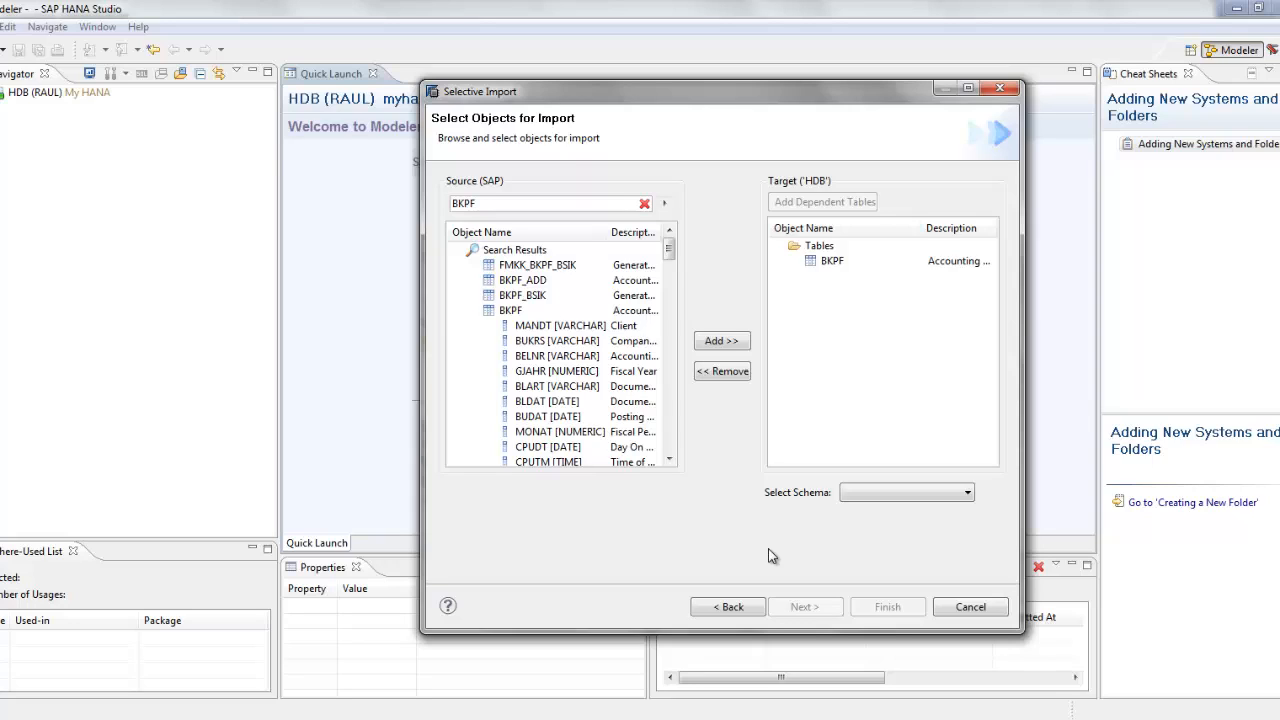
click(968, 607)
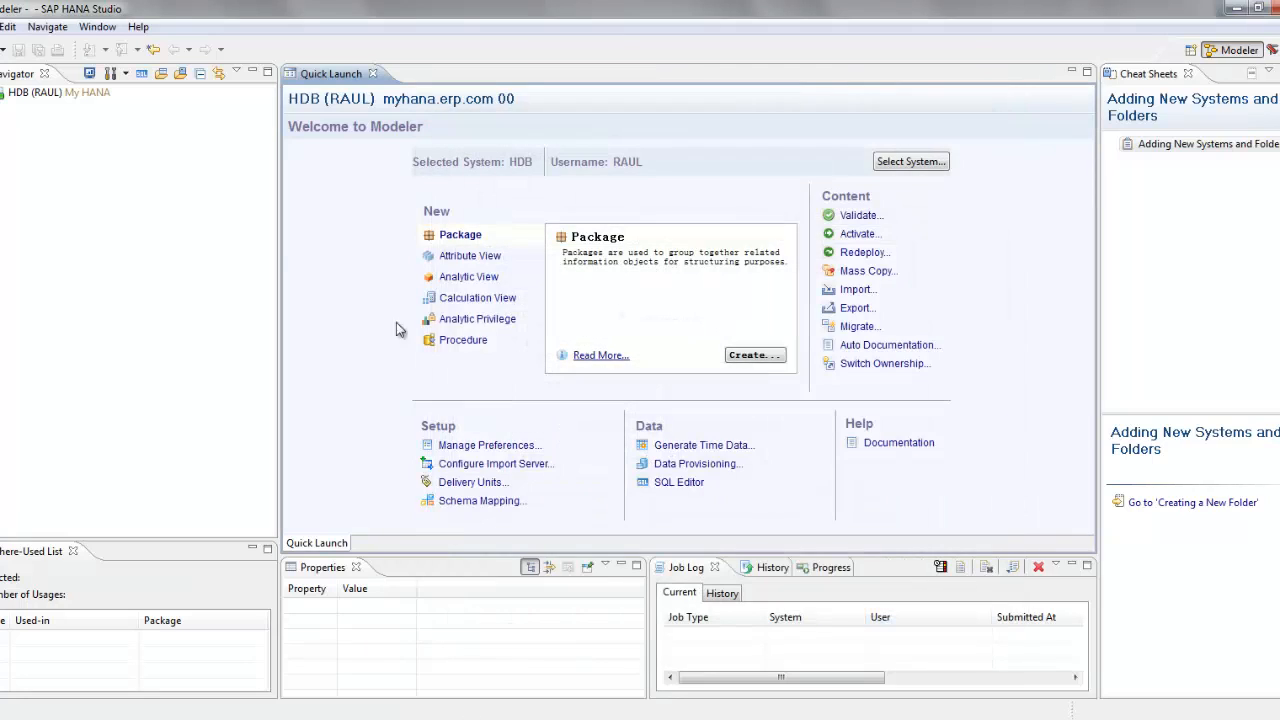
Step: Open a new SQL editor on the HDB (RAUL) system
click(50, 93)
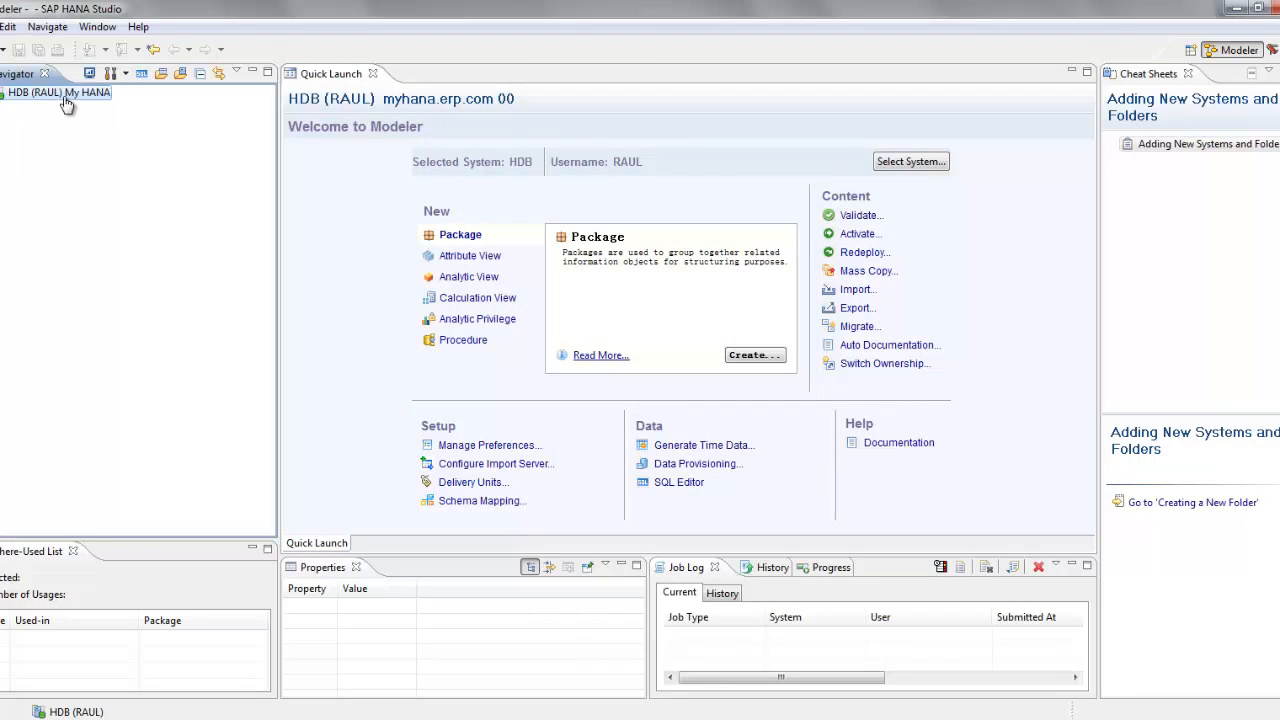
click(139, 78)
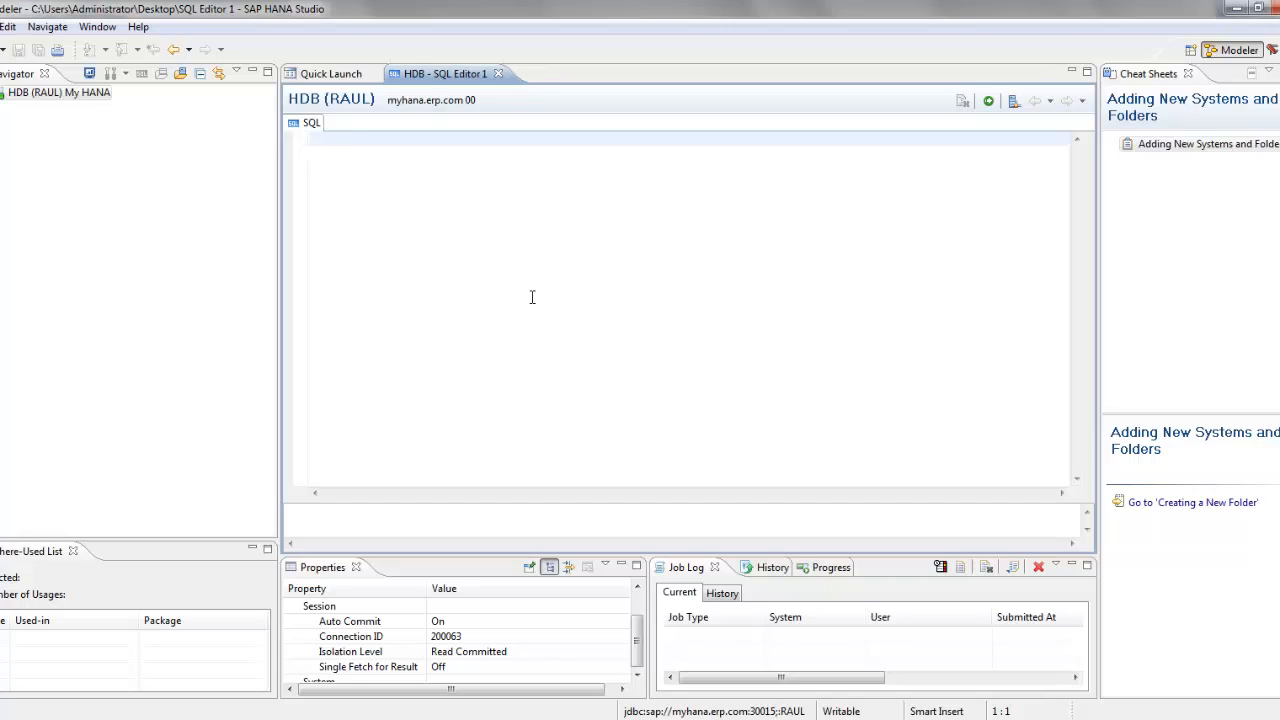
Step: Execute create schema "SAPERP" in the SQL editor
text(create schema)
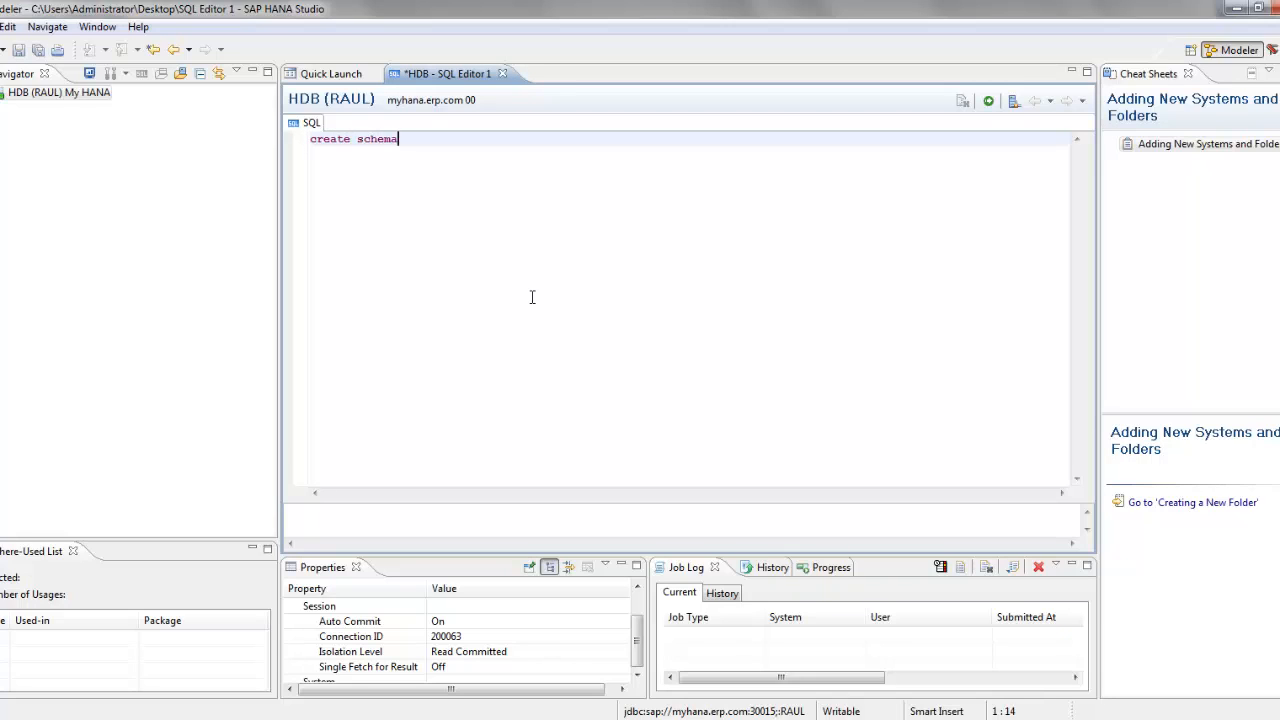
text( ")
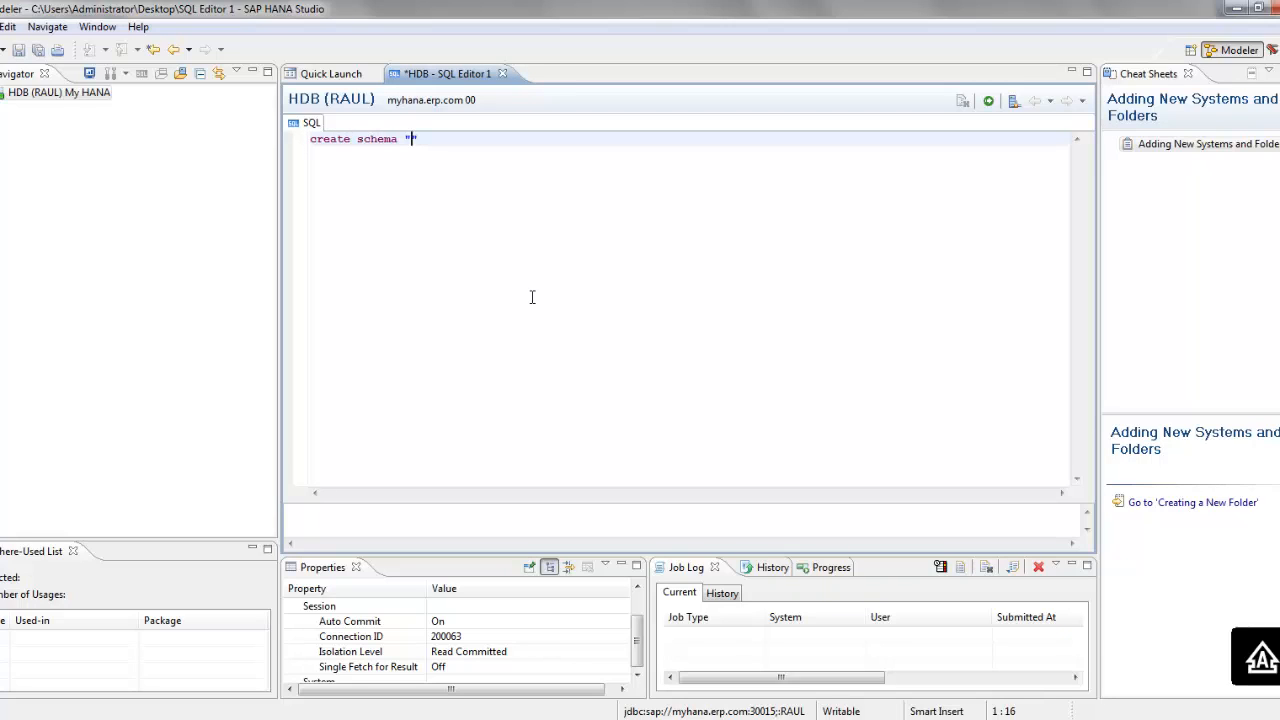
text(SAPERP")
click(988, 100)
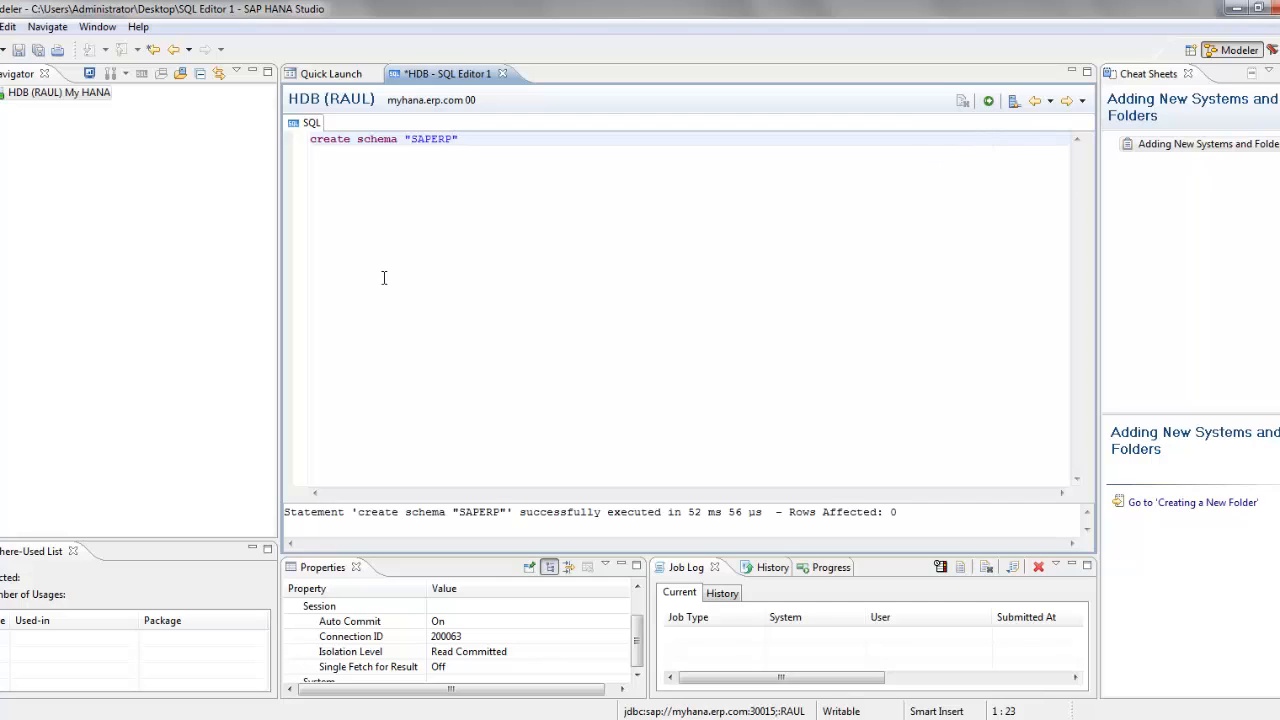
drag(351, 512, 477, 515)
click(480, 514)
Step: Expand HDB > Catalog to show the new SAPERP schema, then return to the Modeler welcome page
click(0, 93)
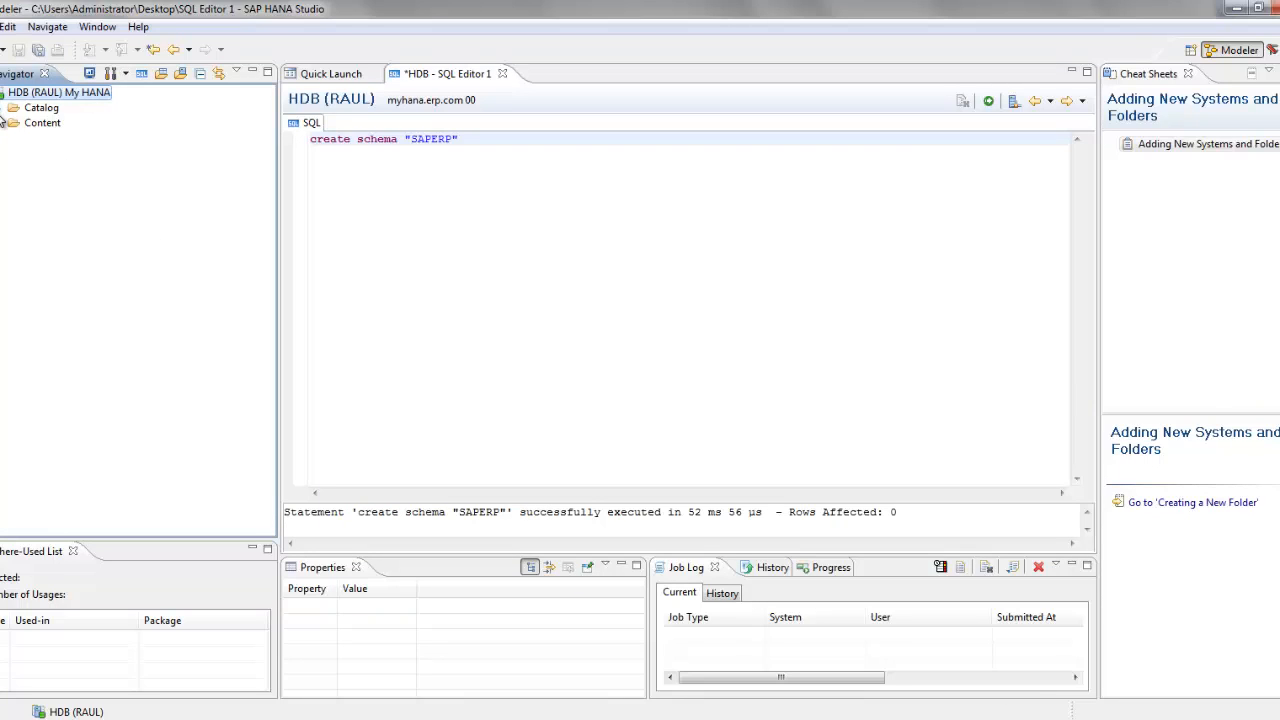
click(3, 108)
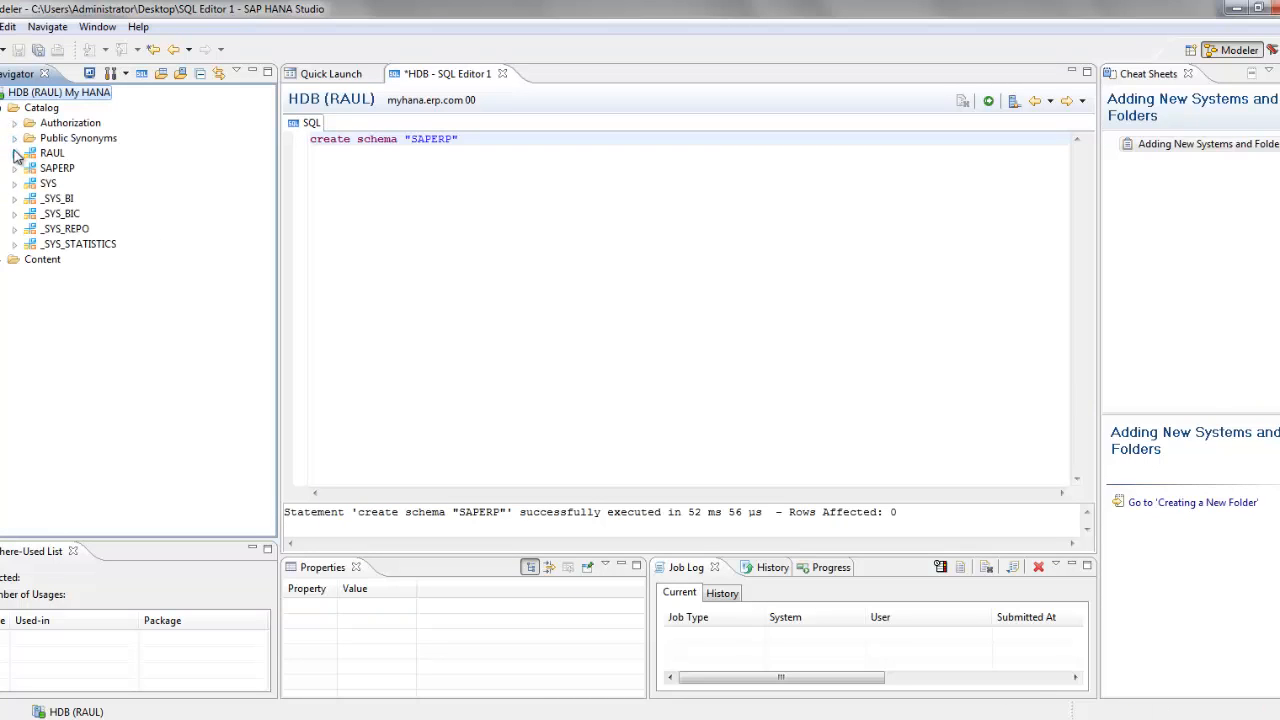
click(46, 170)
click(15, 168)
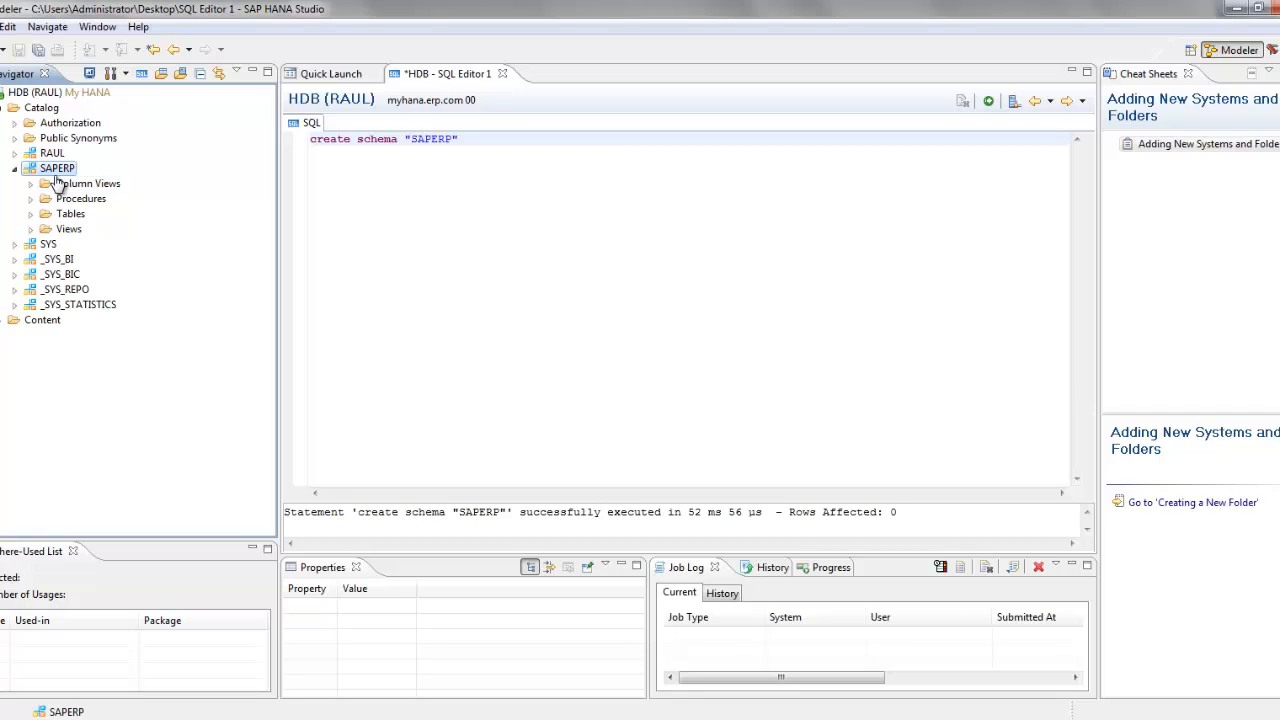
click(342, 76)
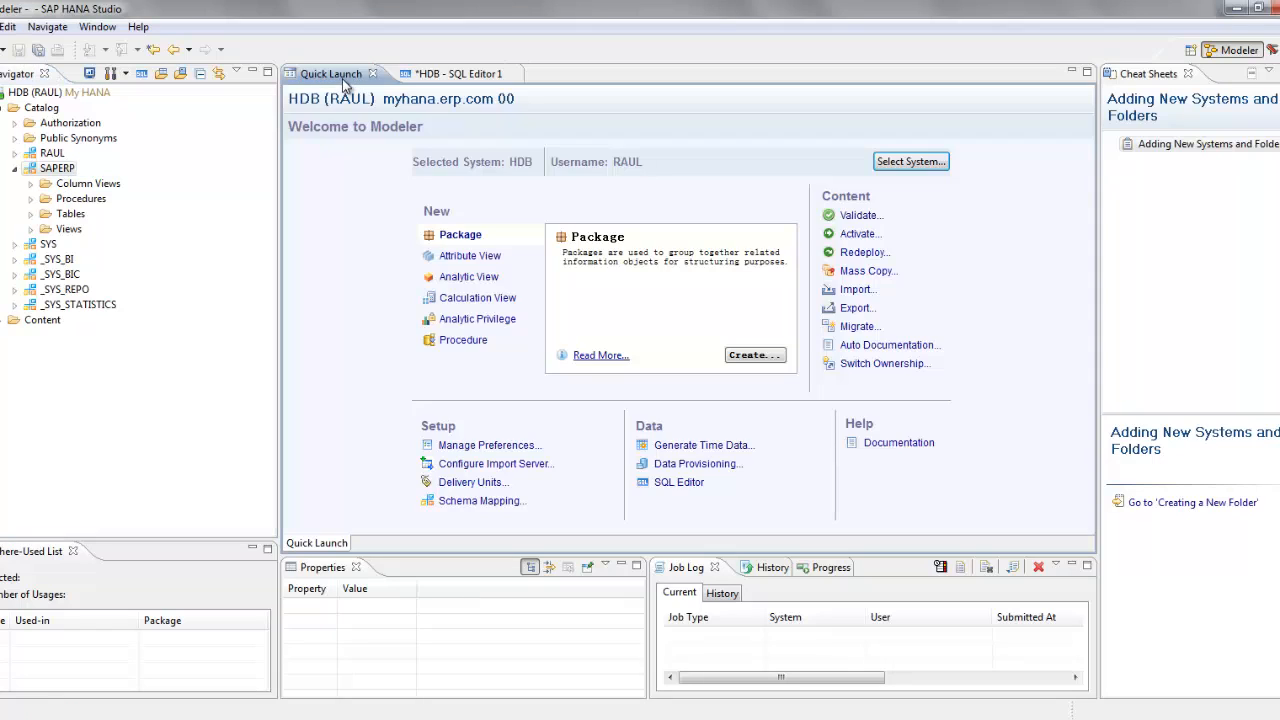
Step: Start a Selective Import of Metadata and search the SAP source for BKPF
click(860, 291)
double_click(558, 341)
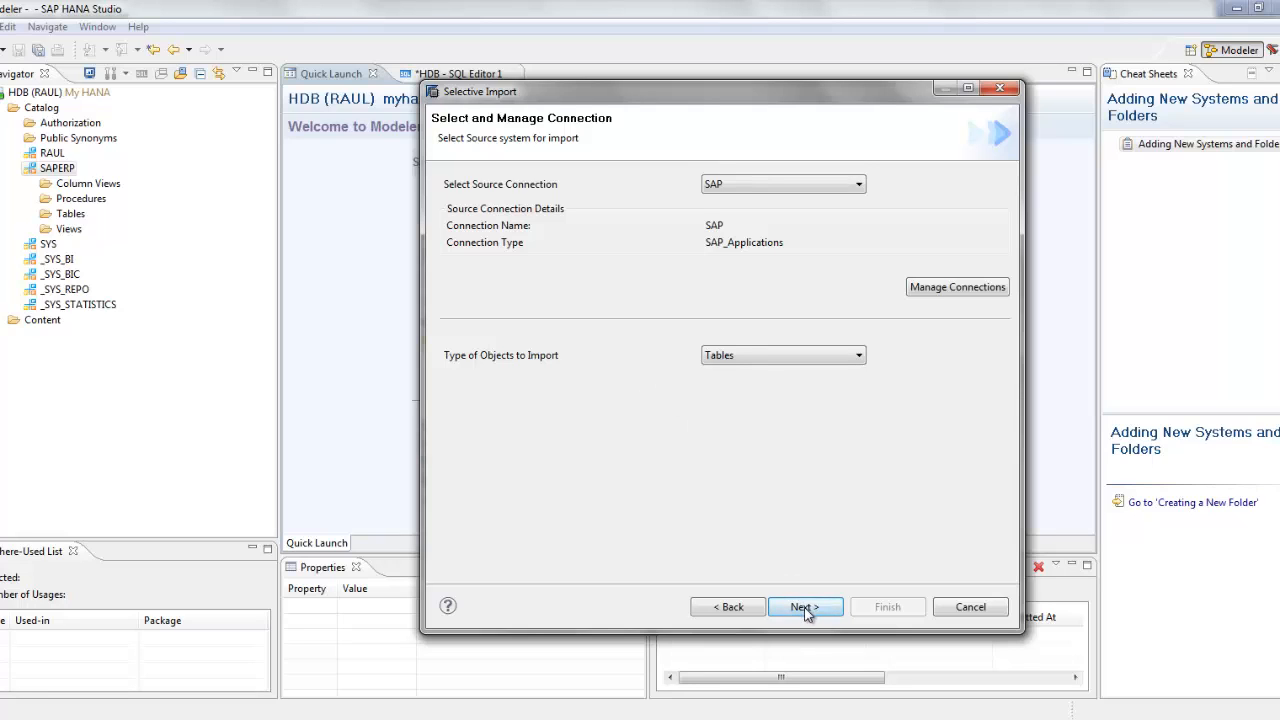
click(806, 607)
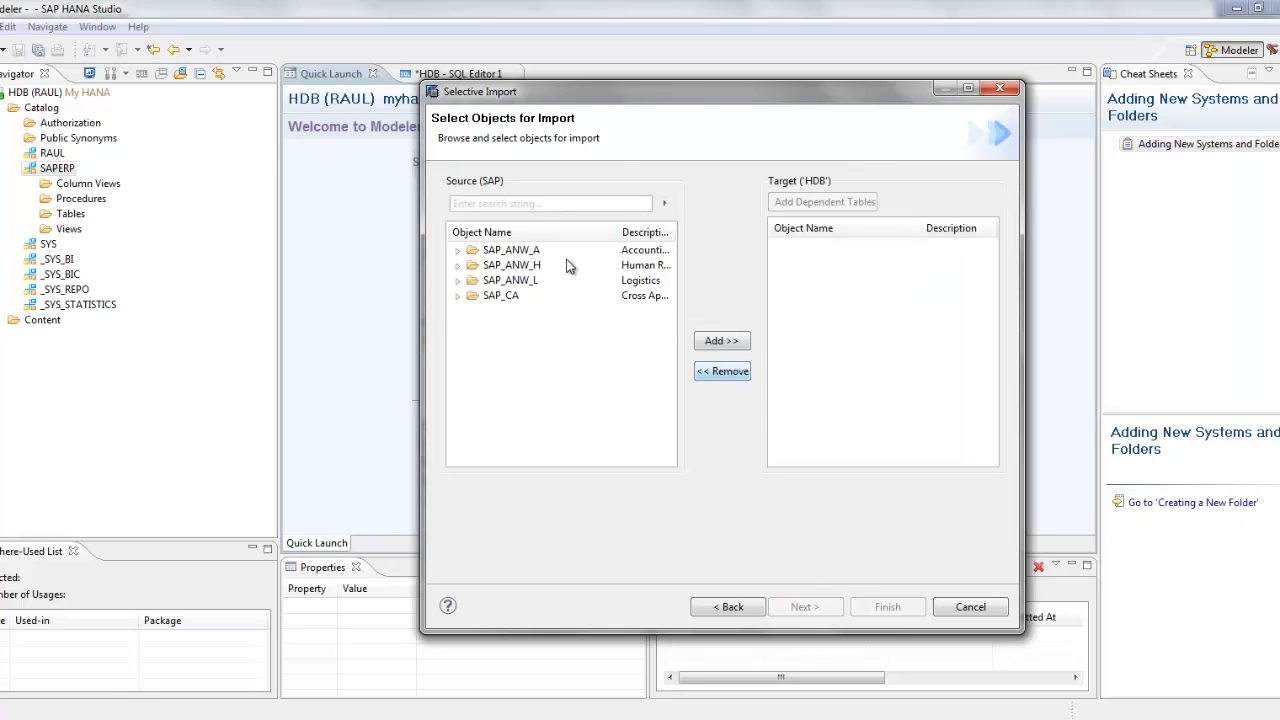
click(525, 204)
text(BKPF)
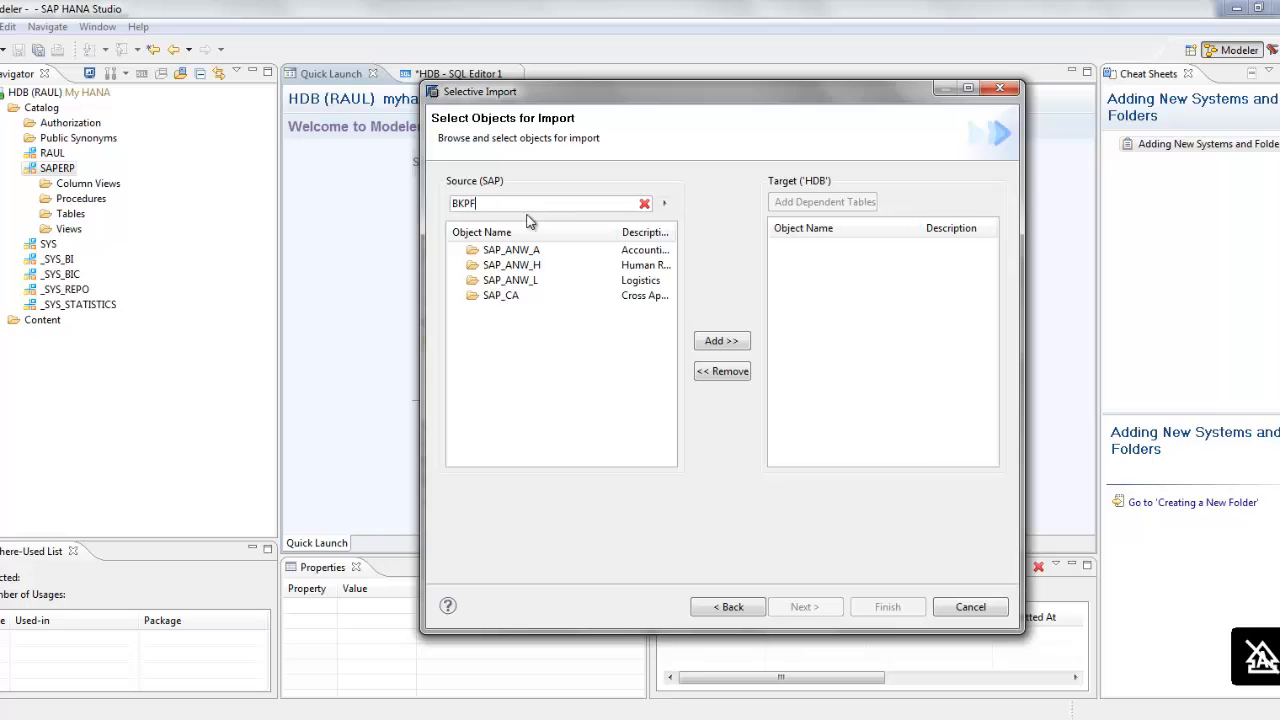
click(663, 205)
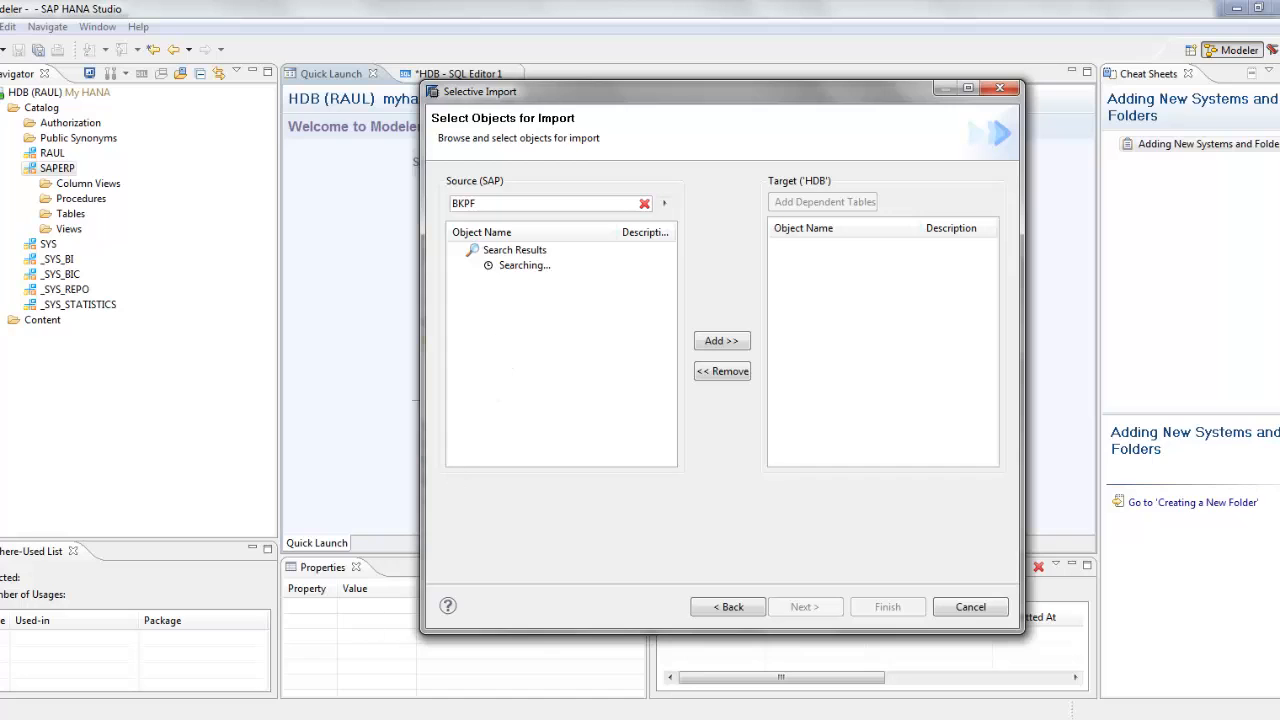
click(421, 647)
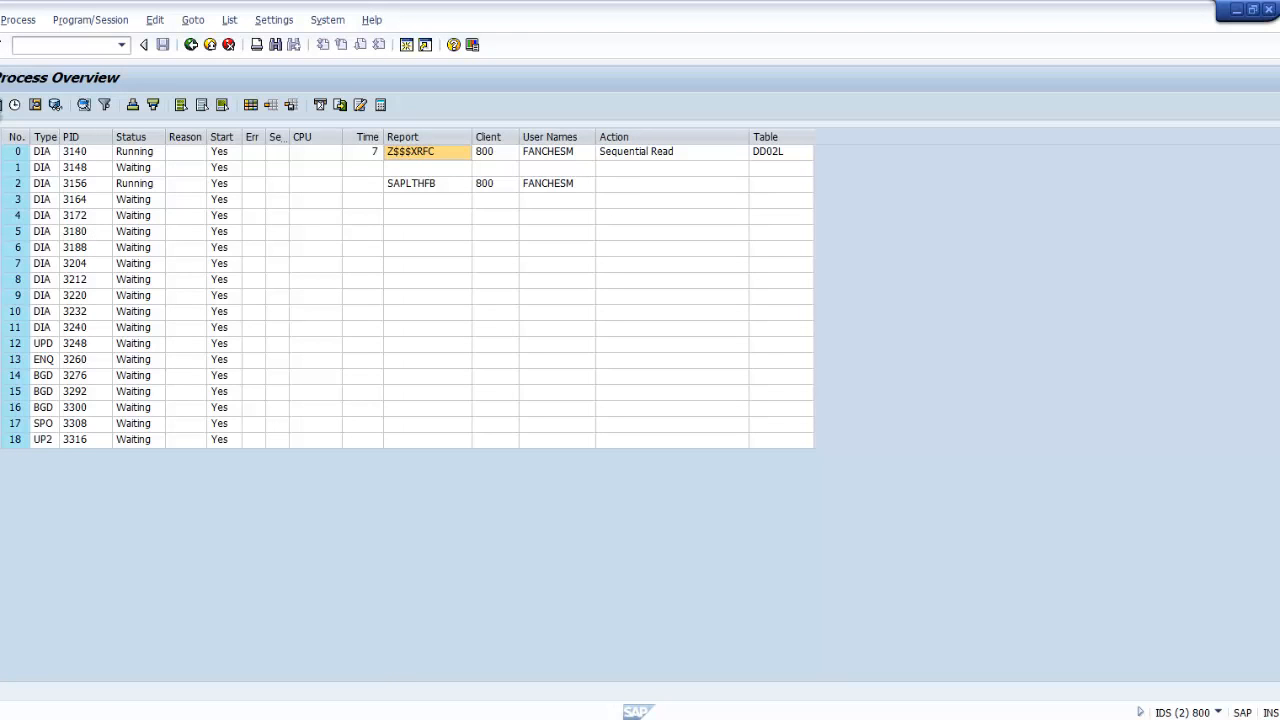
Step: Refresh the work process list repeatedly while Z$$$XRFC runs in work process 0
click(8, 114)
click(8, 114)
click(10, 114)
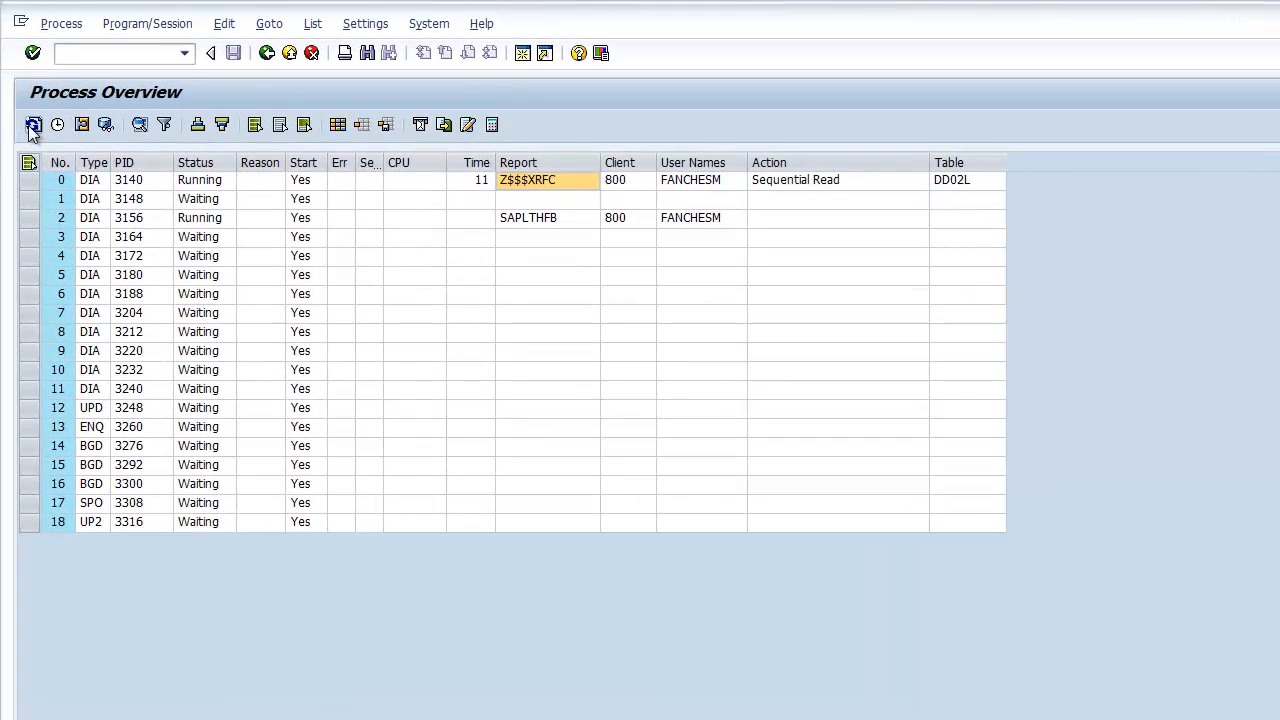
click(33, 126)
click(33, 126)
click(33, 126)
click(33, 126)
click(33, 126)
click(33, 126)
click(33, 126)
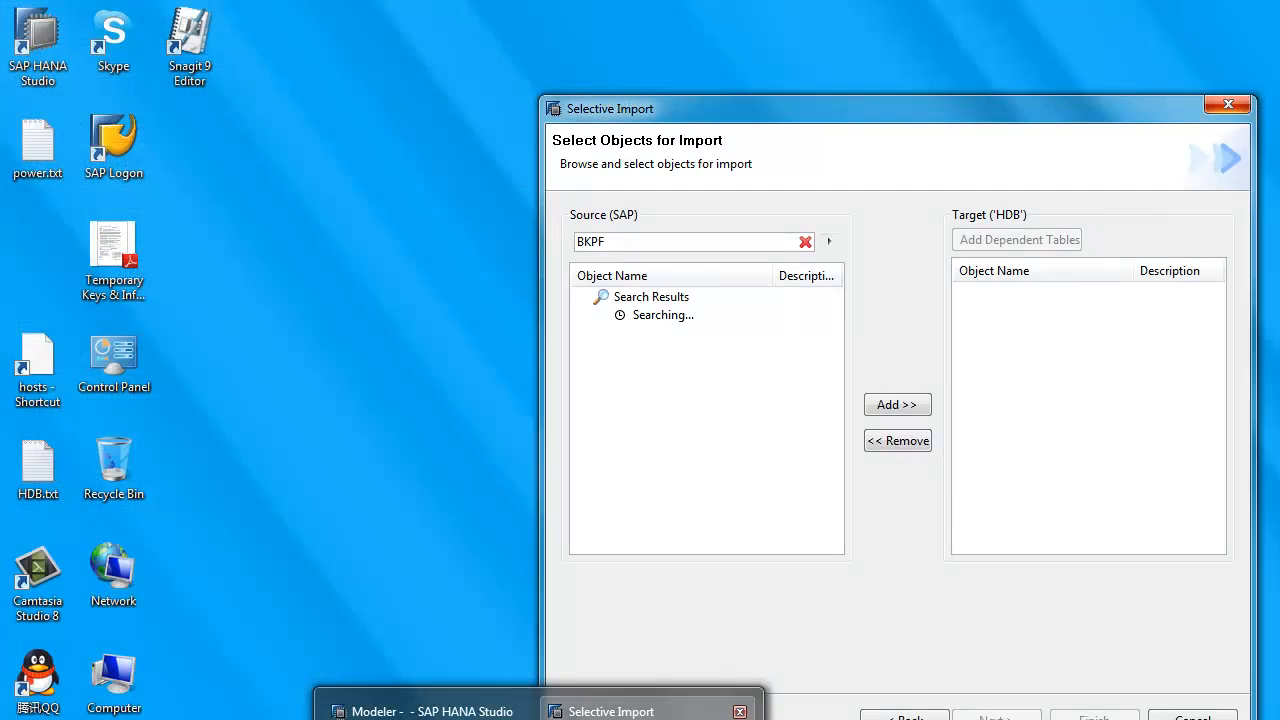
Step: Check the stalled HANA import dialog, then refresh the Process Overview again
click(611, 711)
drag(678, 111, 676, 90)
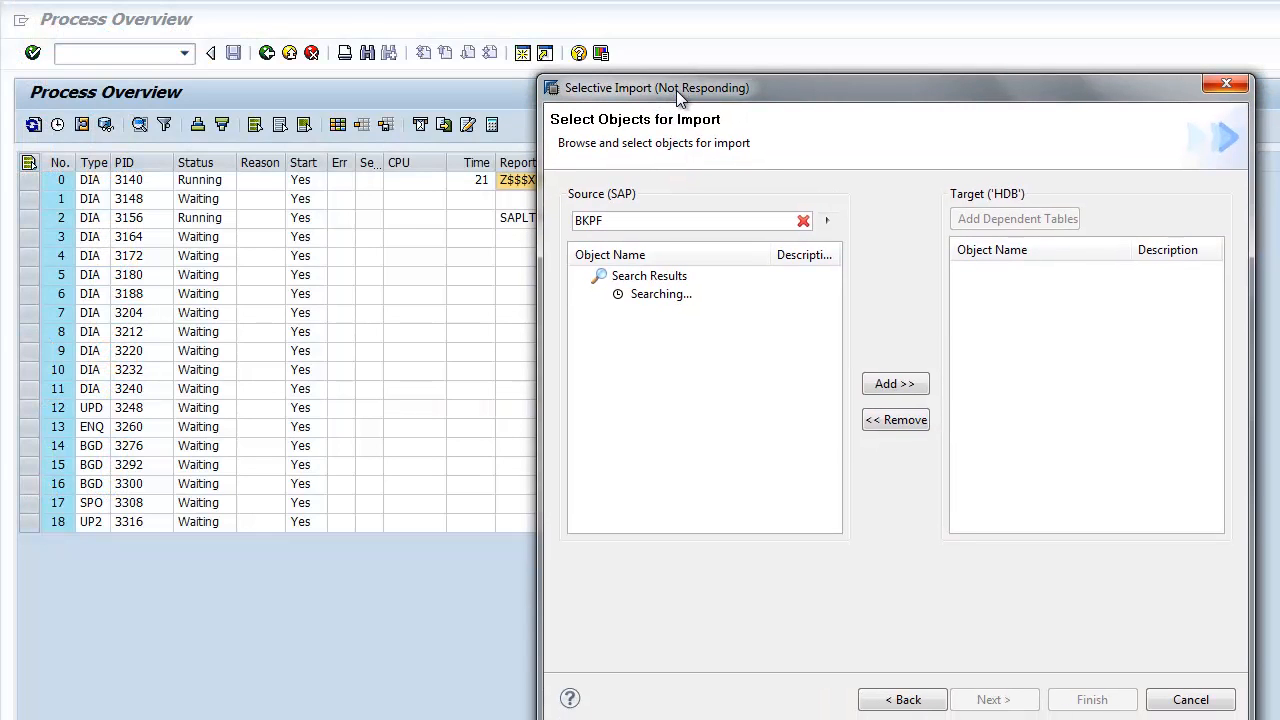
click(405, 277)
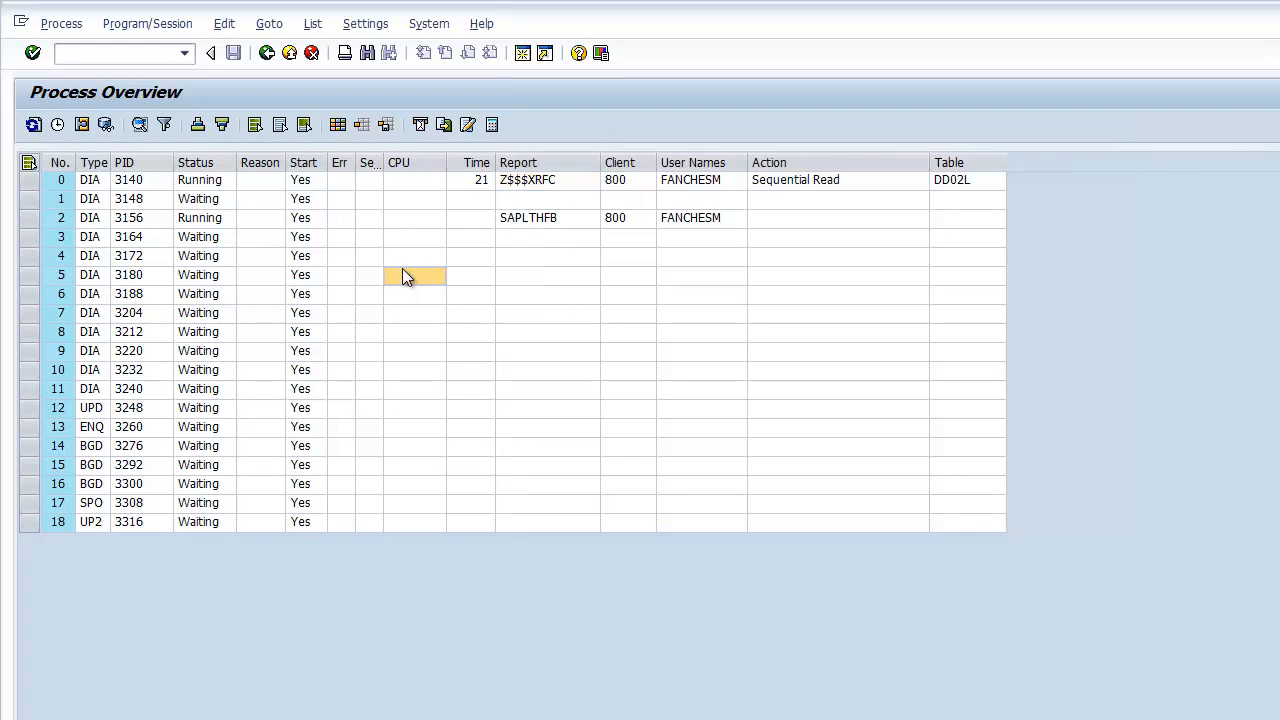
click(33, 125)
click(33, 125)
click(33, 125)
click(33, 125)
Step: Keep refreshing until work process 0 returns to Waiting
mouse_move(539, 719)
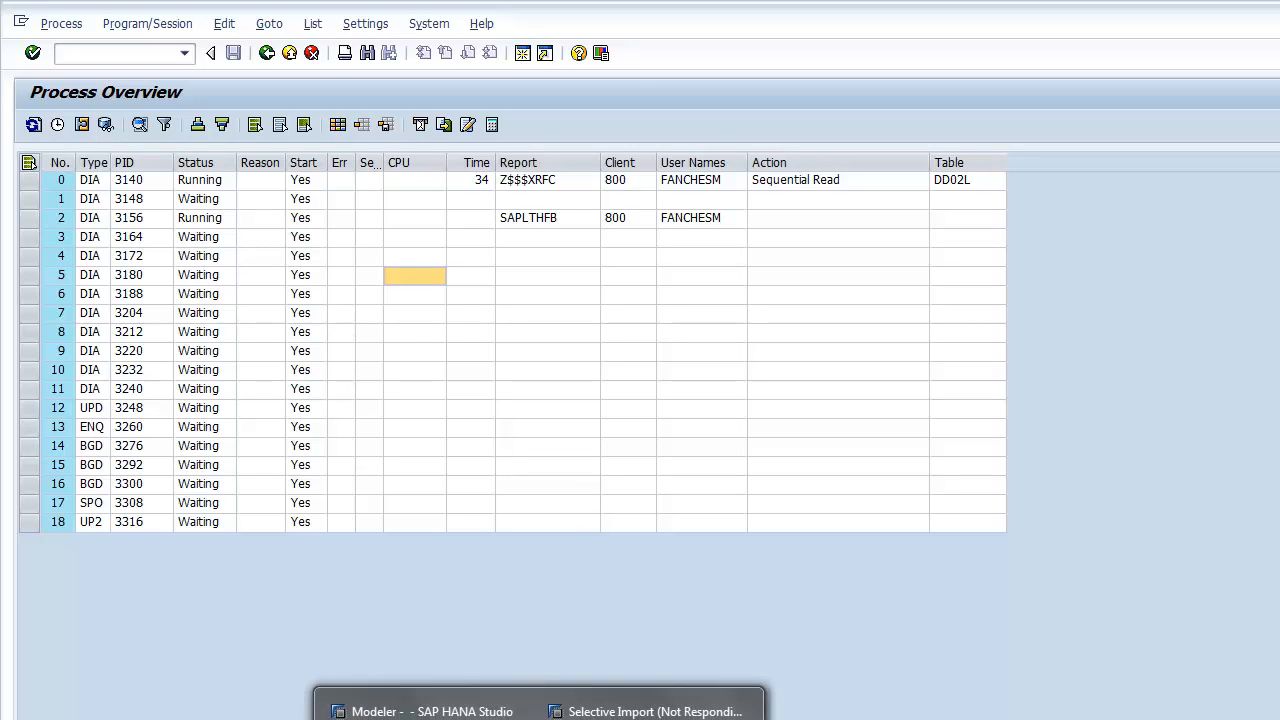
click(425, 450)
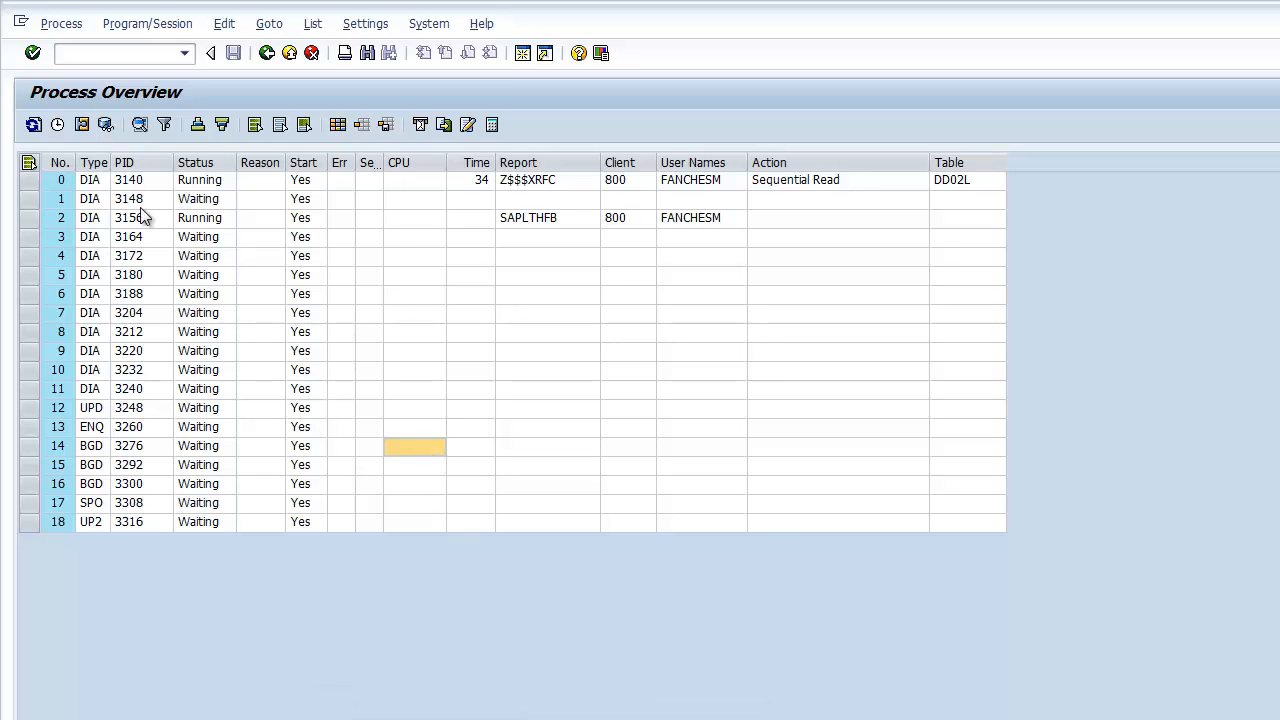
click(33, 125)
click(34, 127)
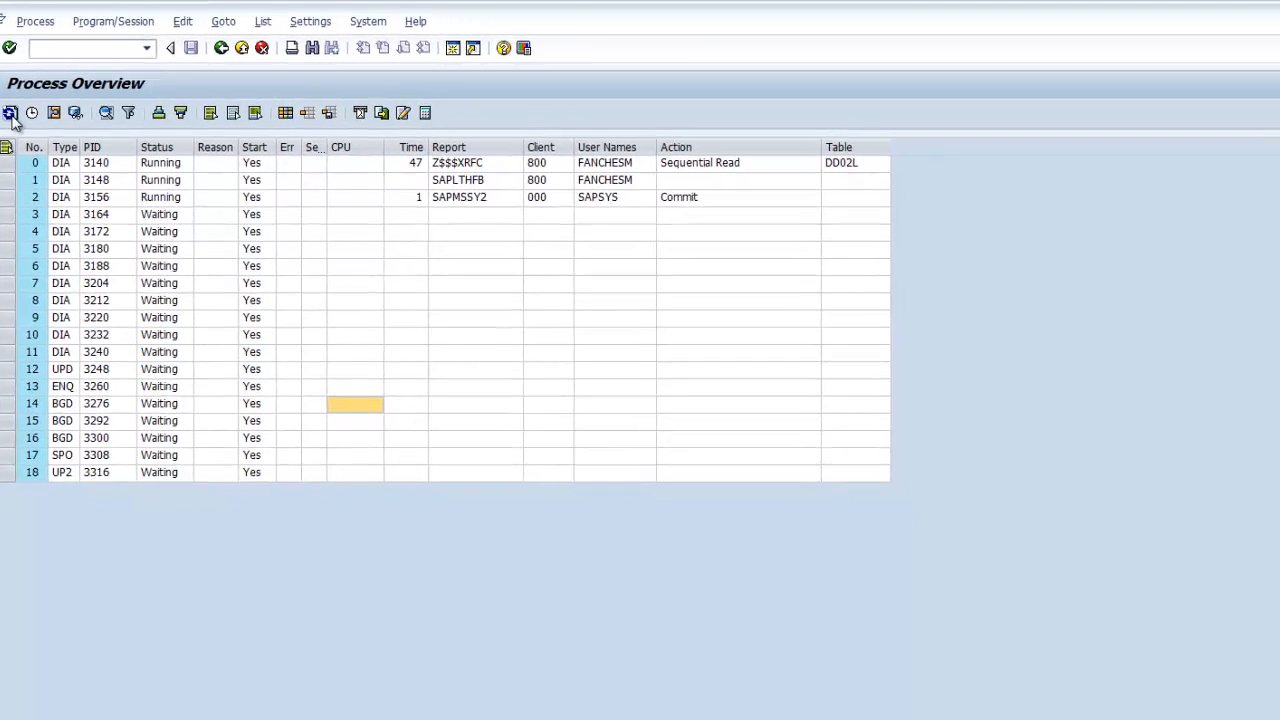
click(12, 115)
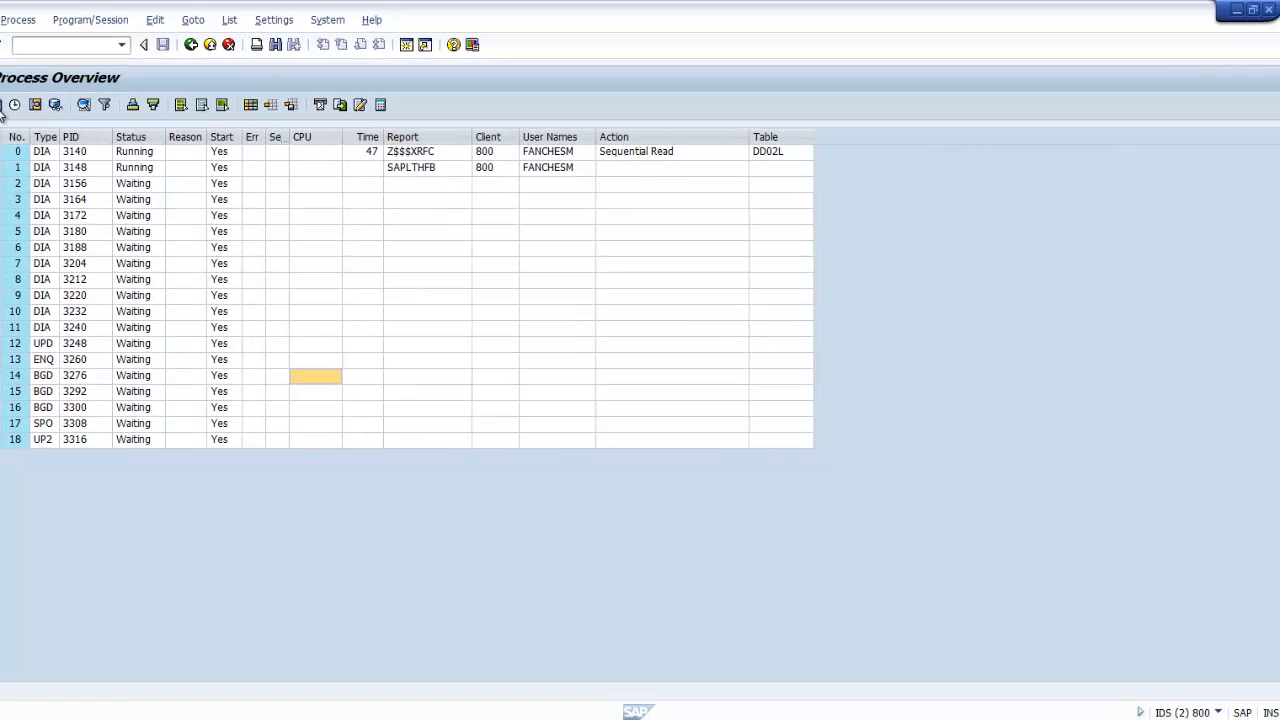
click(12, 115)
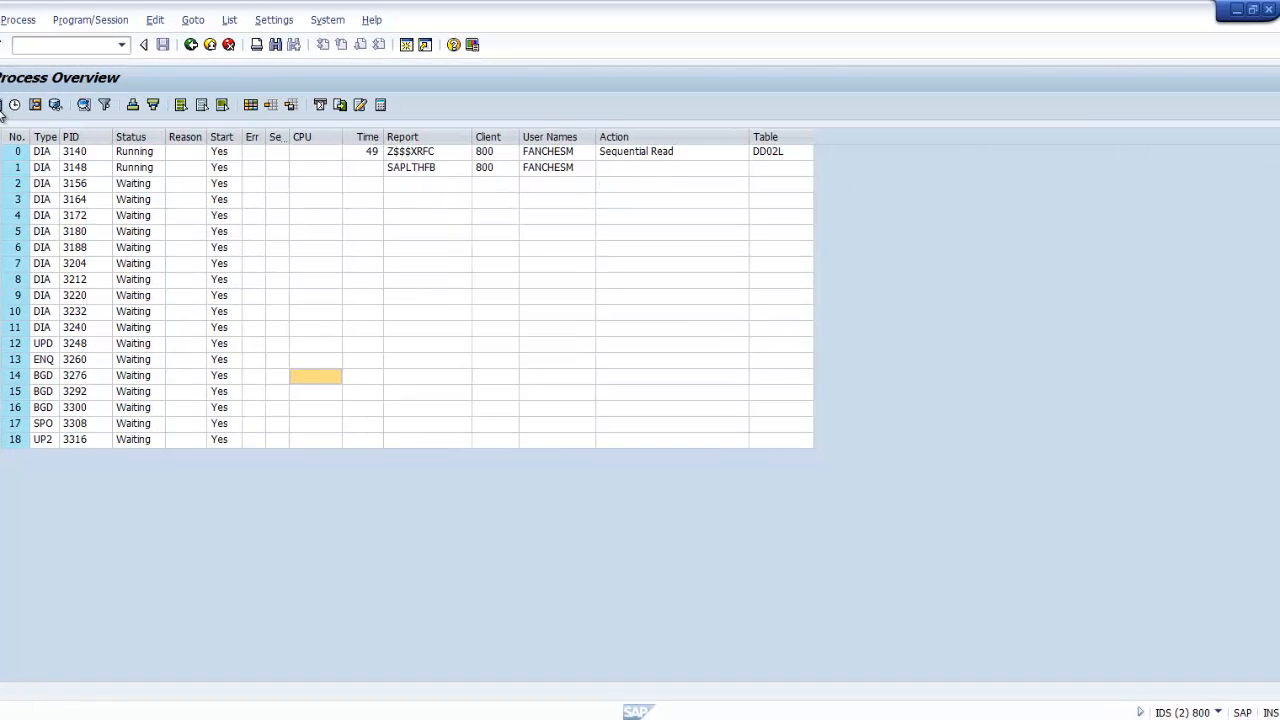
click(2, 112)
click(2, 112)
click(2, 112)
click(2, 112)
click(2, 112)
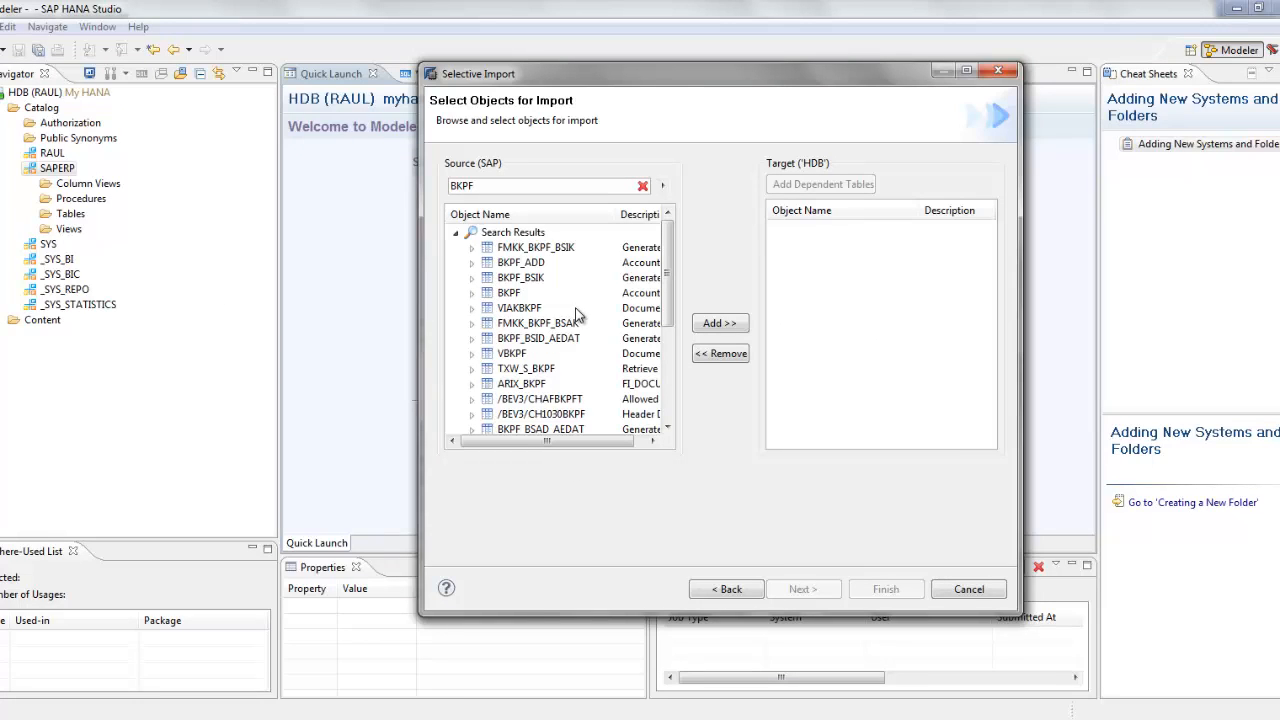
Step: Add BKPF to the import targets with target schema SAPERP and continue to Object validation
click(510, 293)
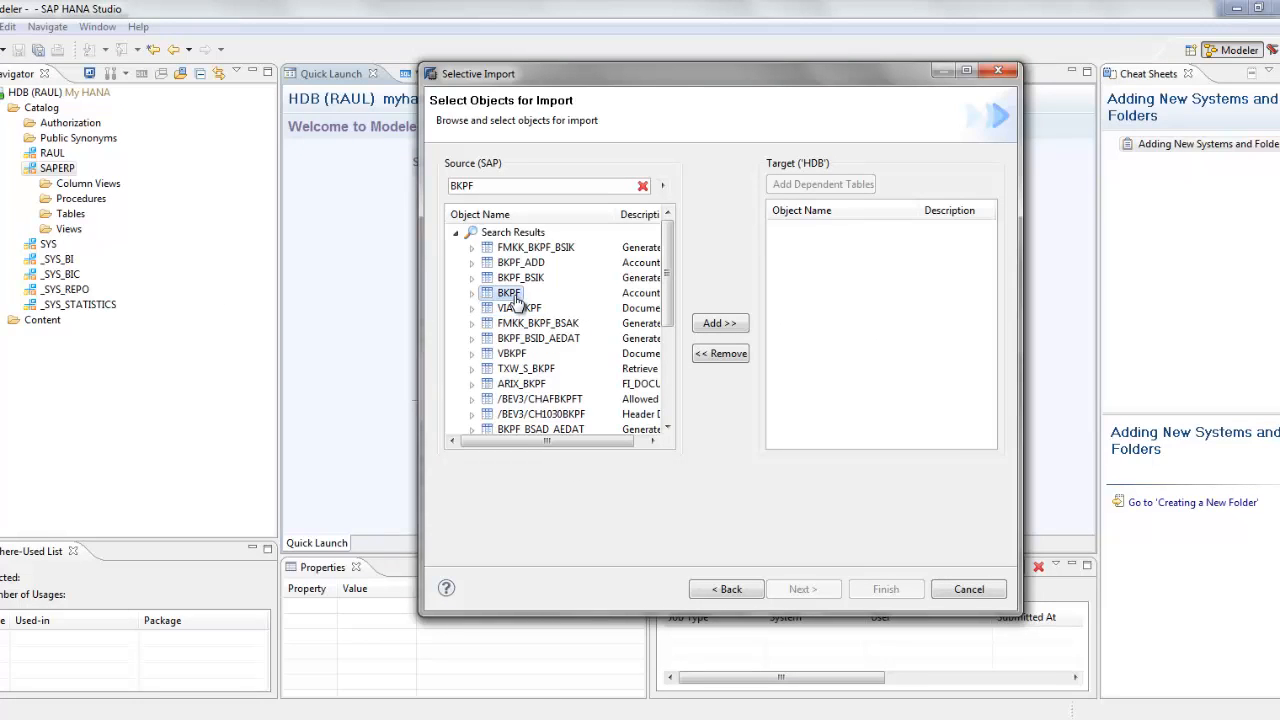
click(716, 322)
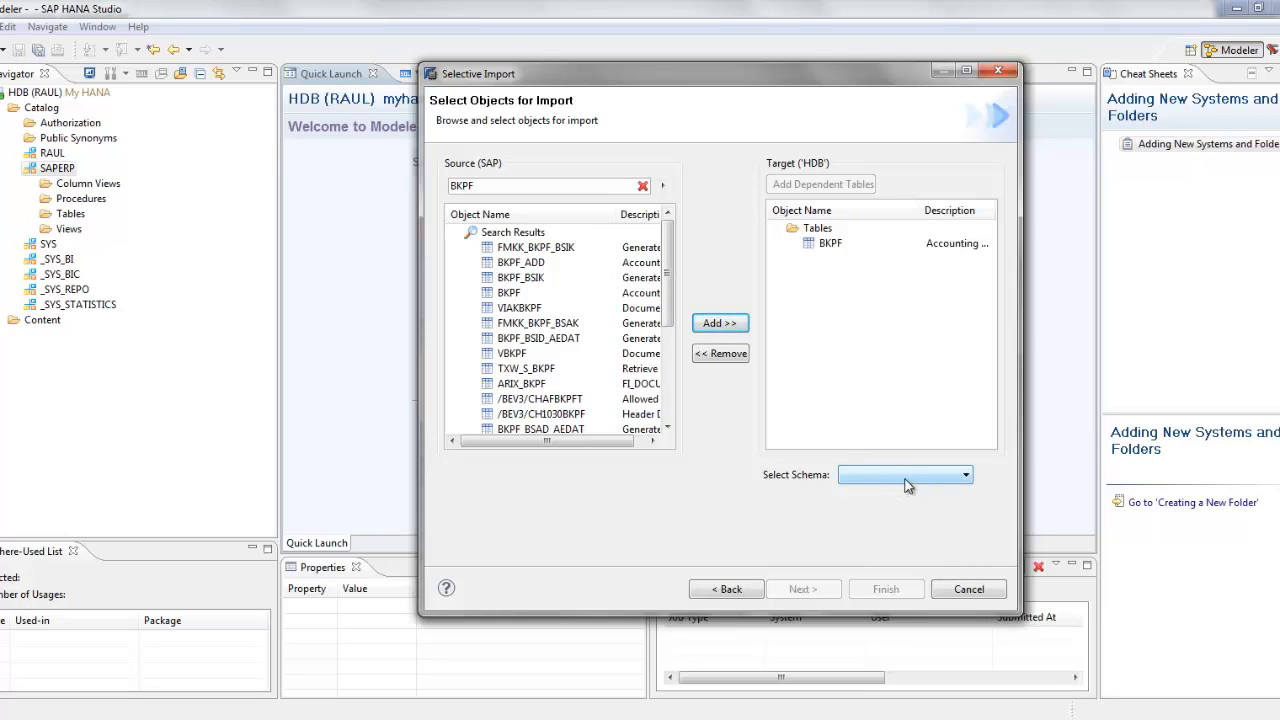
click(895, 480)
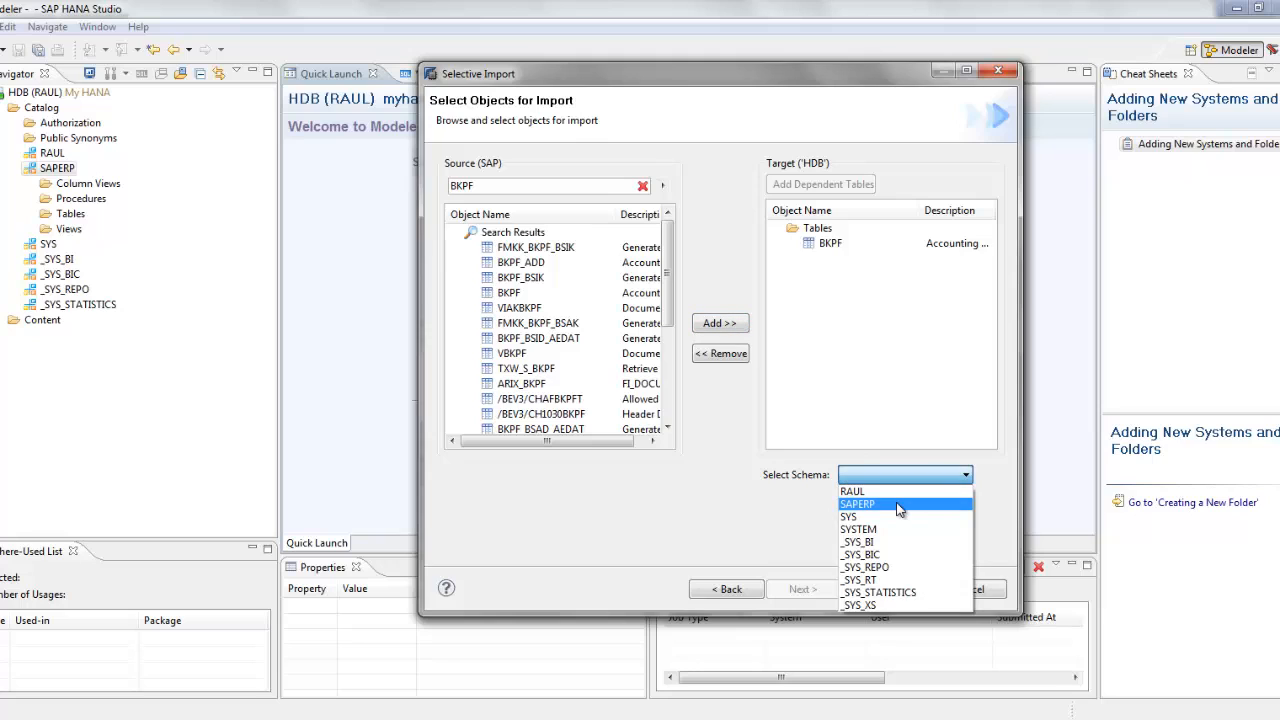
click(897, 505)
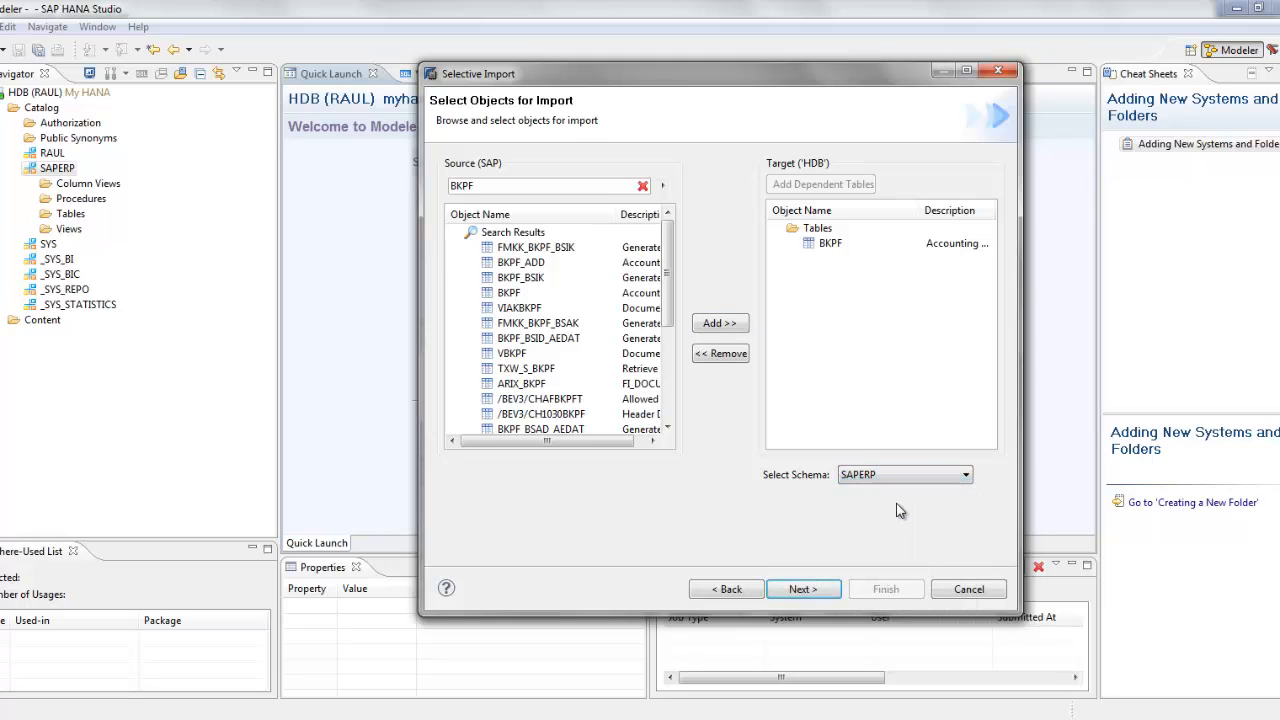
click(822, 588)
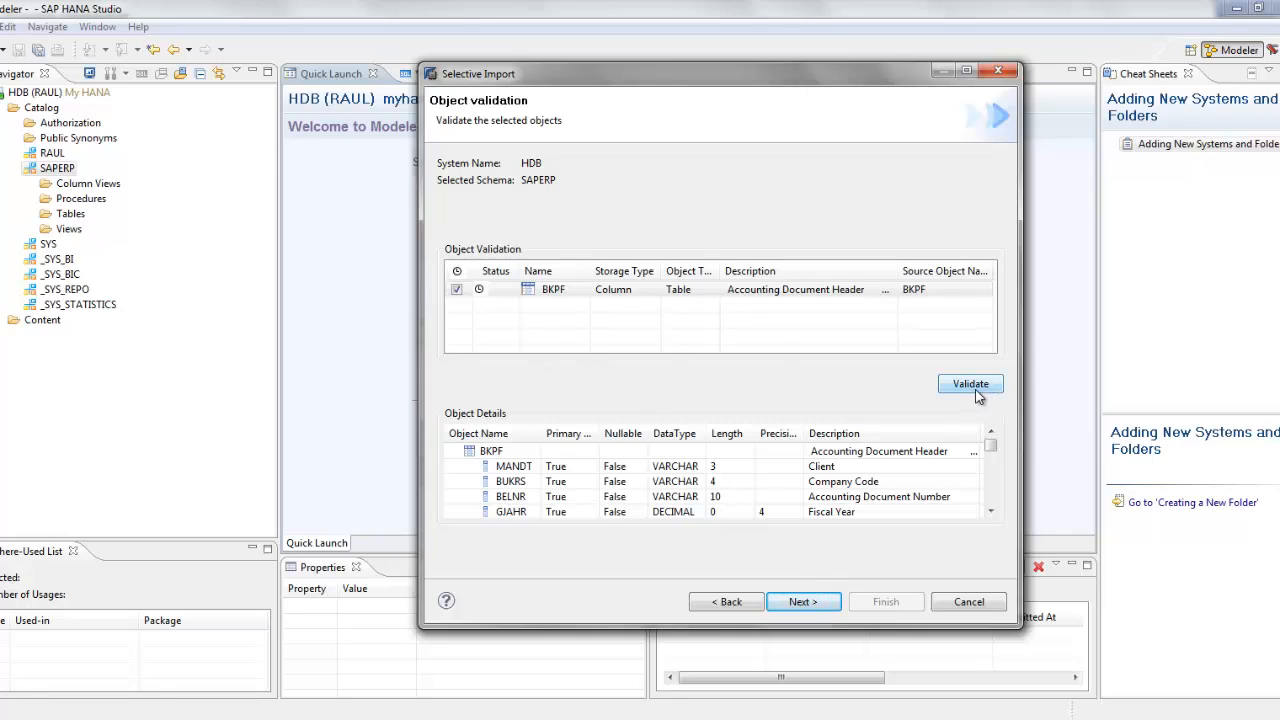
Step: Validate BKPF, review its Object Details and the Summary, and finish the import into SAPERP
click(977, 394)
click(482, 293)
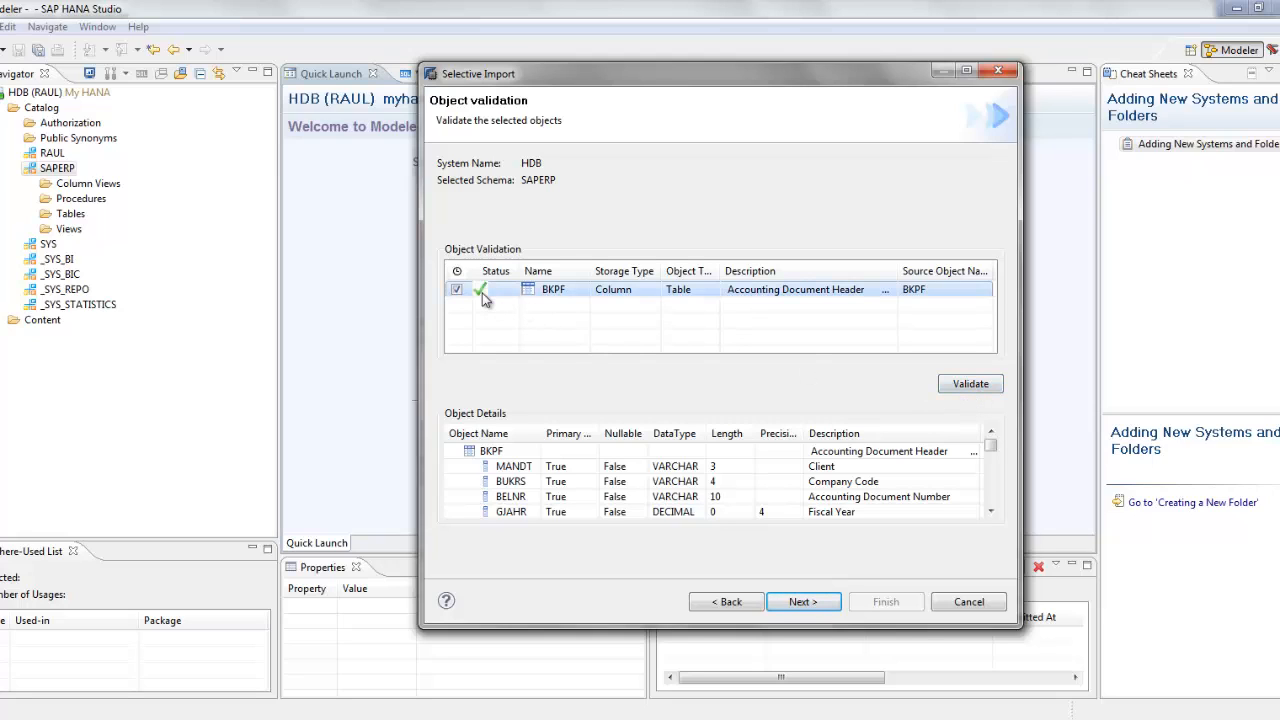
mouse_move(483, 298)
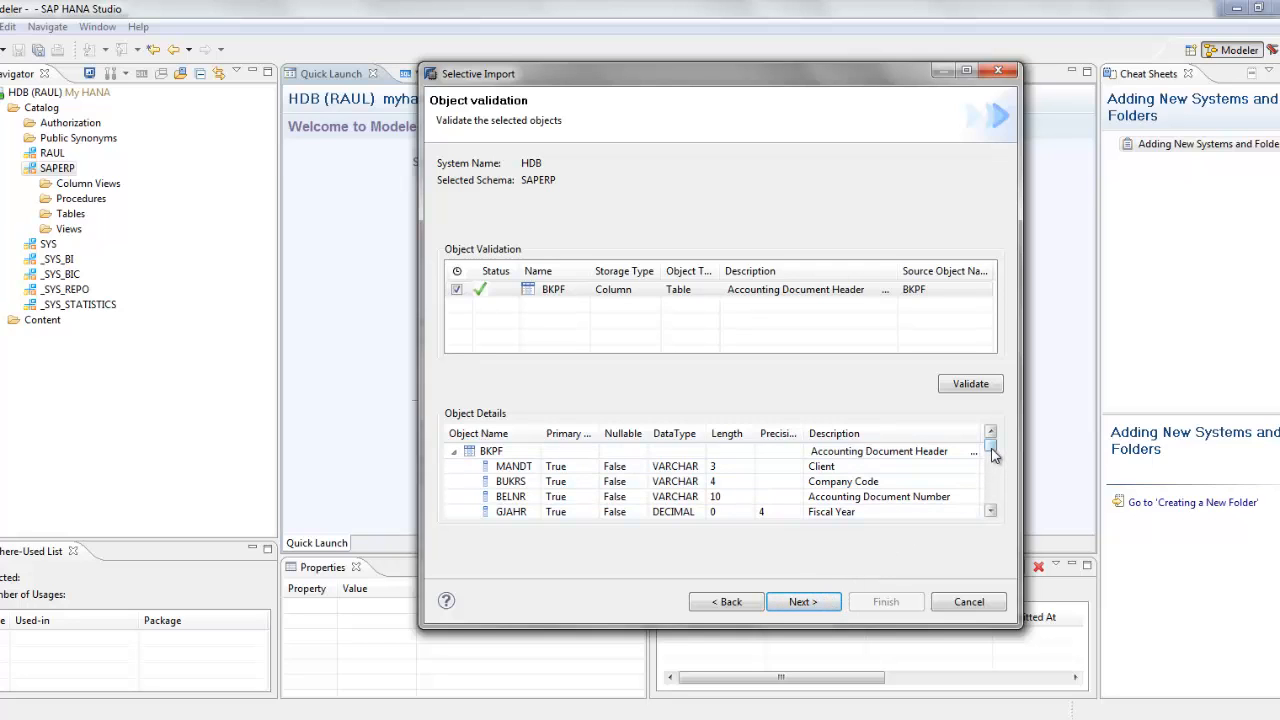
drag(992, 452, 990, 503)
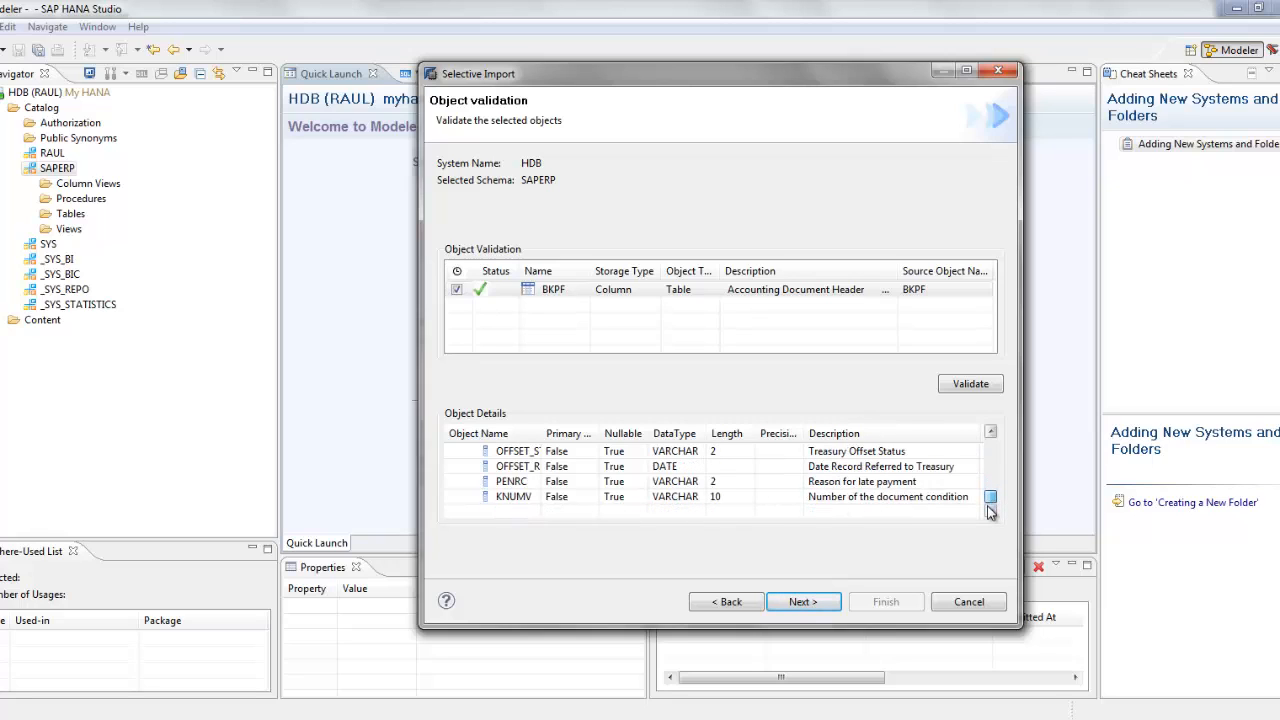
click(813, 606)
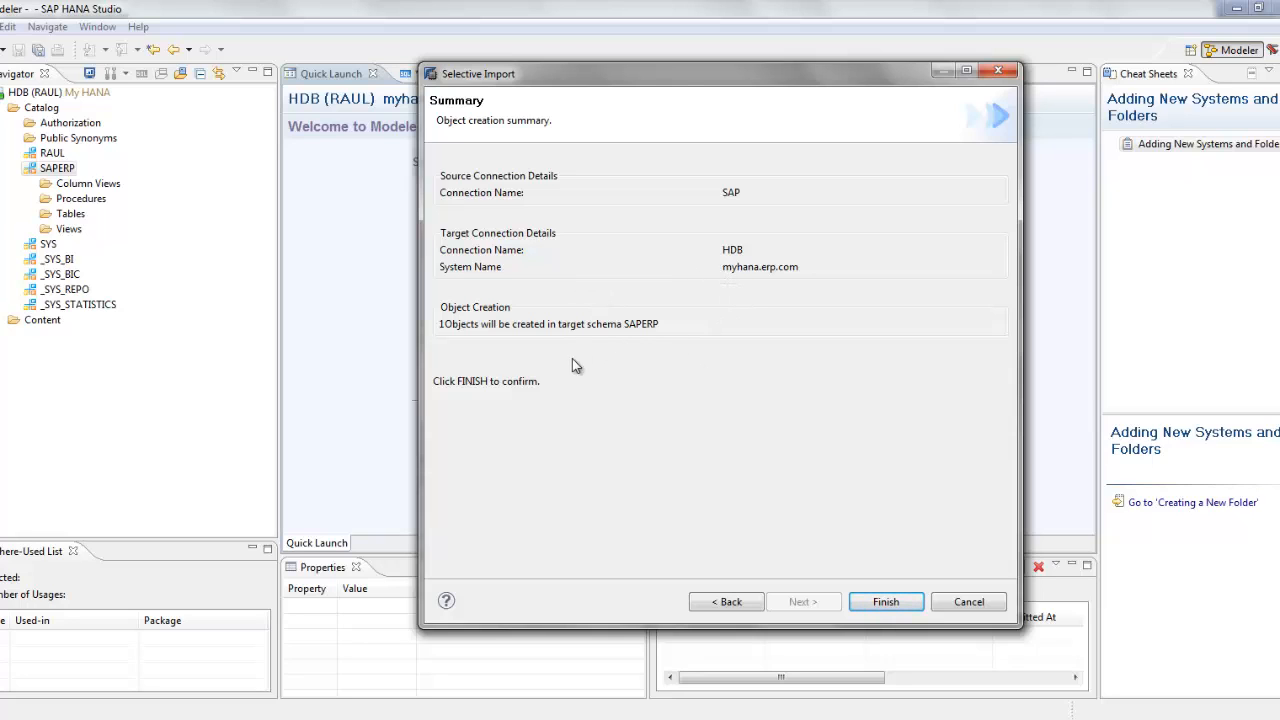
click(870, 604)
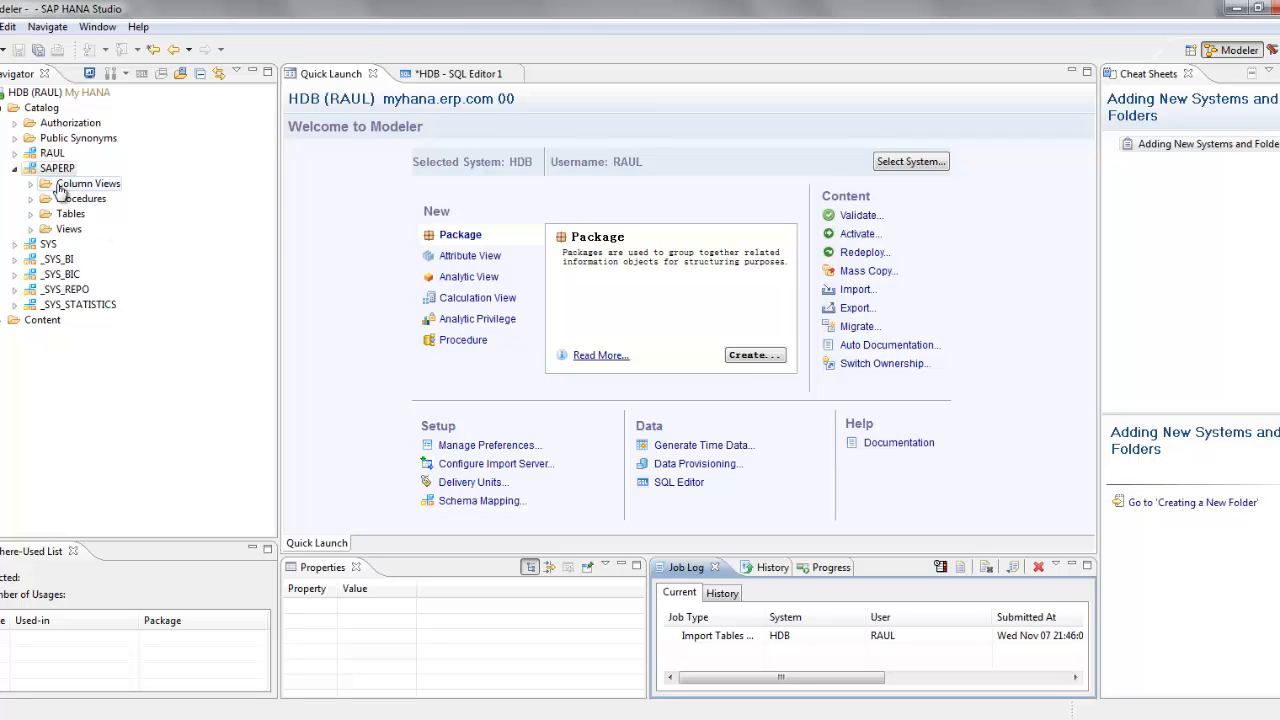
Step: Open the BKPF table definition under SAPERP > Tables and scroll through its 99 columns
click(30, 214)
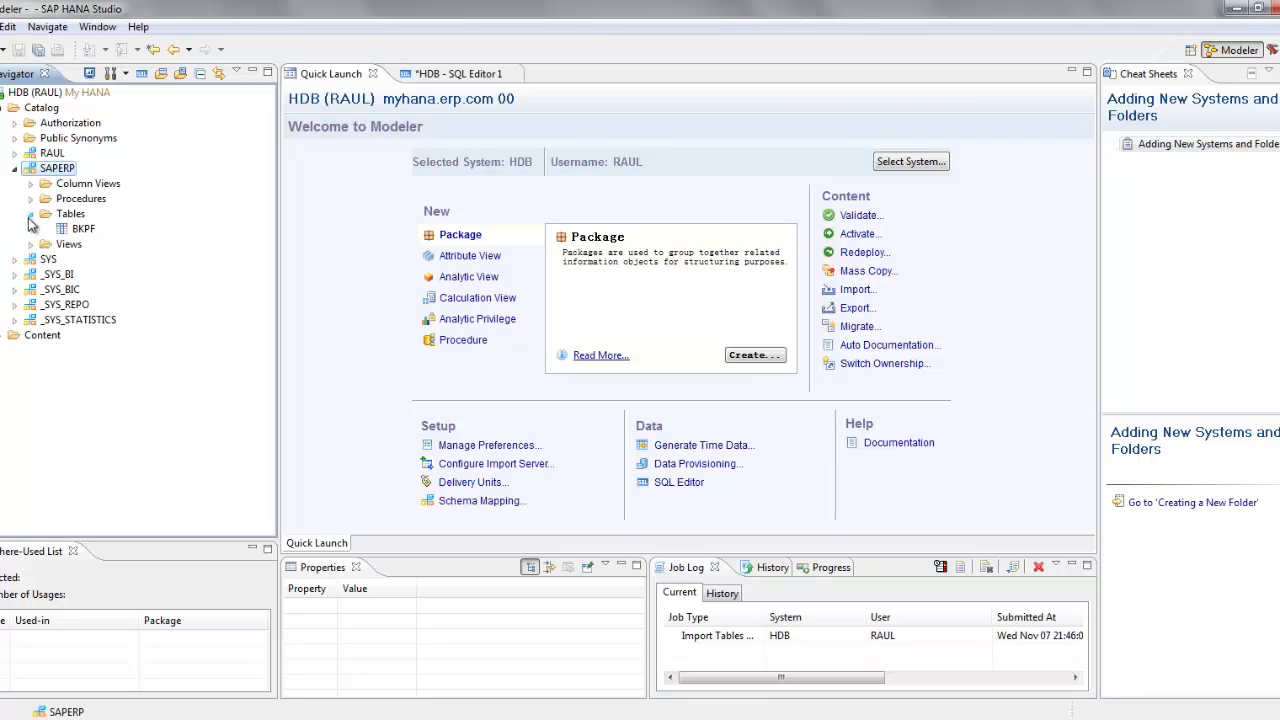
right_click(84, 233)
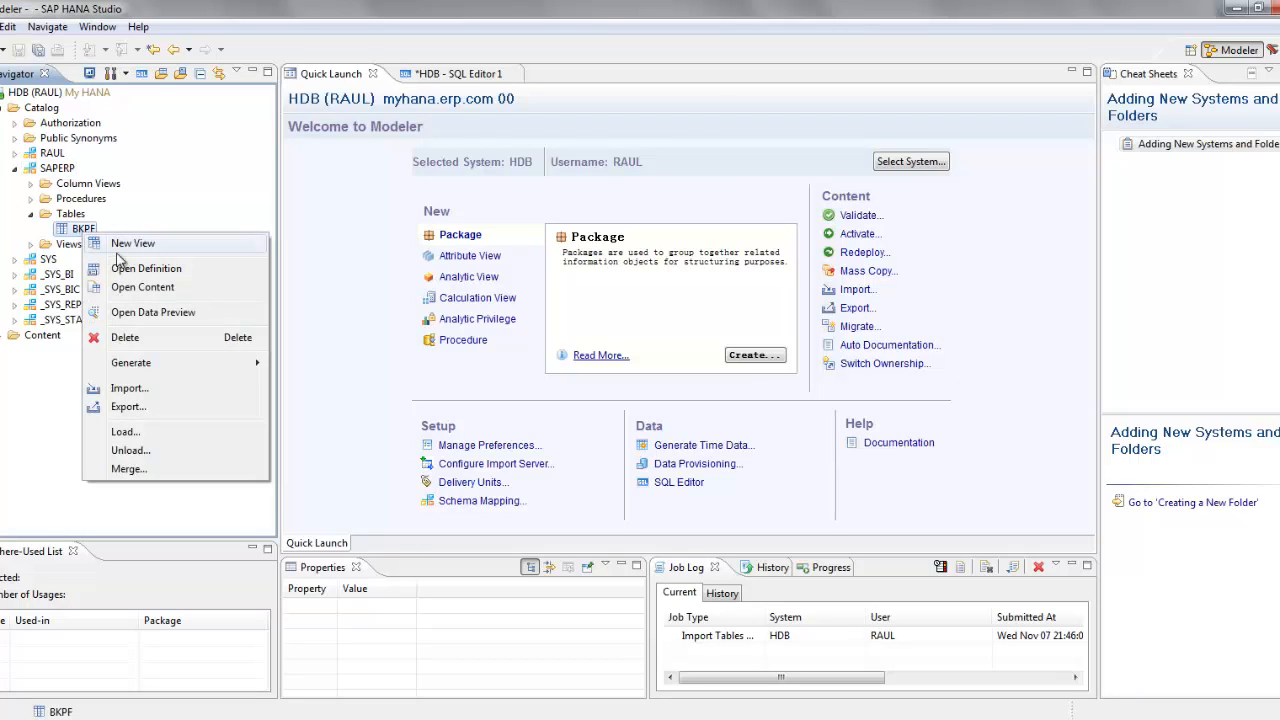
click(146, 269)
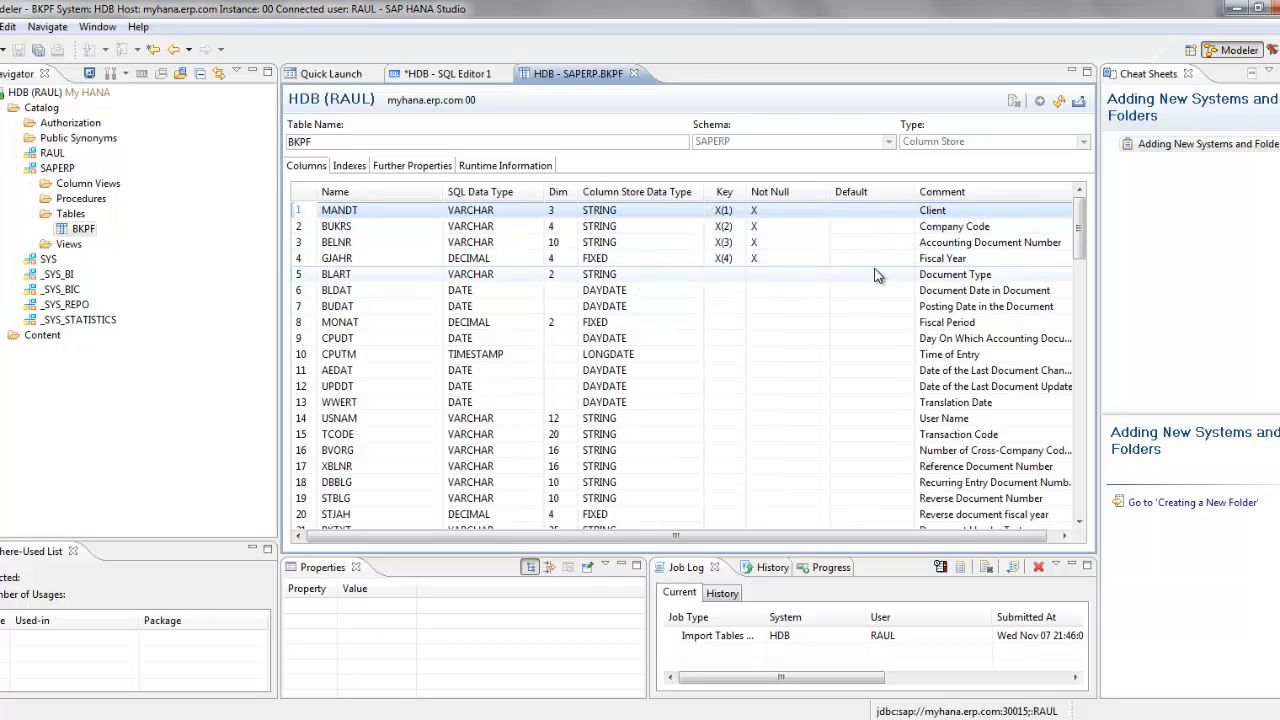
drag(1080, 250, 1106, 503)
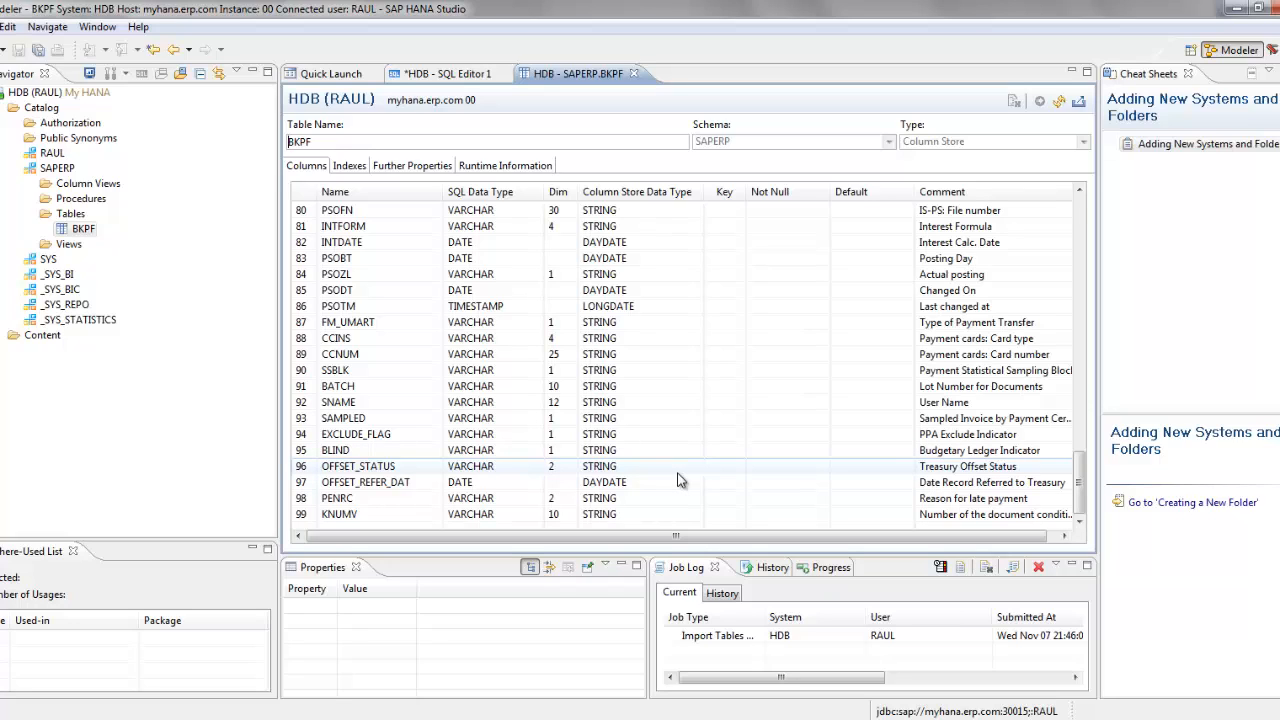
Step: Launch Data Services Designer and log on to the repository with the user name and password
key(super)
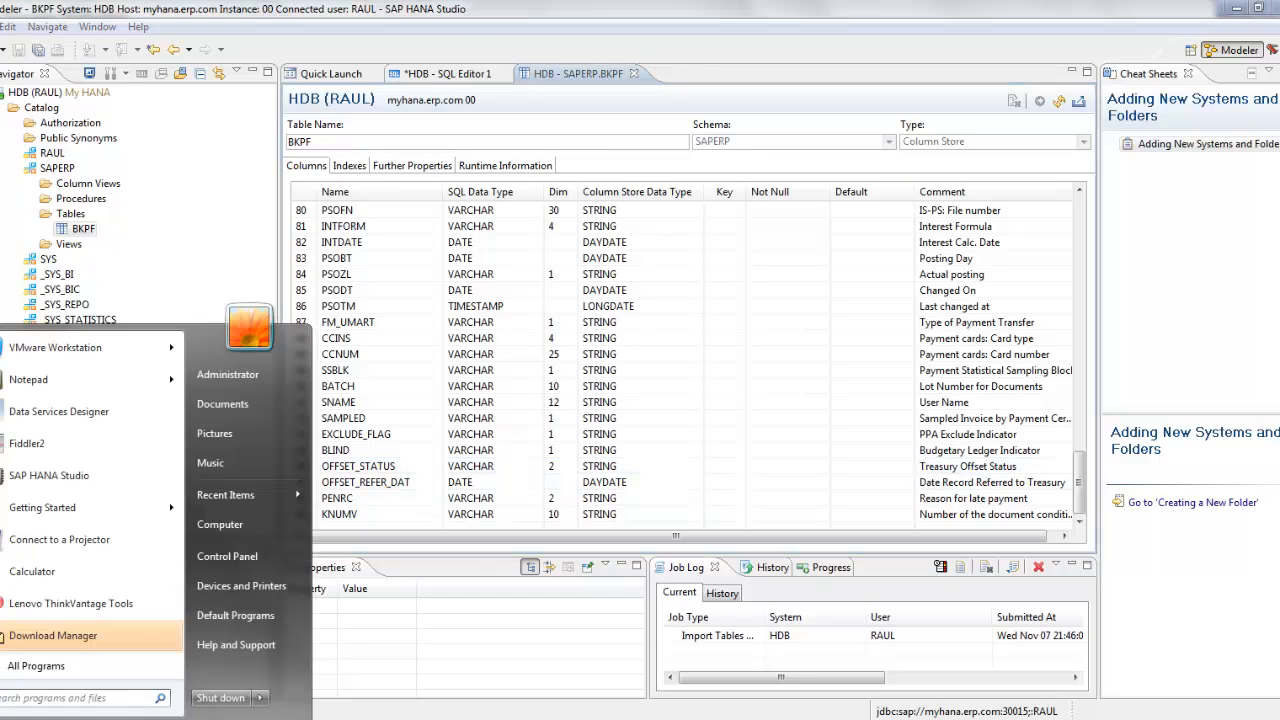
click(68, 424)
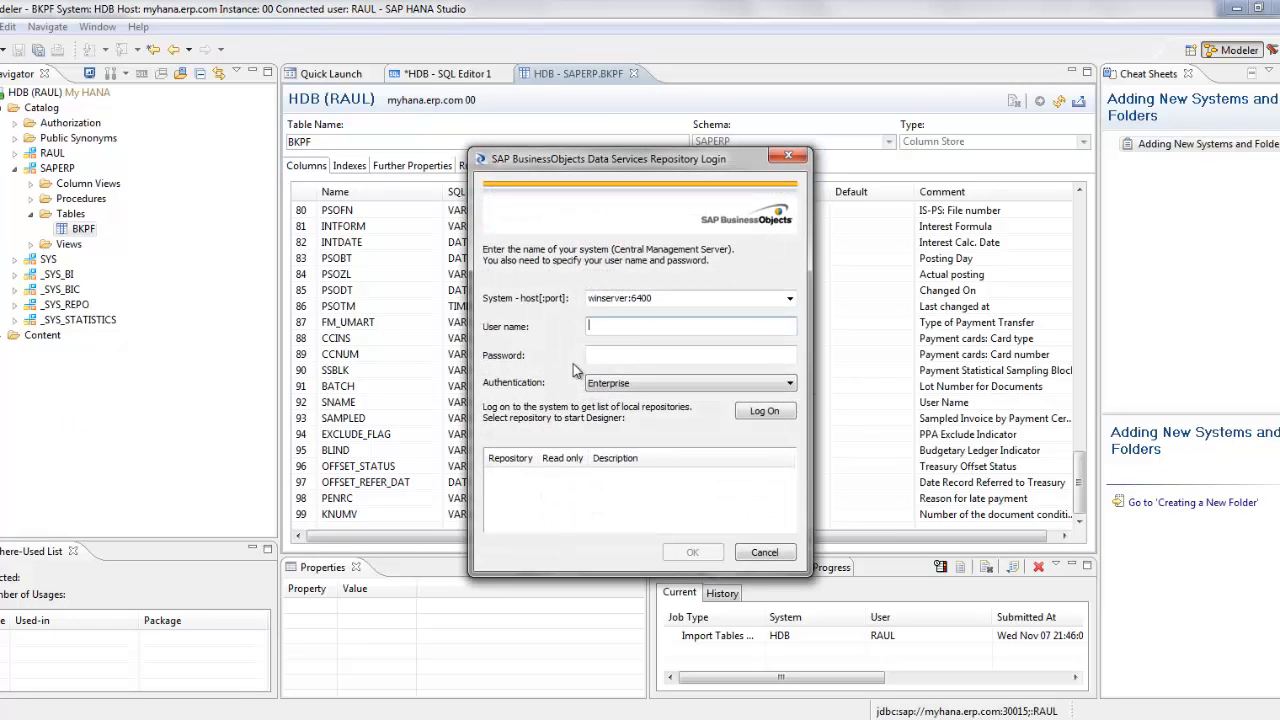
click(614, 327)
text(administrator)
key(Tab)
text(******)
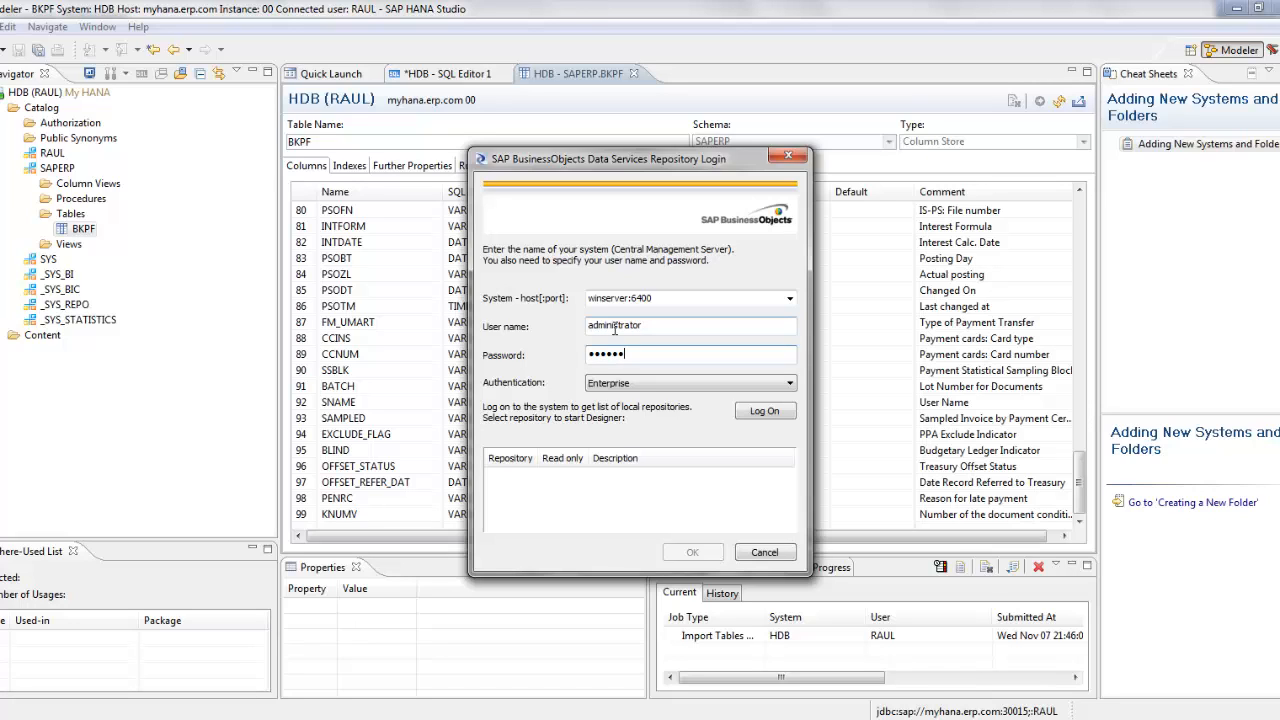
key(Return)
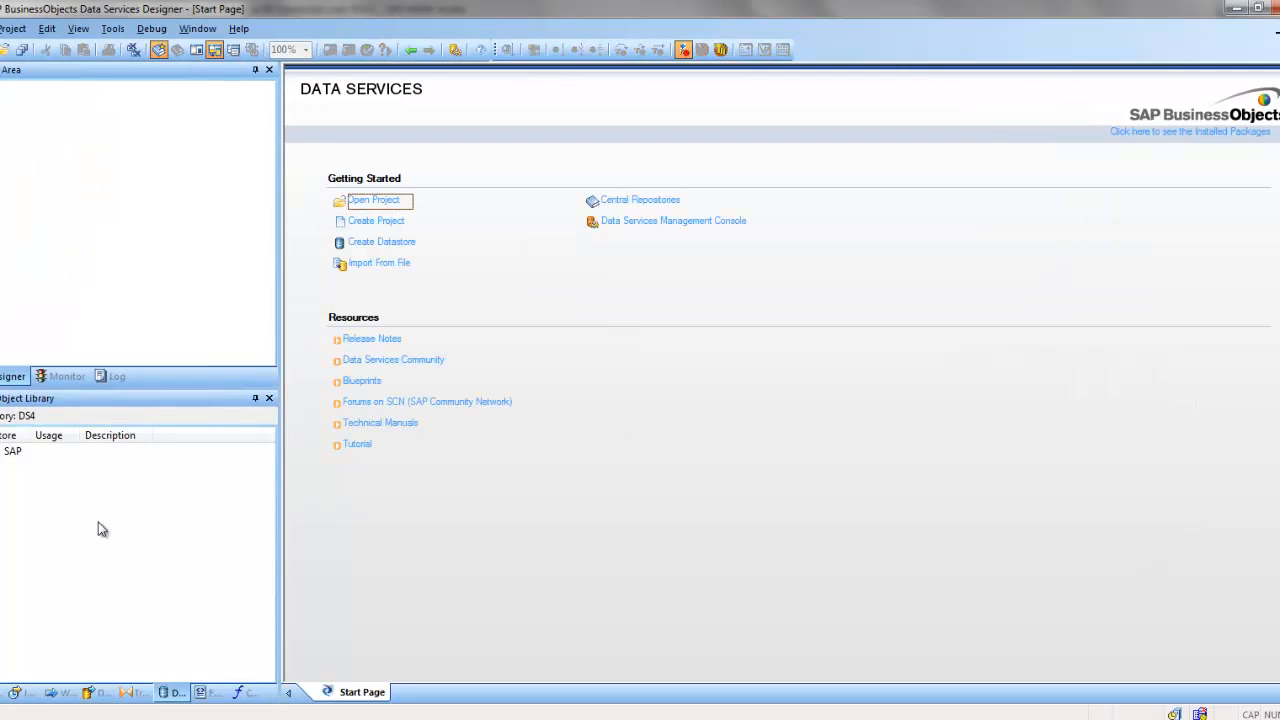
Step: Expand the SAP datastore in the Local Object Library, then glance at HANA Studio's BKPF definition
click(14, 454)
click(9, 411)
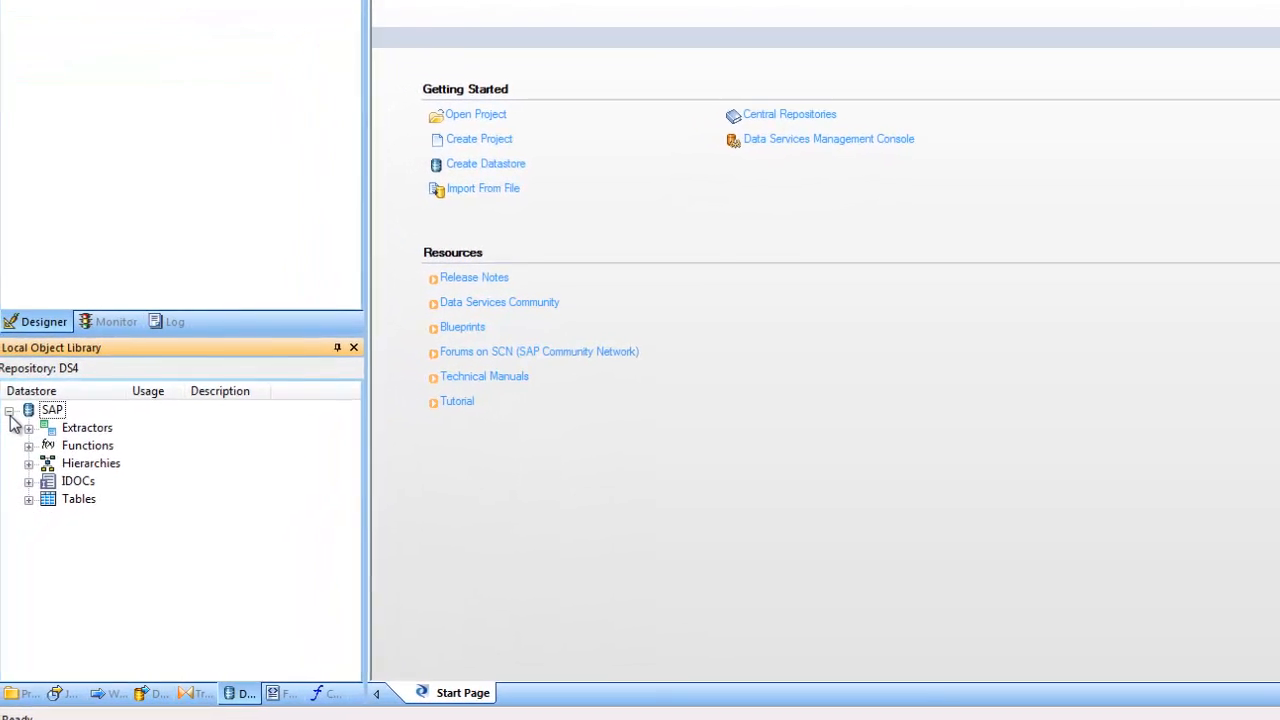
click(10, 412)
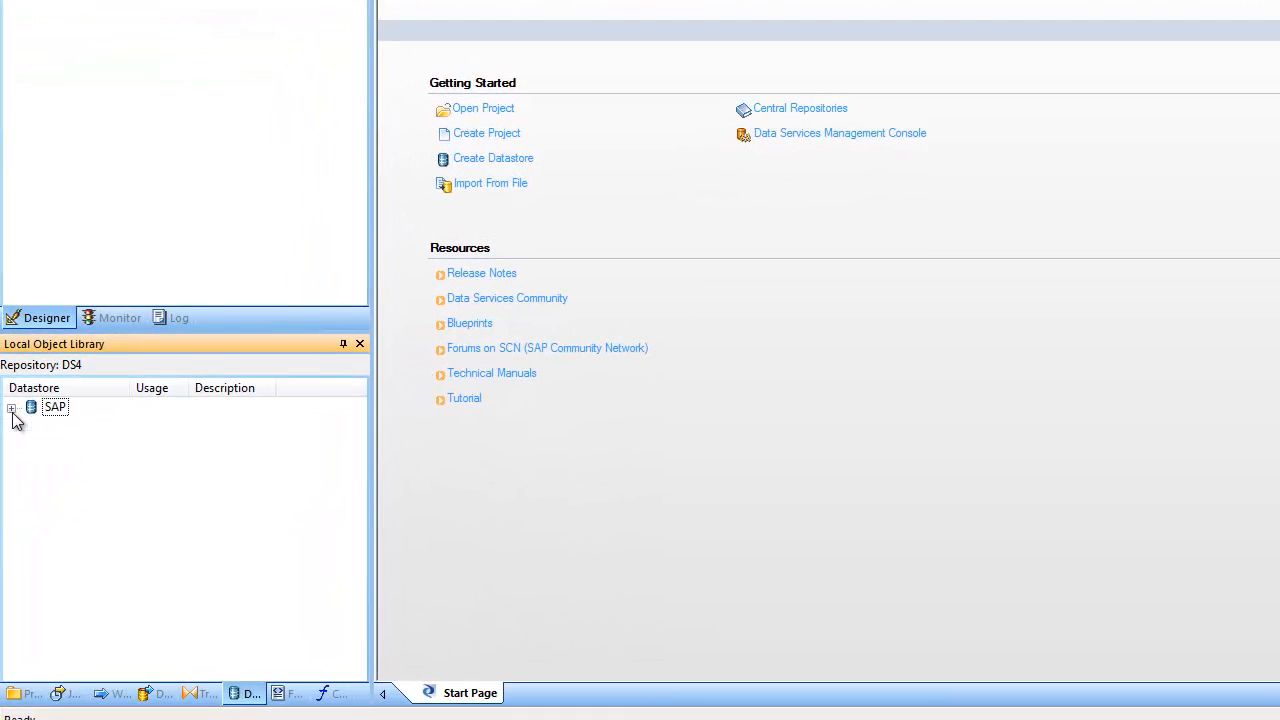
click(11, 409)
click(51, 411)
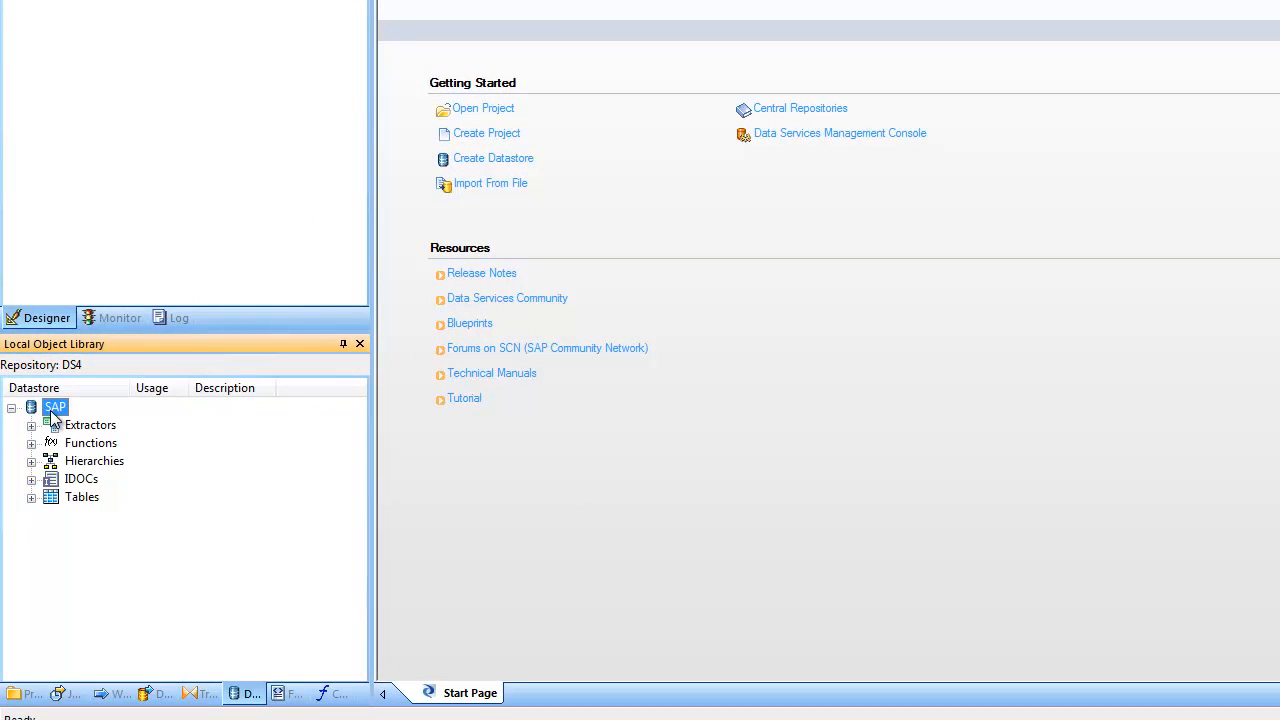
click(538, 719)
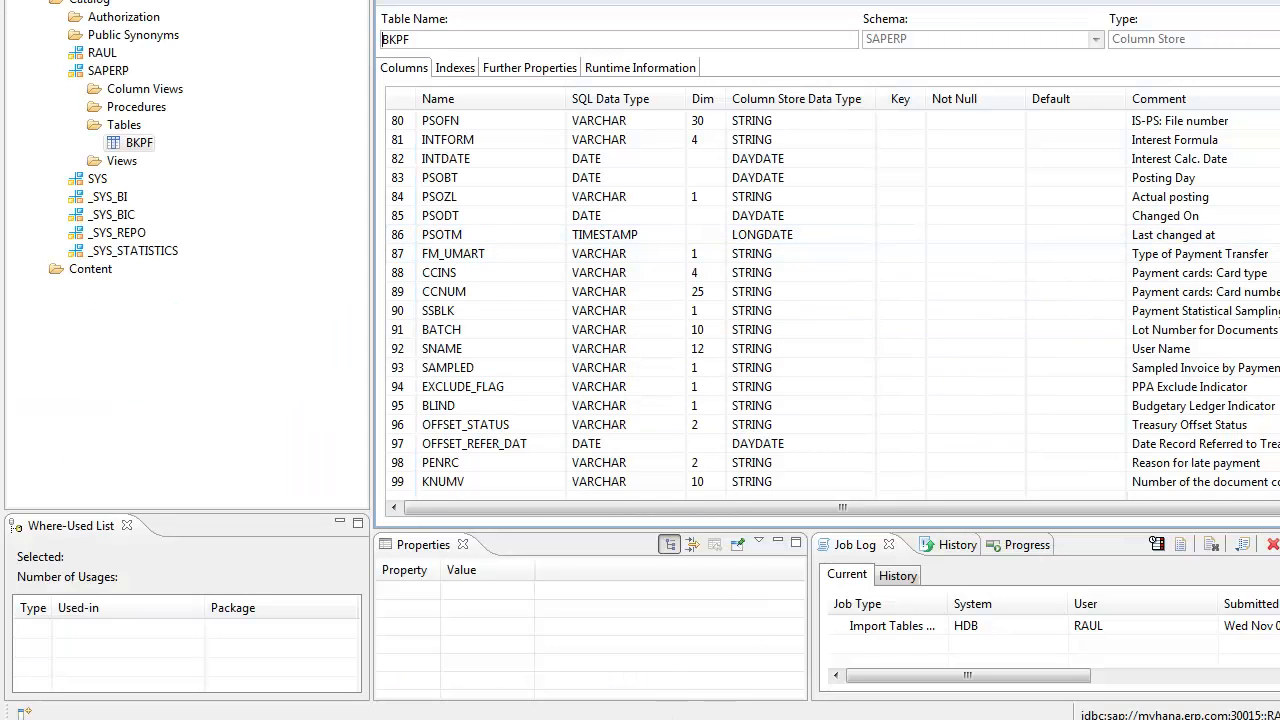
mouse_move(540, 719)
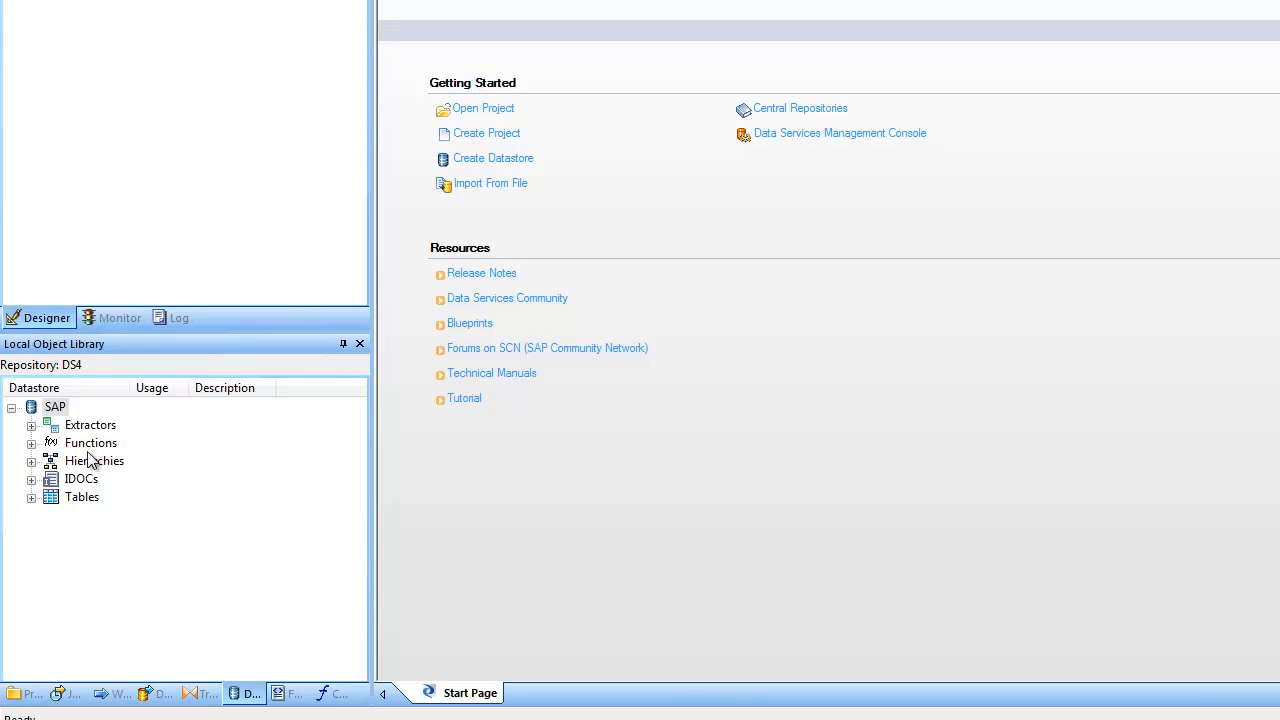
Step: Expand the SAP datastore's Tables node in Designer, then return to HANA Studio's BKPF definition
click(55, 408)
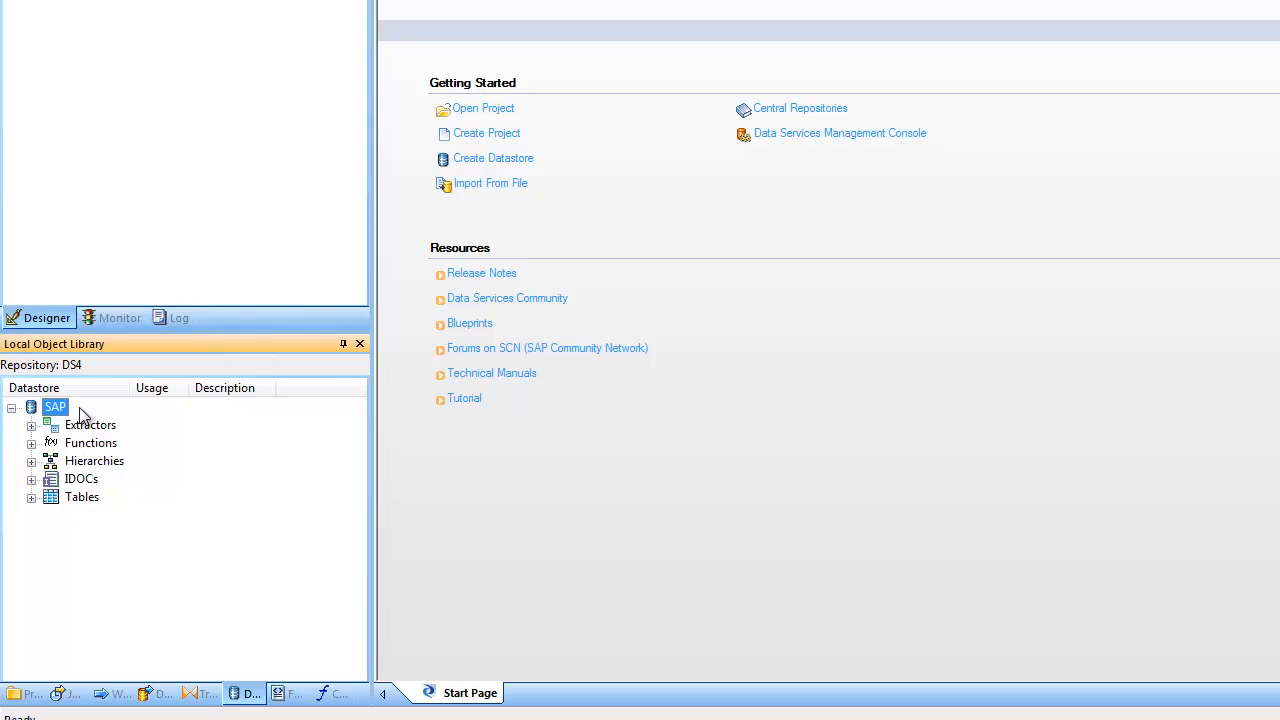
click(30, 498)
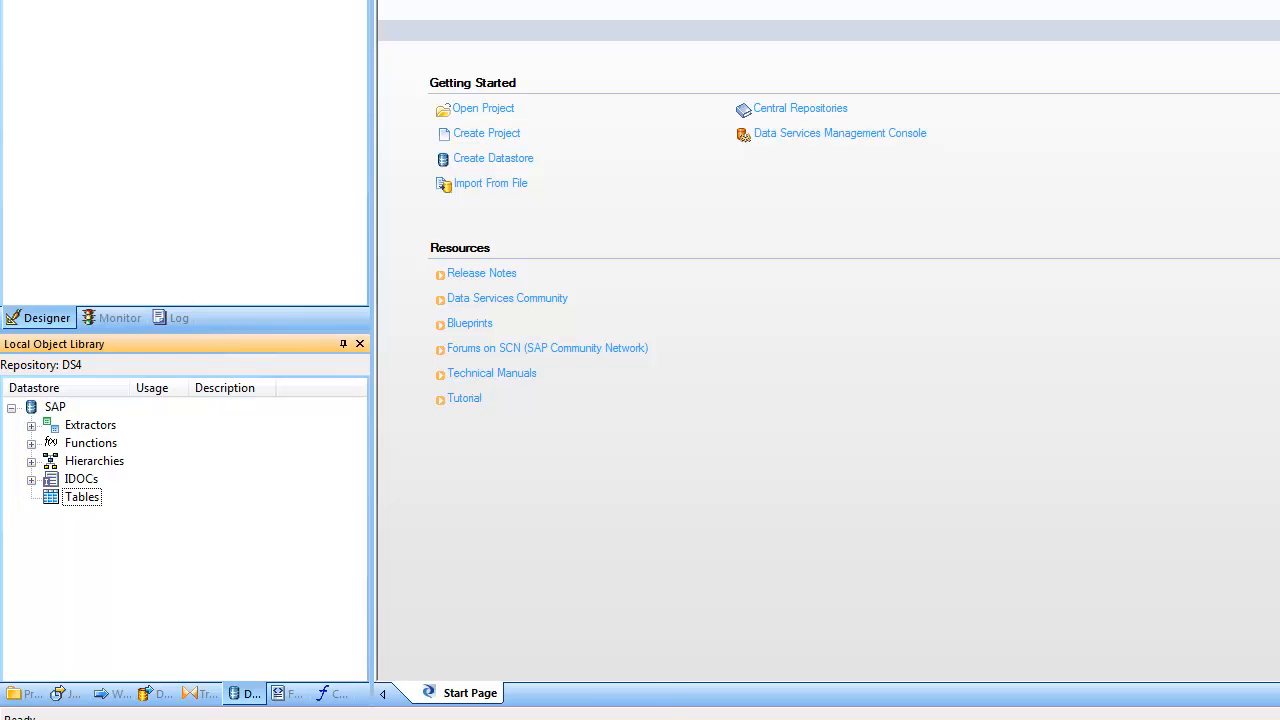
click(537, 716)
mouse_move(595, 716)
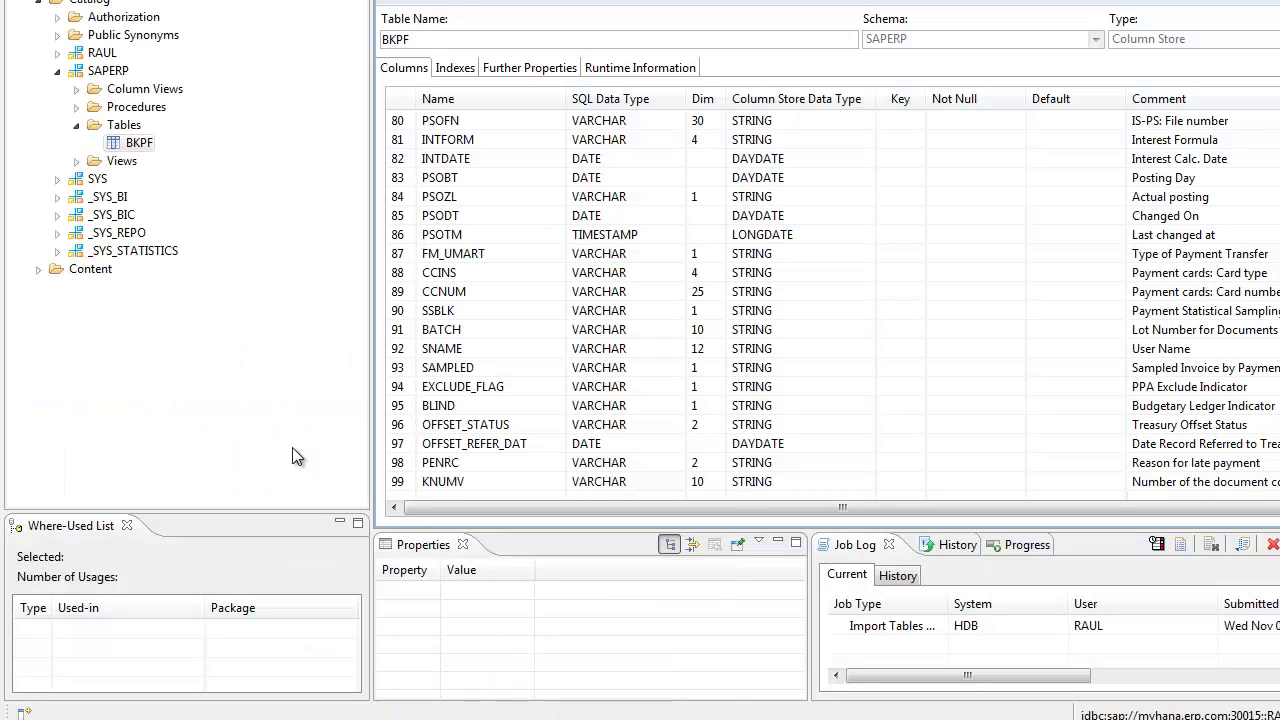
click(143, 145)
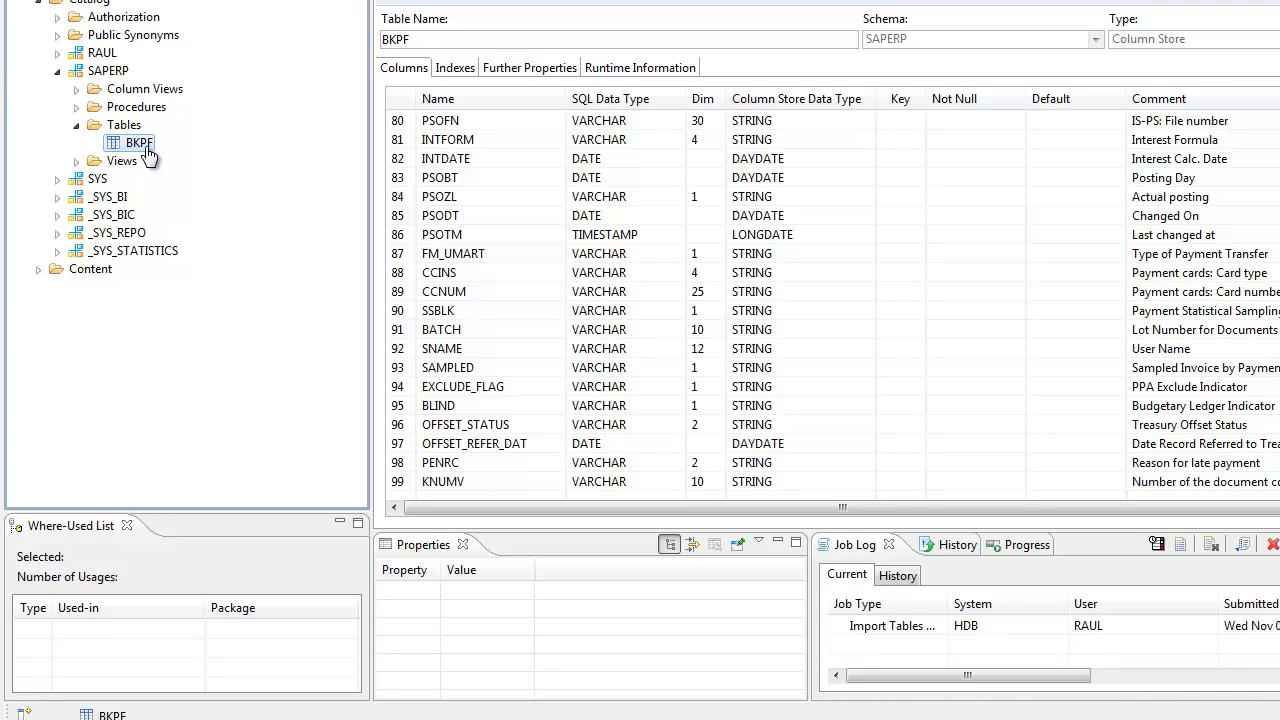
click(923, 288)
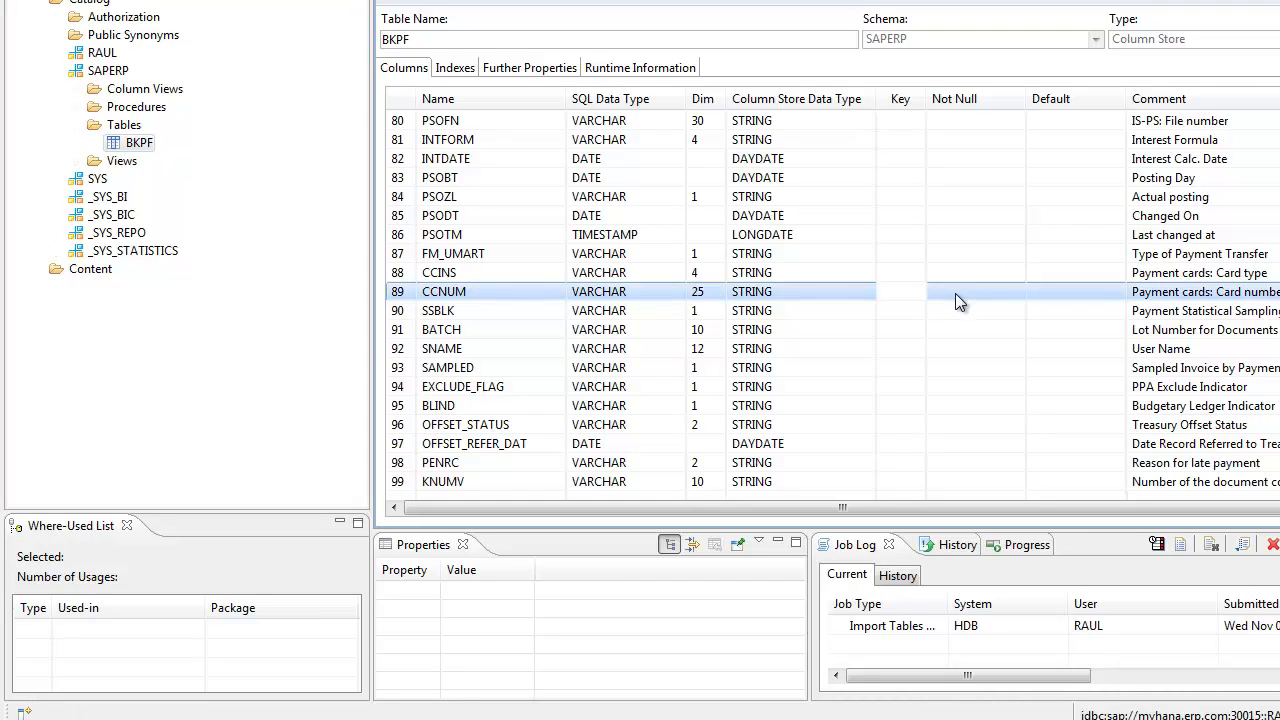